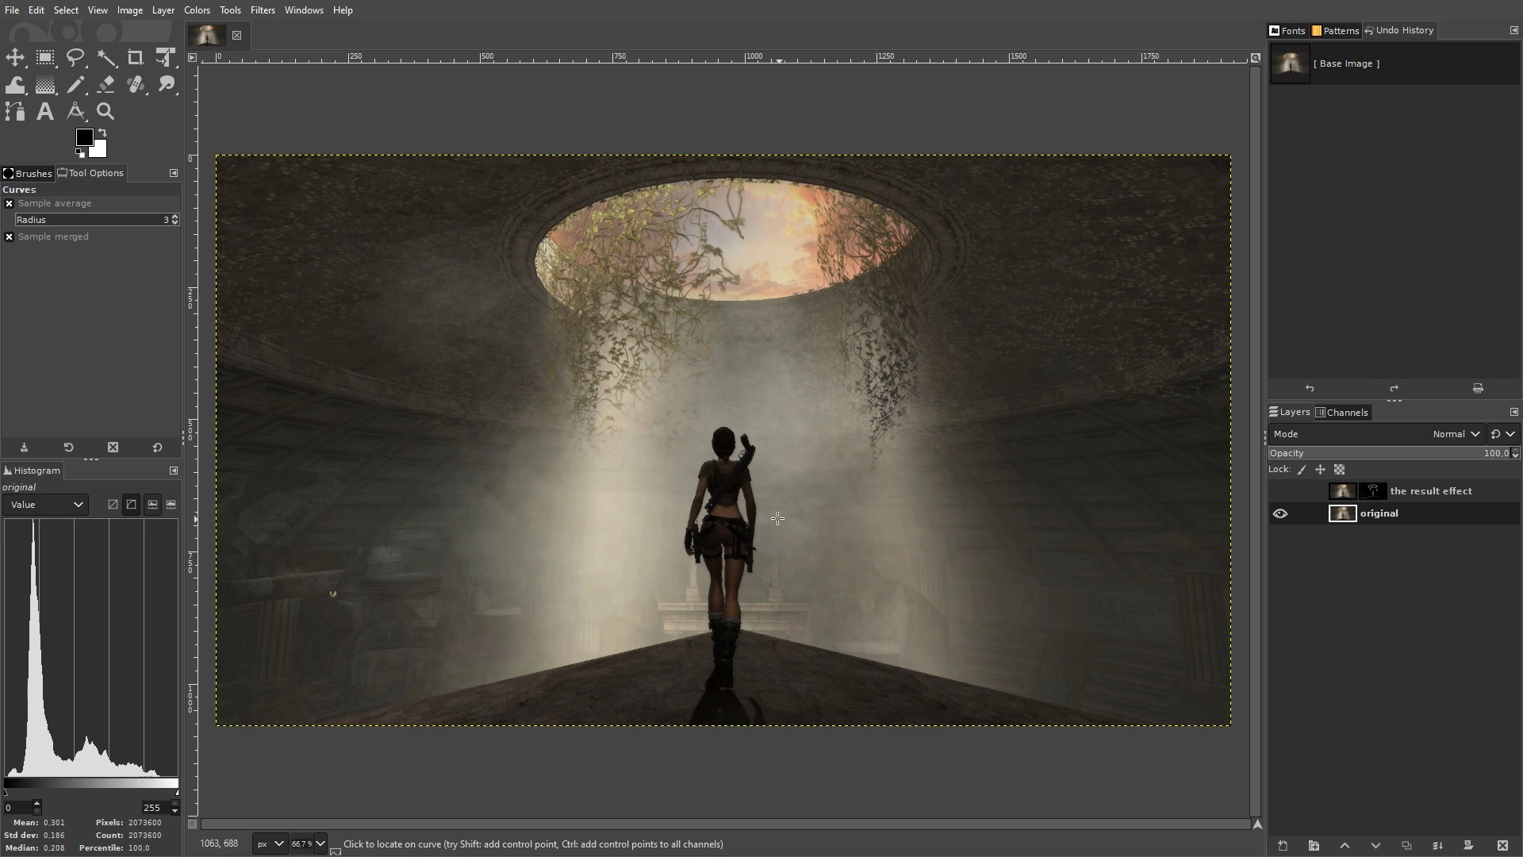
ctrl+scroll(720, 454, up, 1)
ctrl+scroll(720, 454, up, 4)
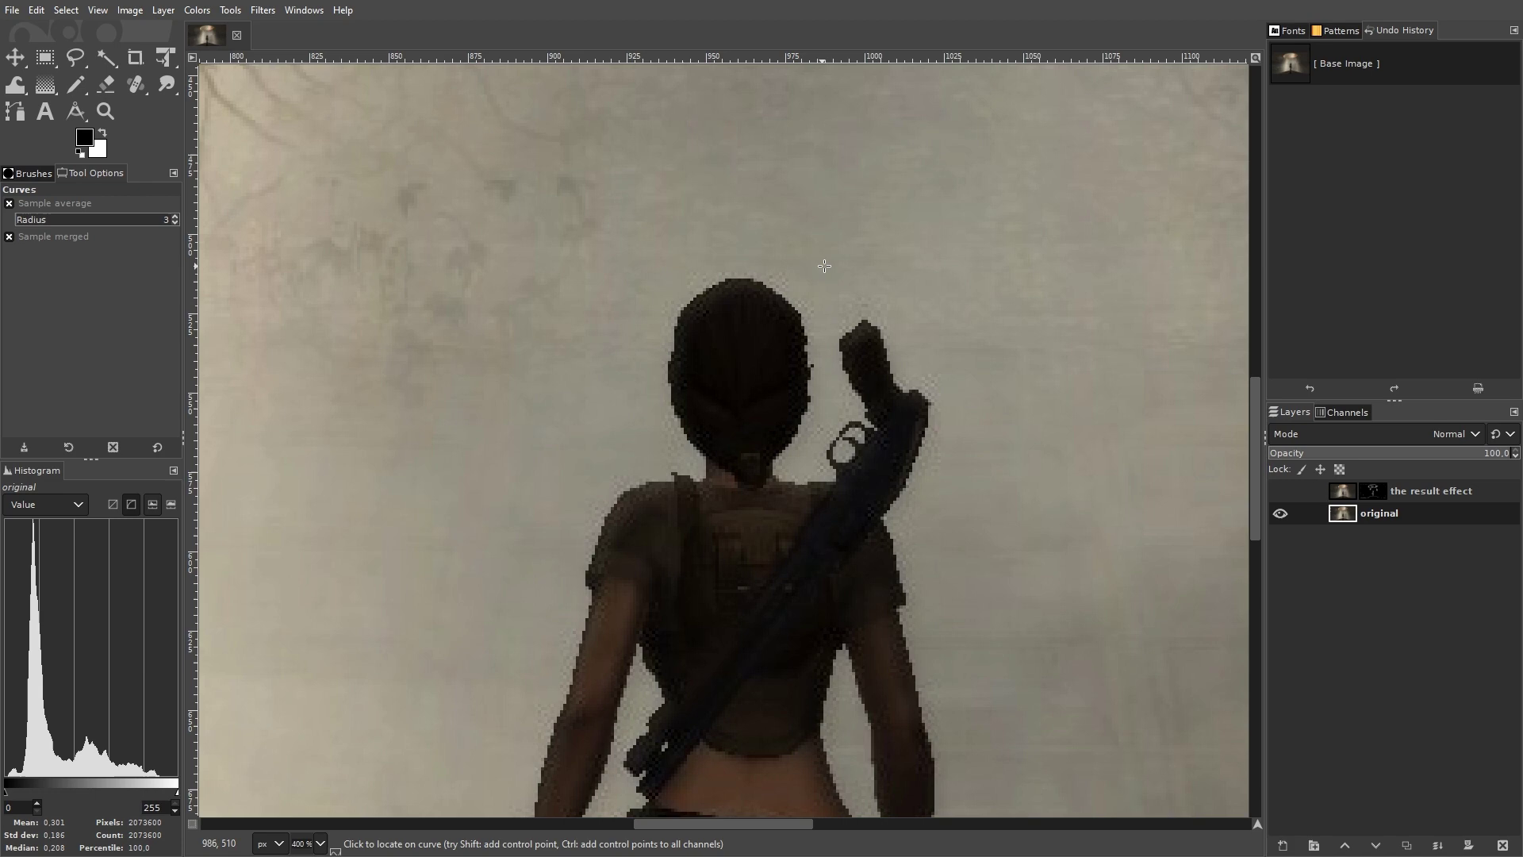
Toggle the result layer's visibility to compare the smoothed edges with the pixelated original.
click(1280, 490)
click(1280, 491)
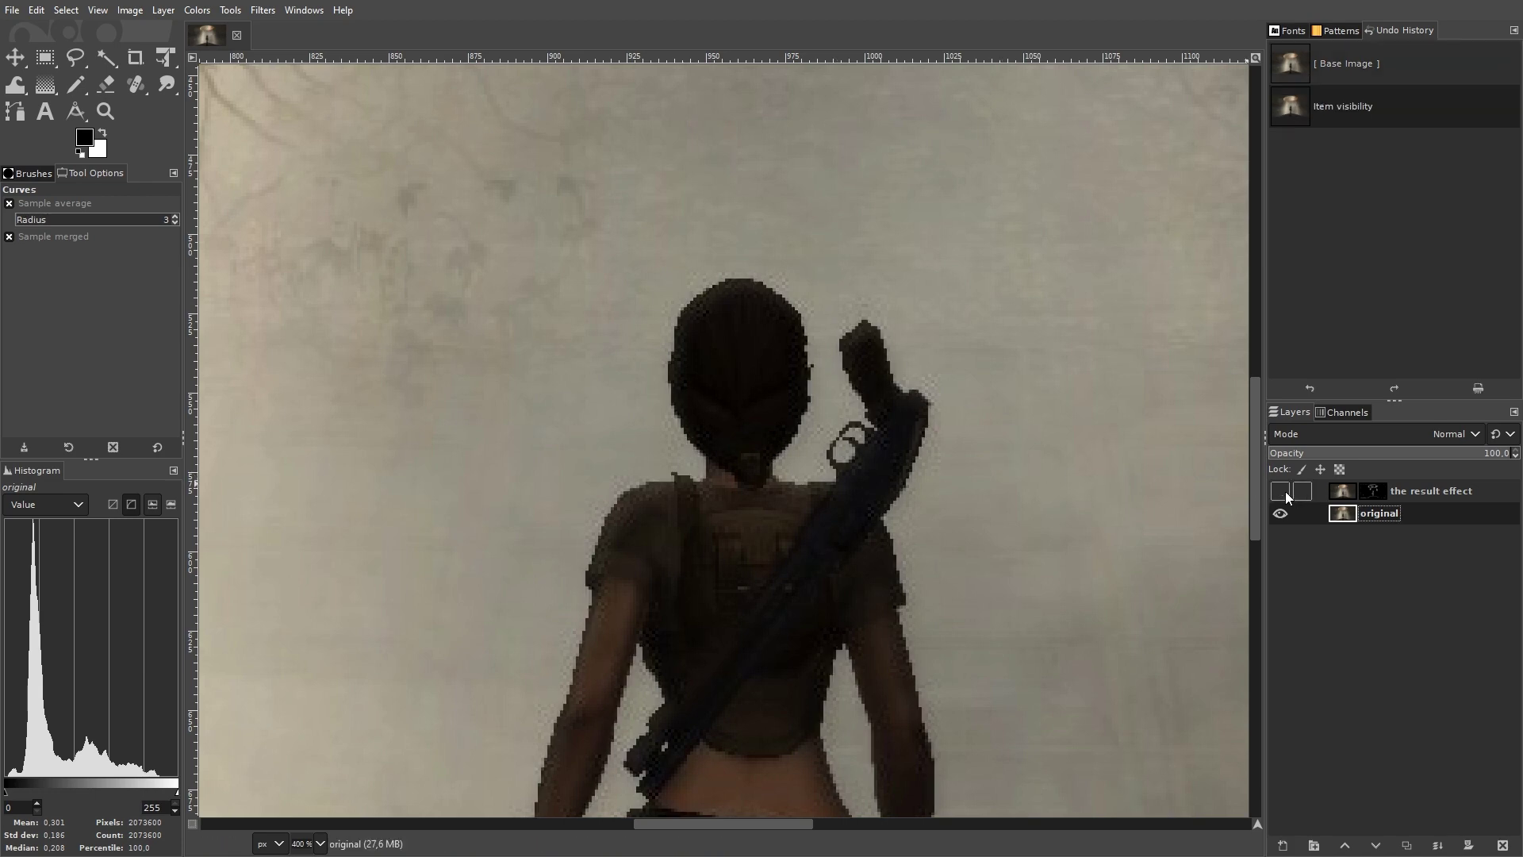
click(1281, 490)
click(1281, 490)
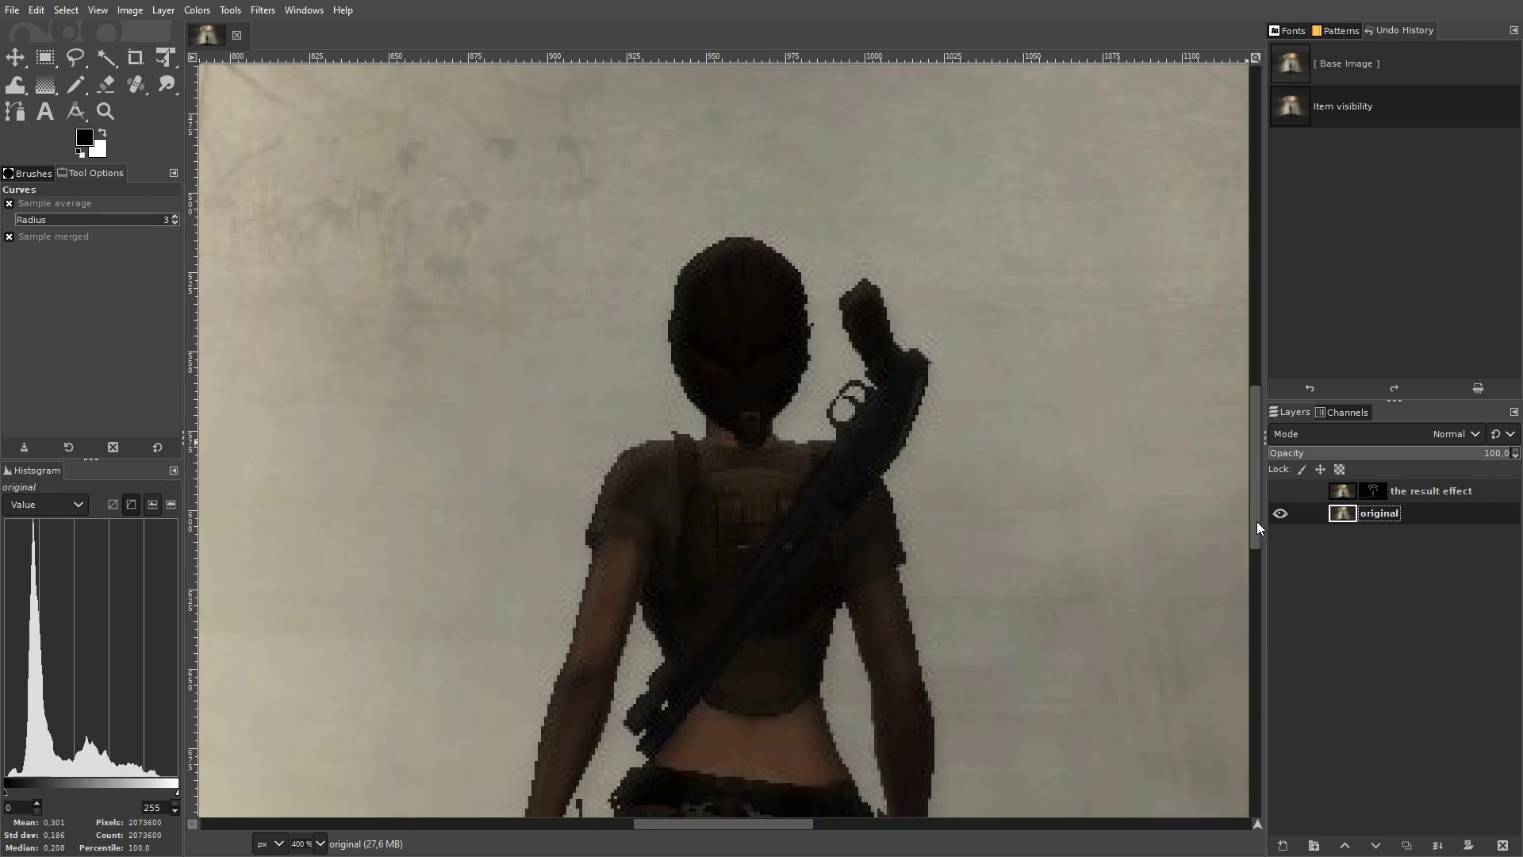
scroll(1256, 521, down, 10)
click(1281, 491)
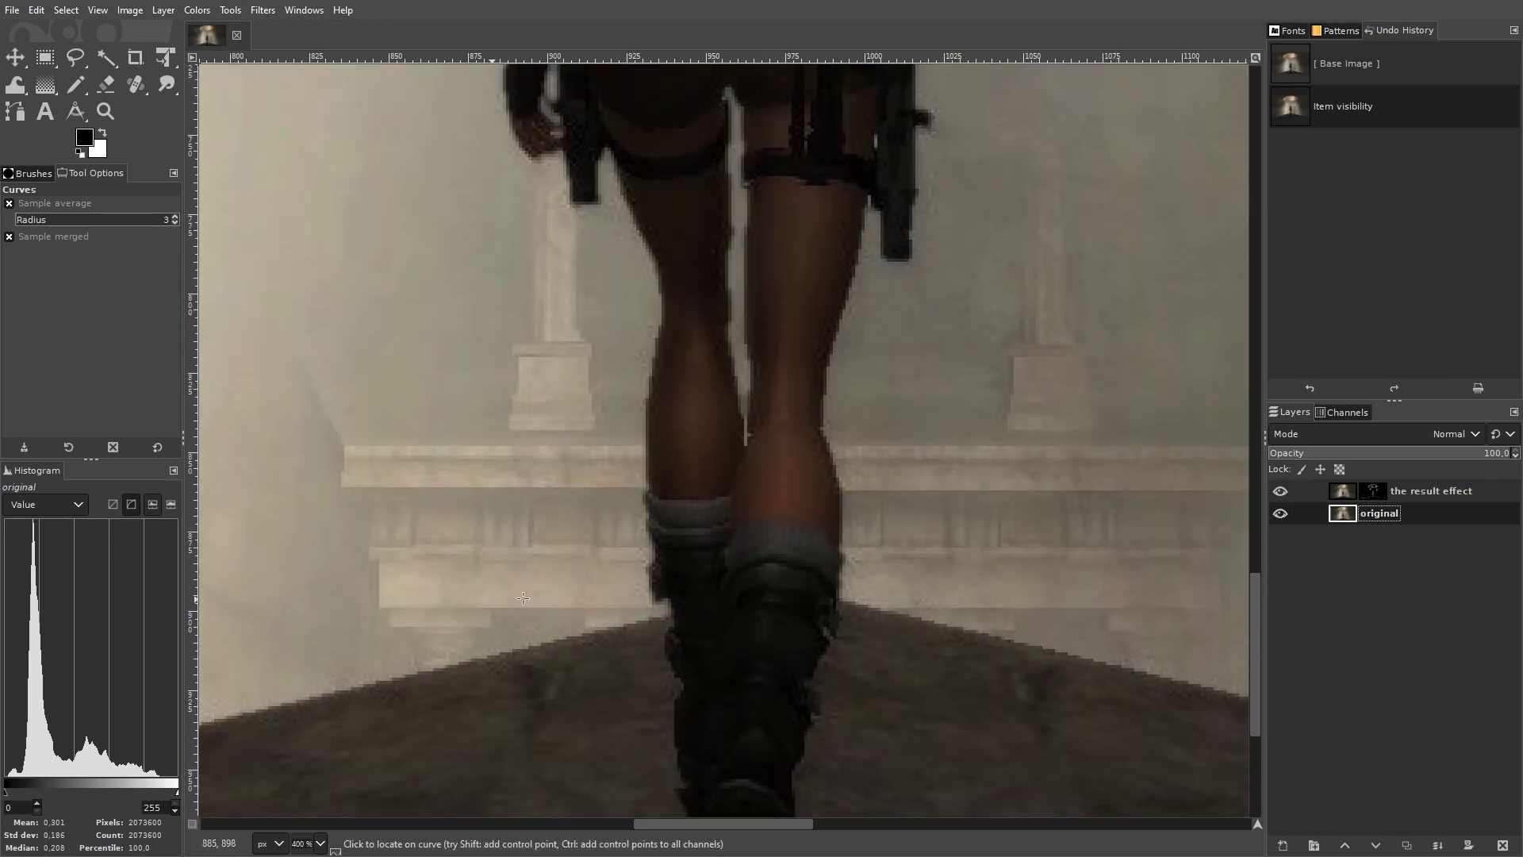
click(1281, 490)
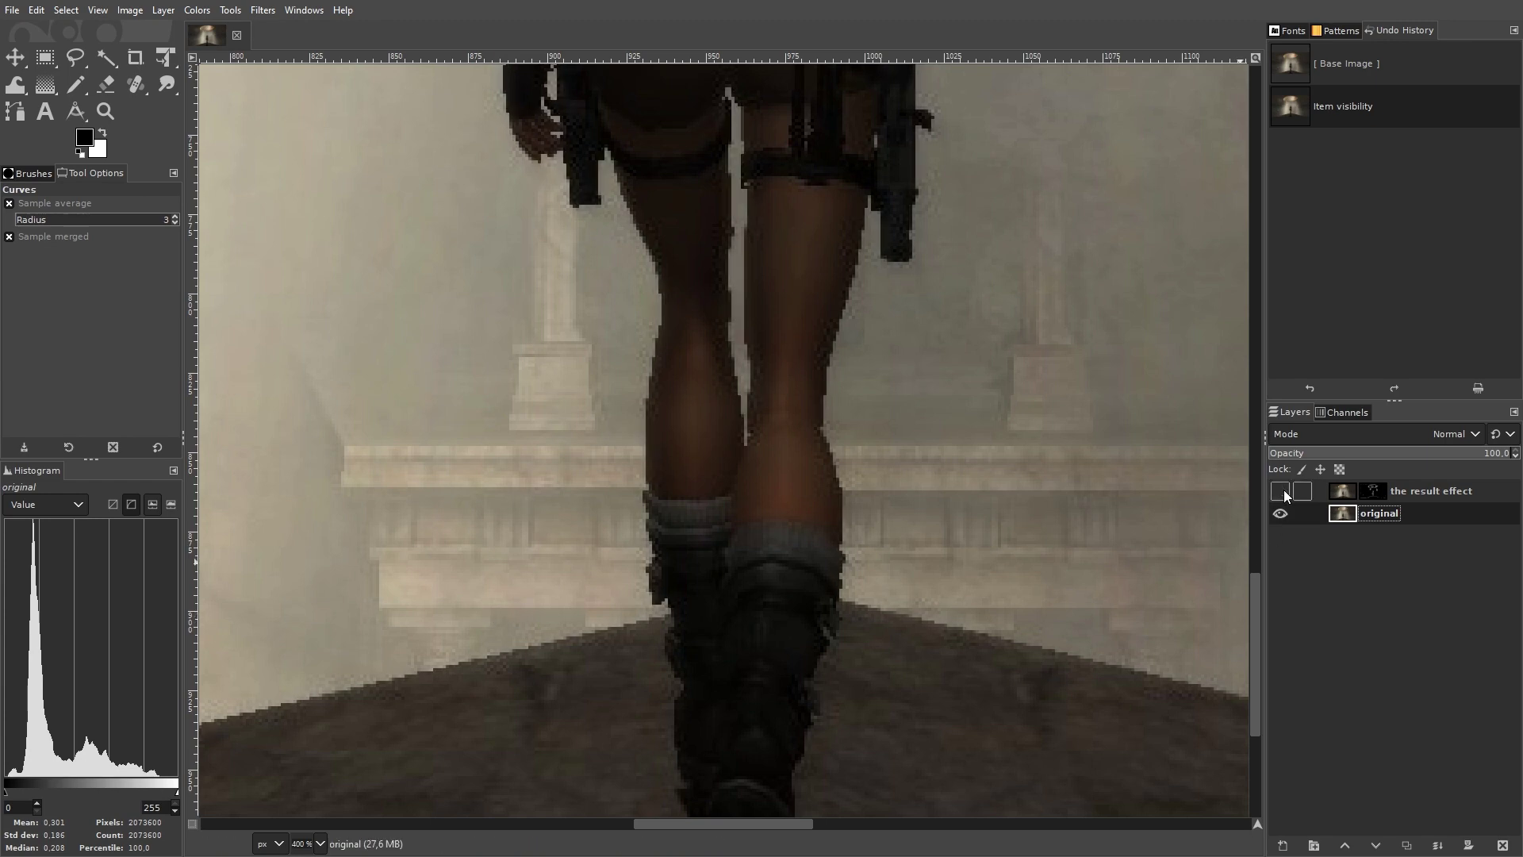
click(1281, 491)
scroll(834, 438, down, 1)
scroll(833, 438, down, 2)
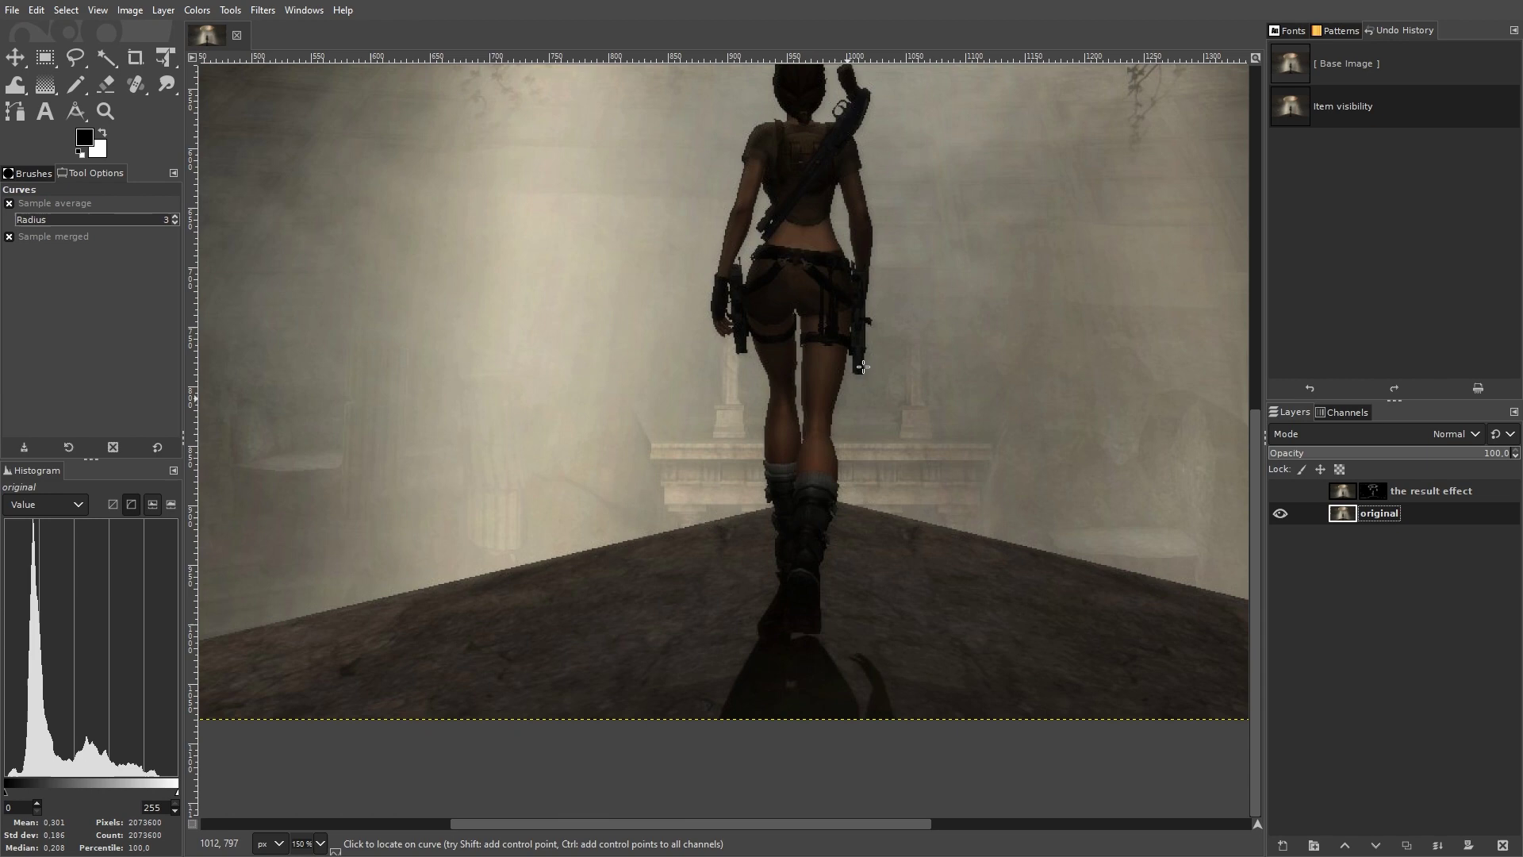
scroll(834, 439, up, 4)
scroll(827, 435, up, 1)
scroll(817, 432, up, 1)
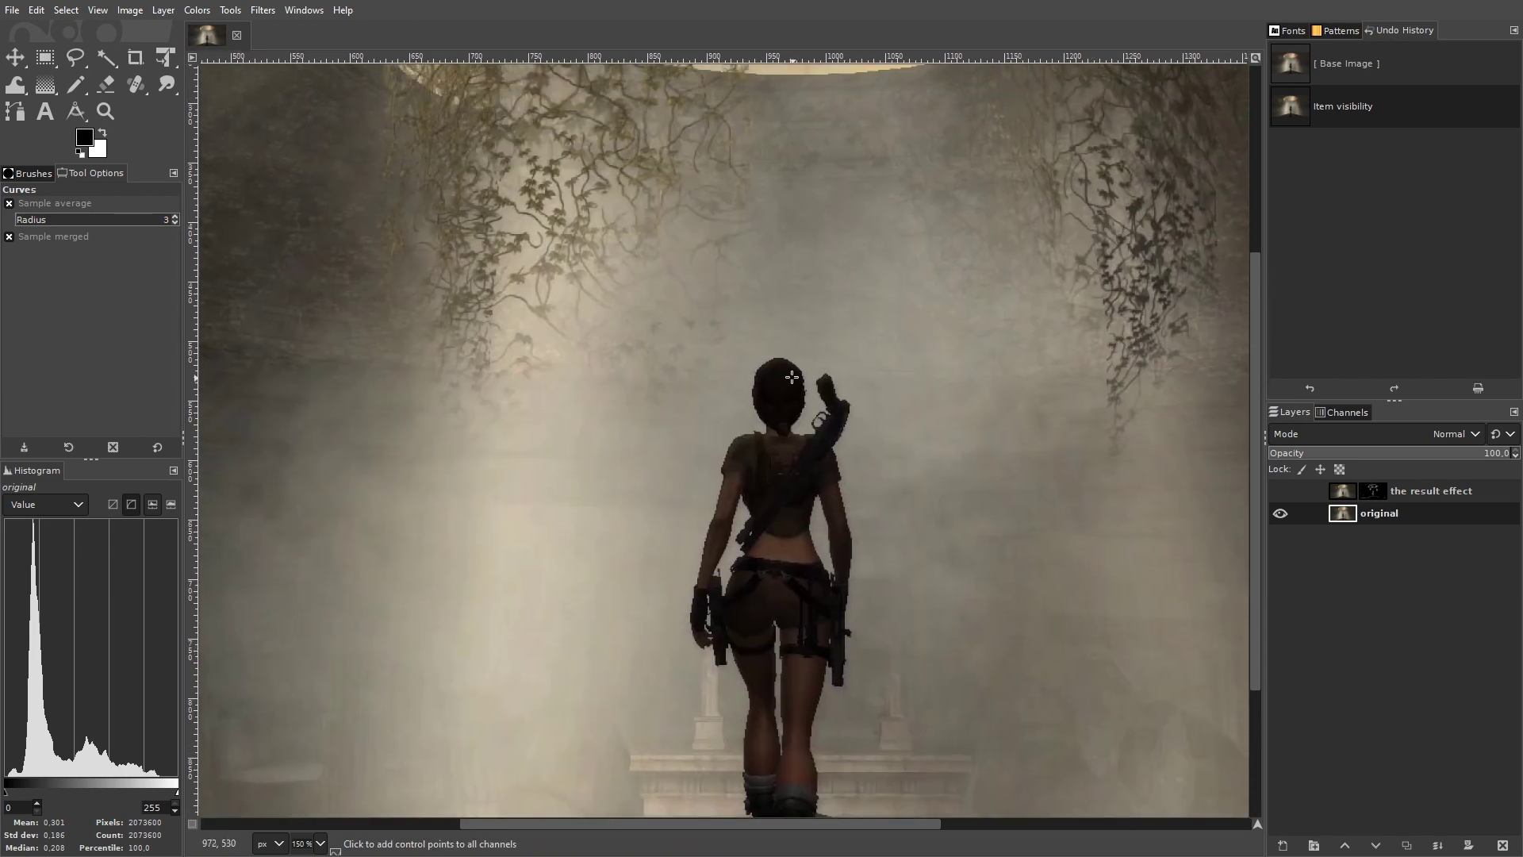
scroll(816, 430, up, 3)
scroll(808, 376, up, 1)
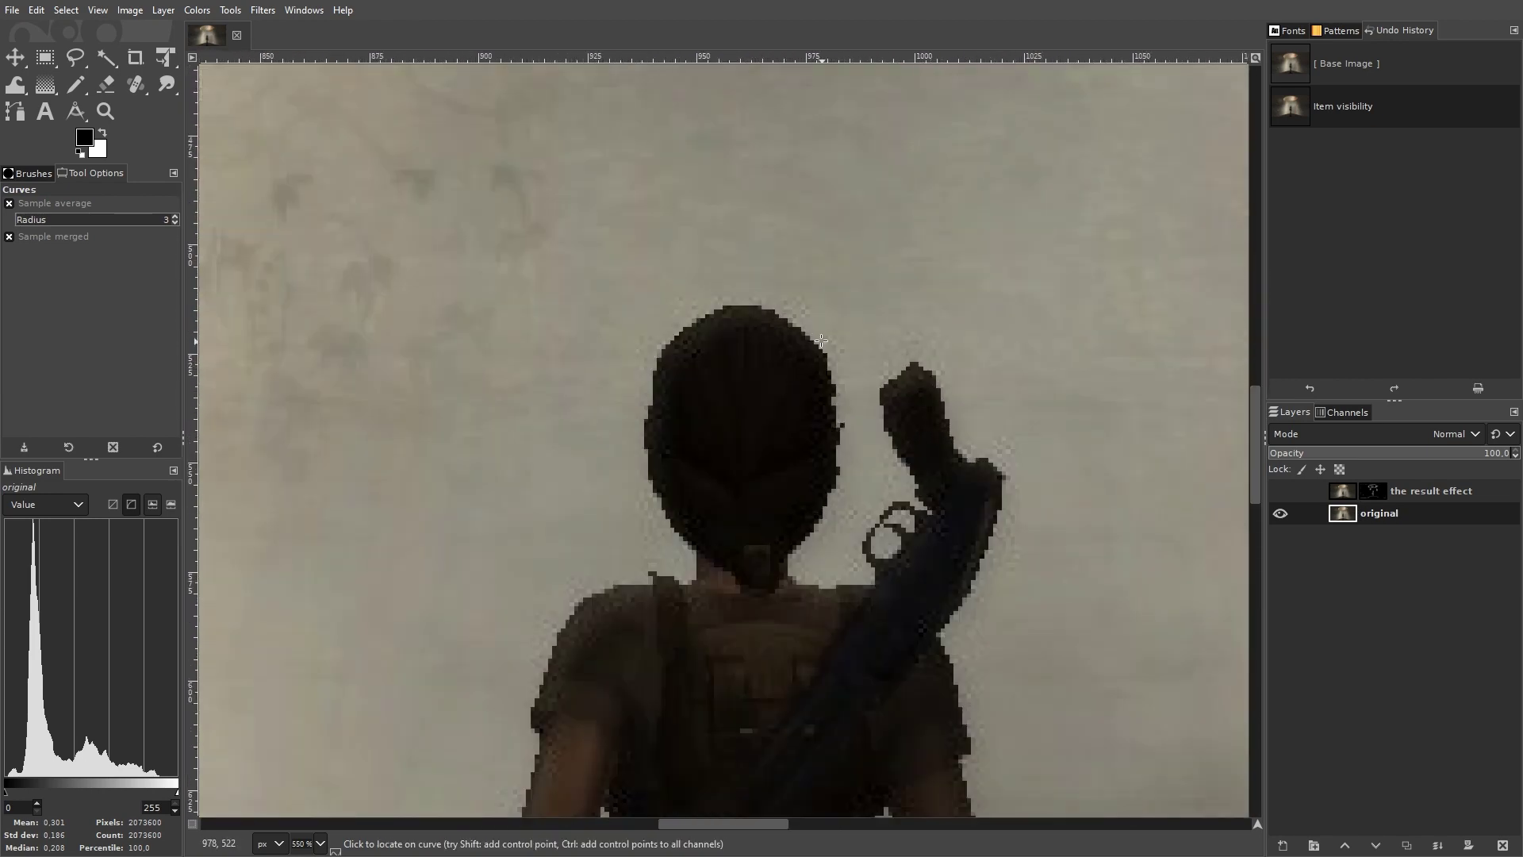
Try the Antialias filter on the original image, then undo it.
click(262, 12)
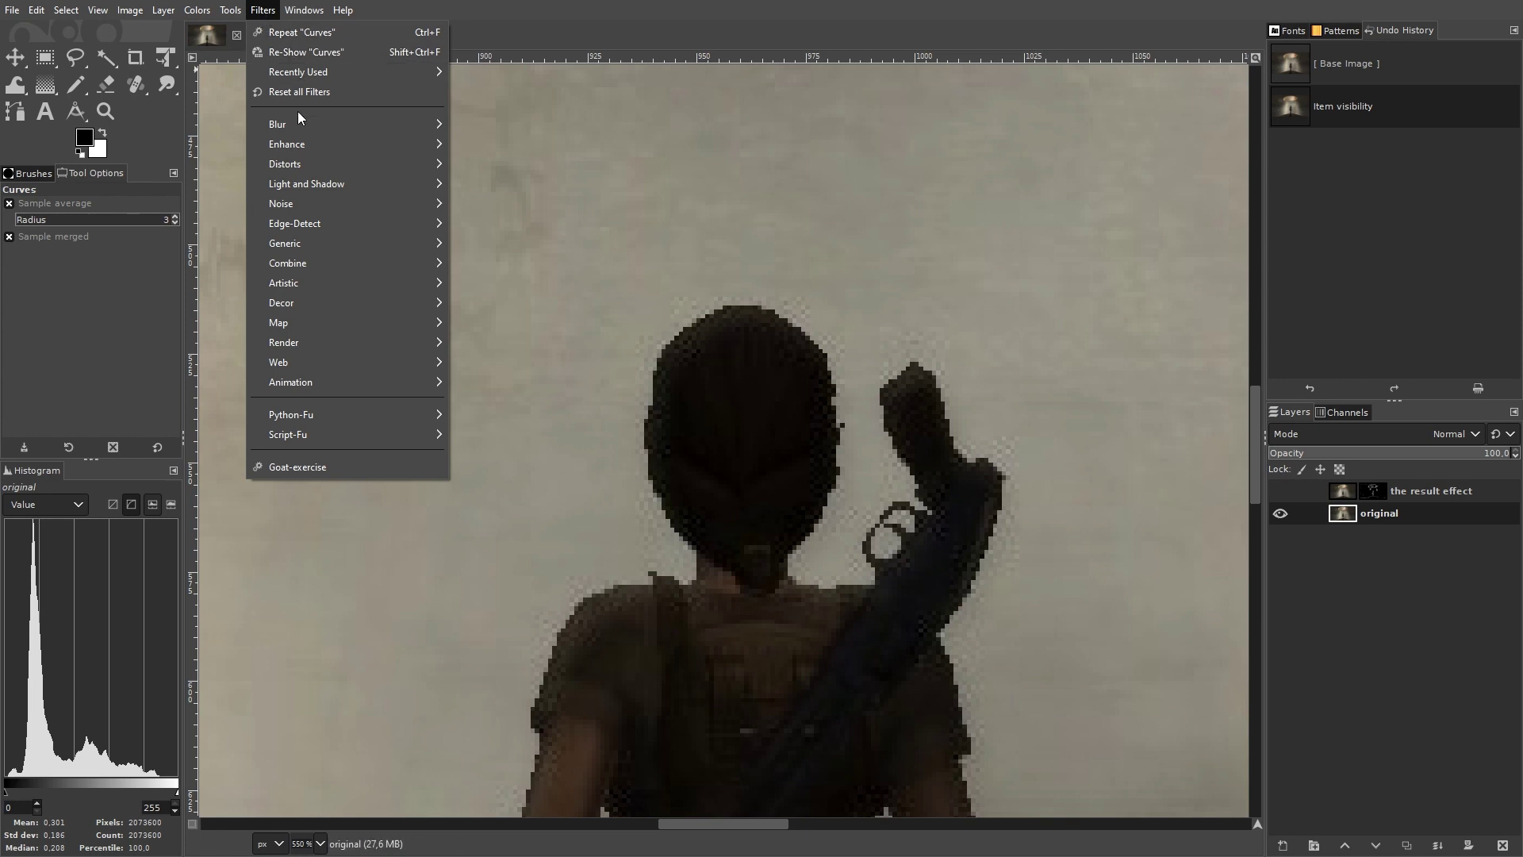
mouse_move(287, 144)
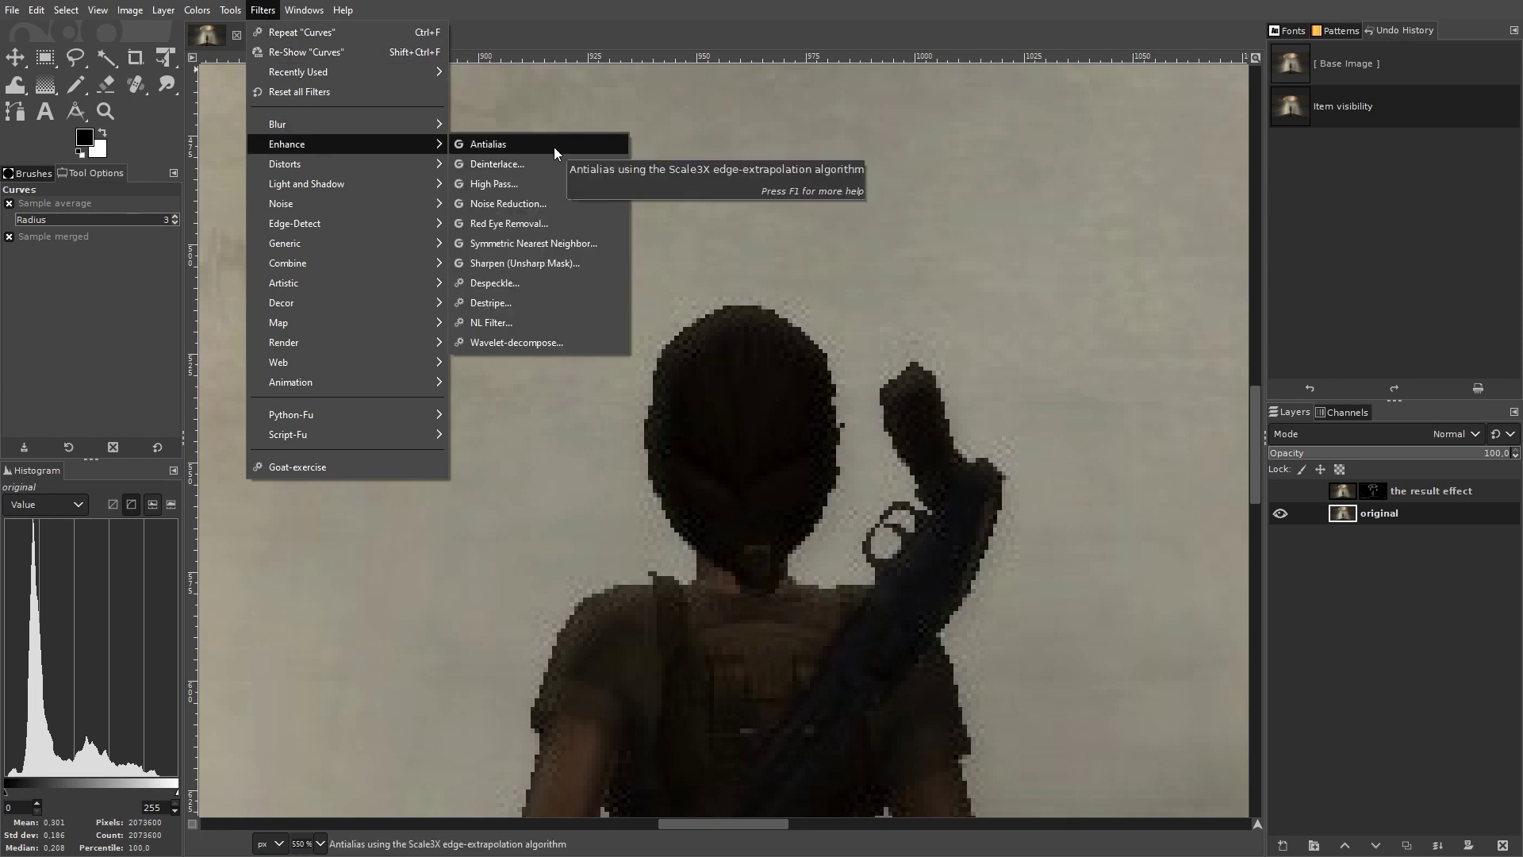
click(553, 147)
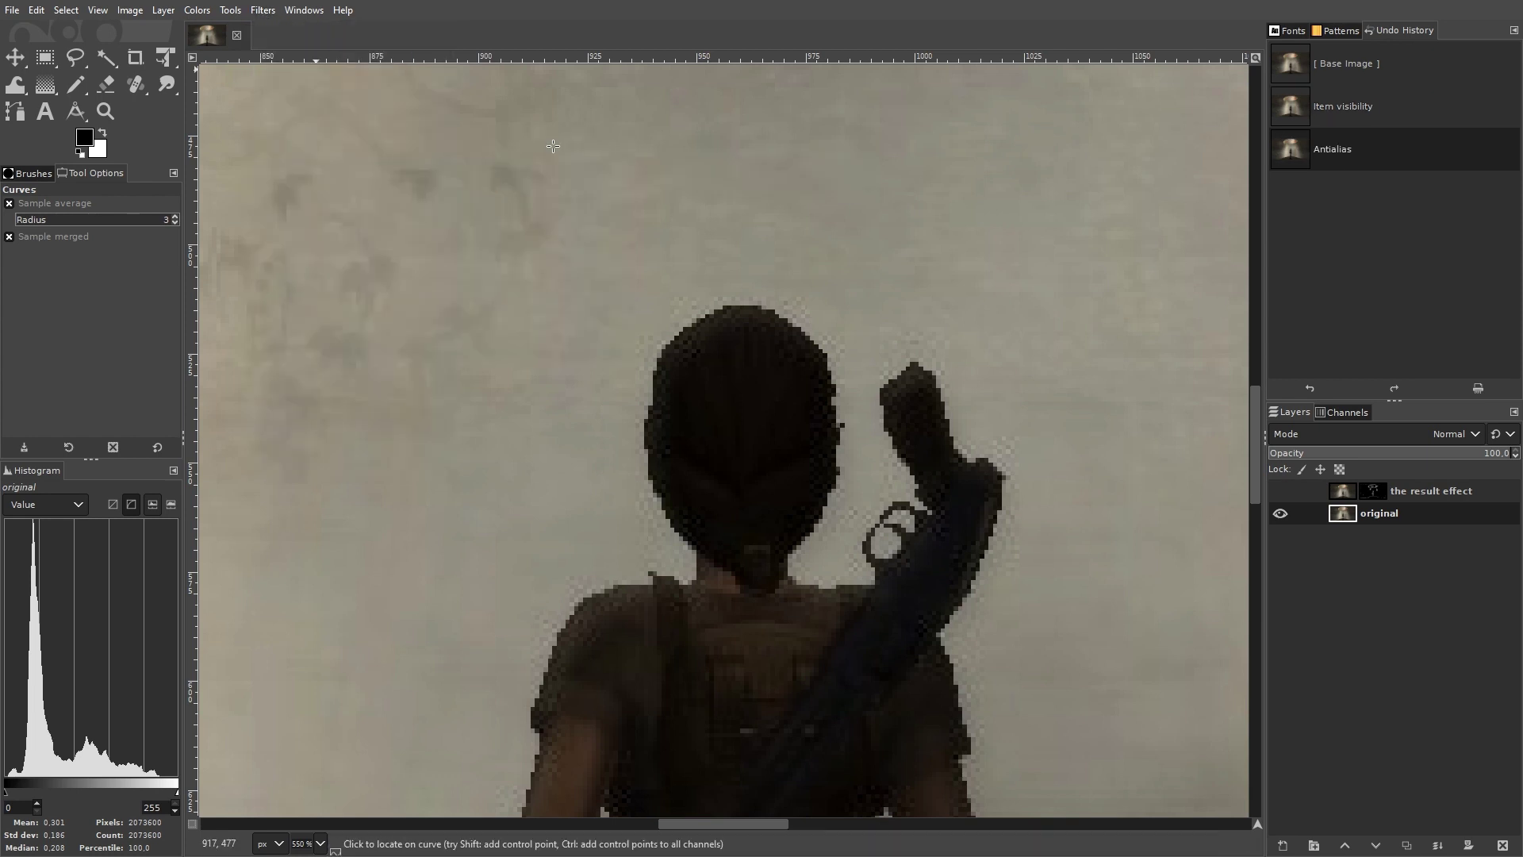
scroll(793, 367, up, 1)
scroll(834, 417, up, 1)
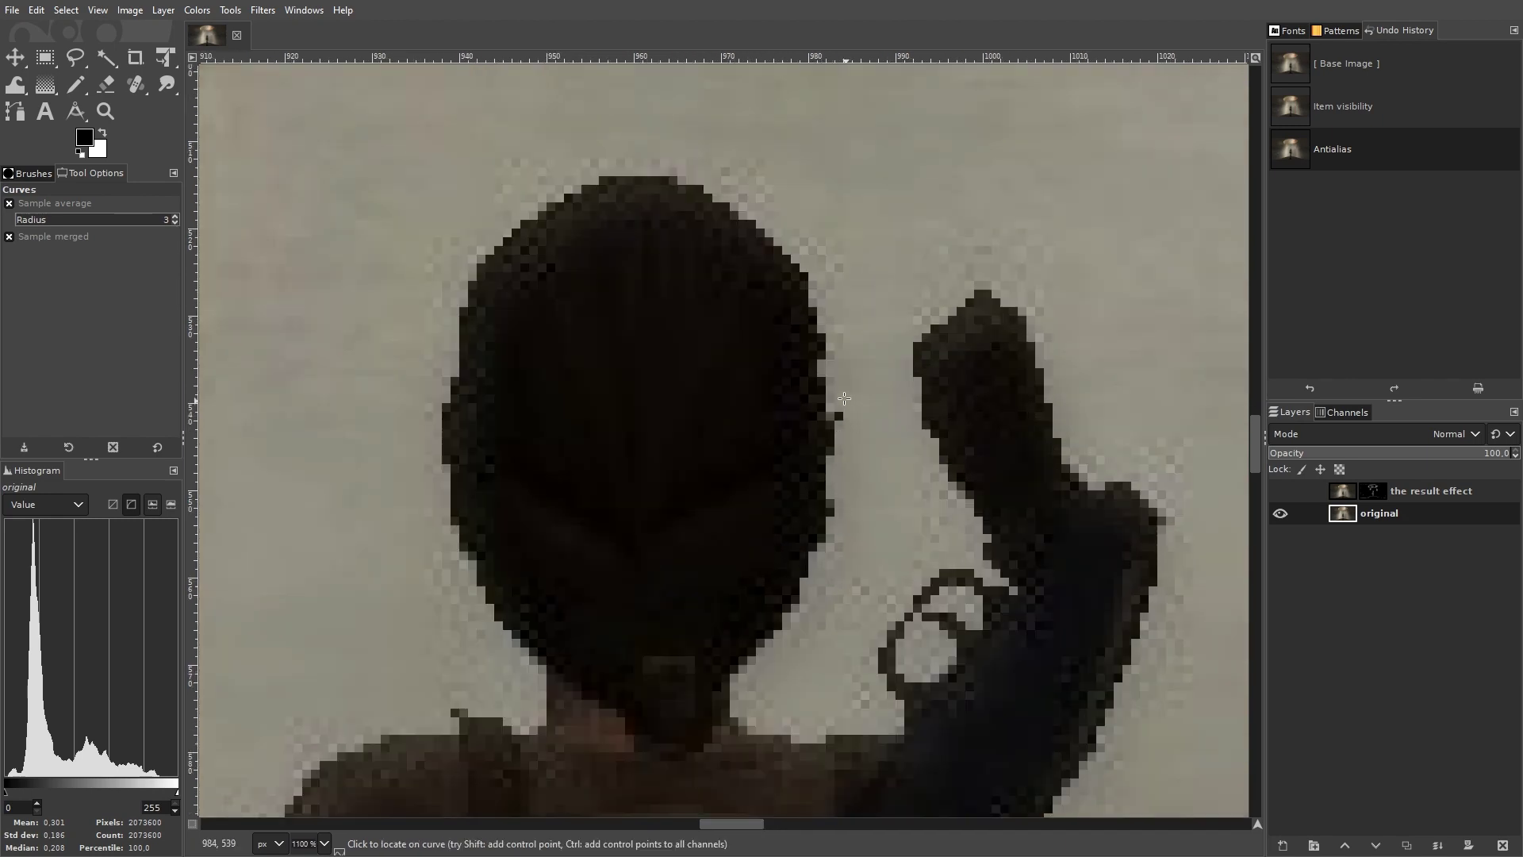
click(1332, 108)
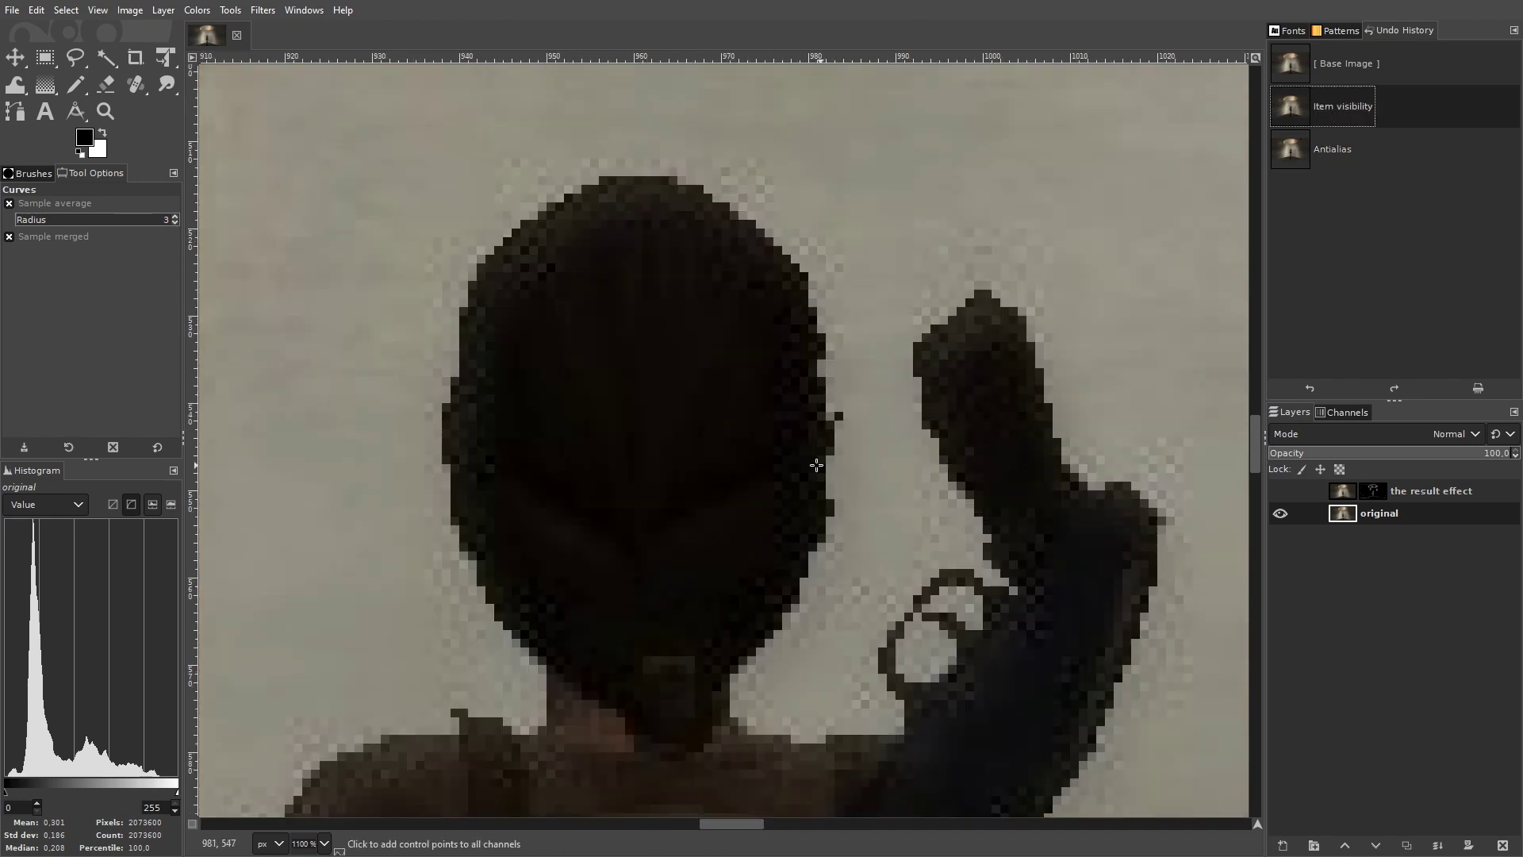
scroll(788, 486, down, 2)
scroll(767, 357, down, 5)
scroll(767, 191, left, 2)
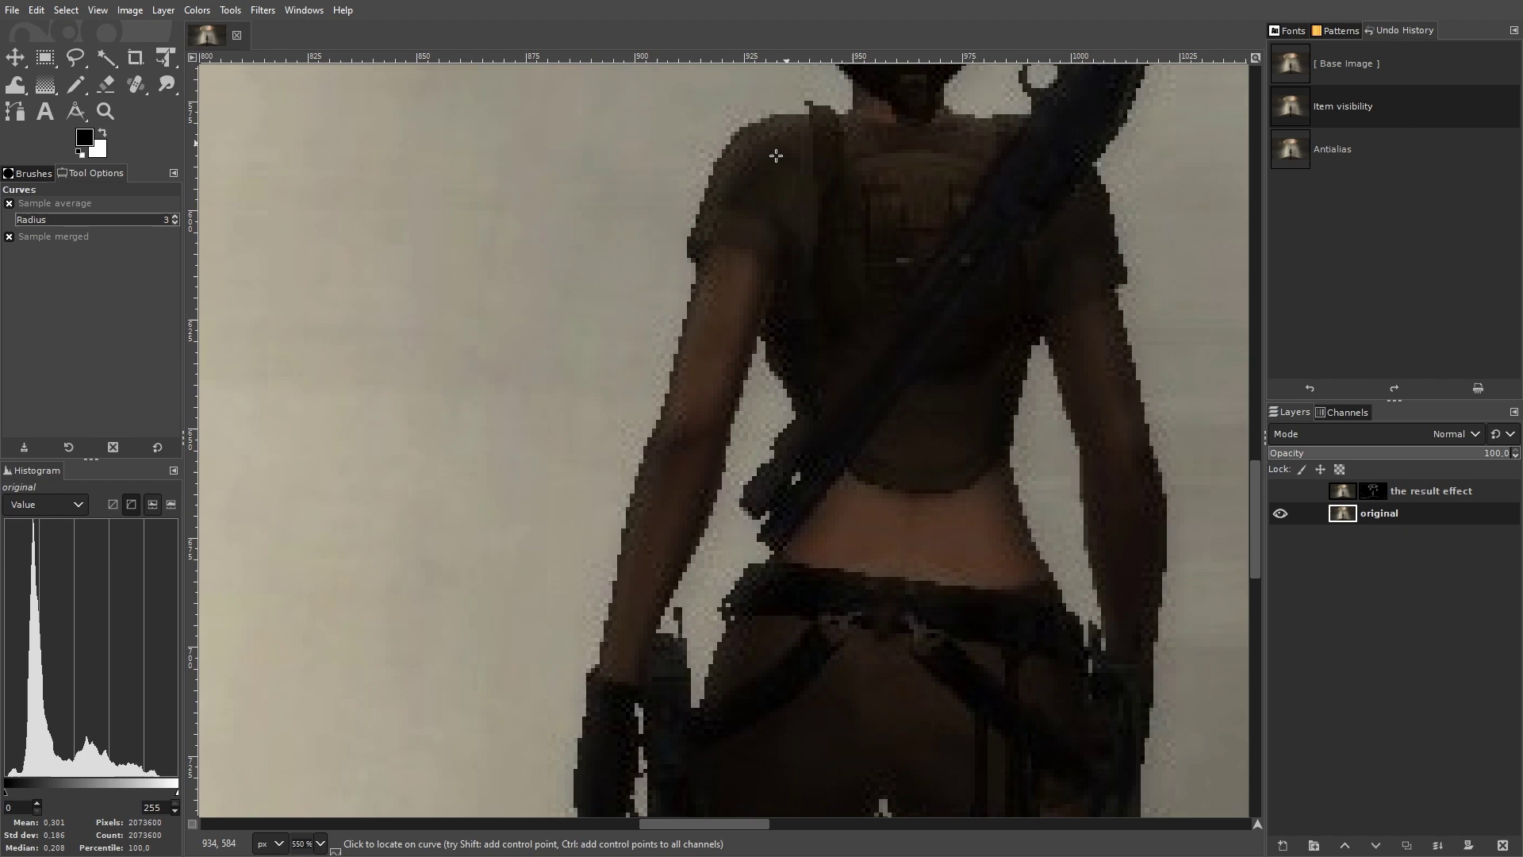
With the Smudge tool, run several strokes along the jagged edge of the left arm.
click(169, 85)
click(14, 279)
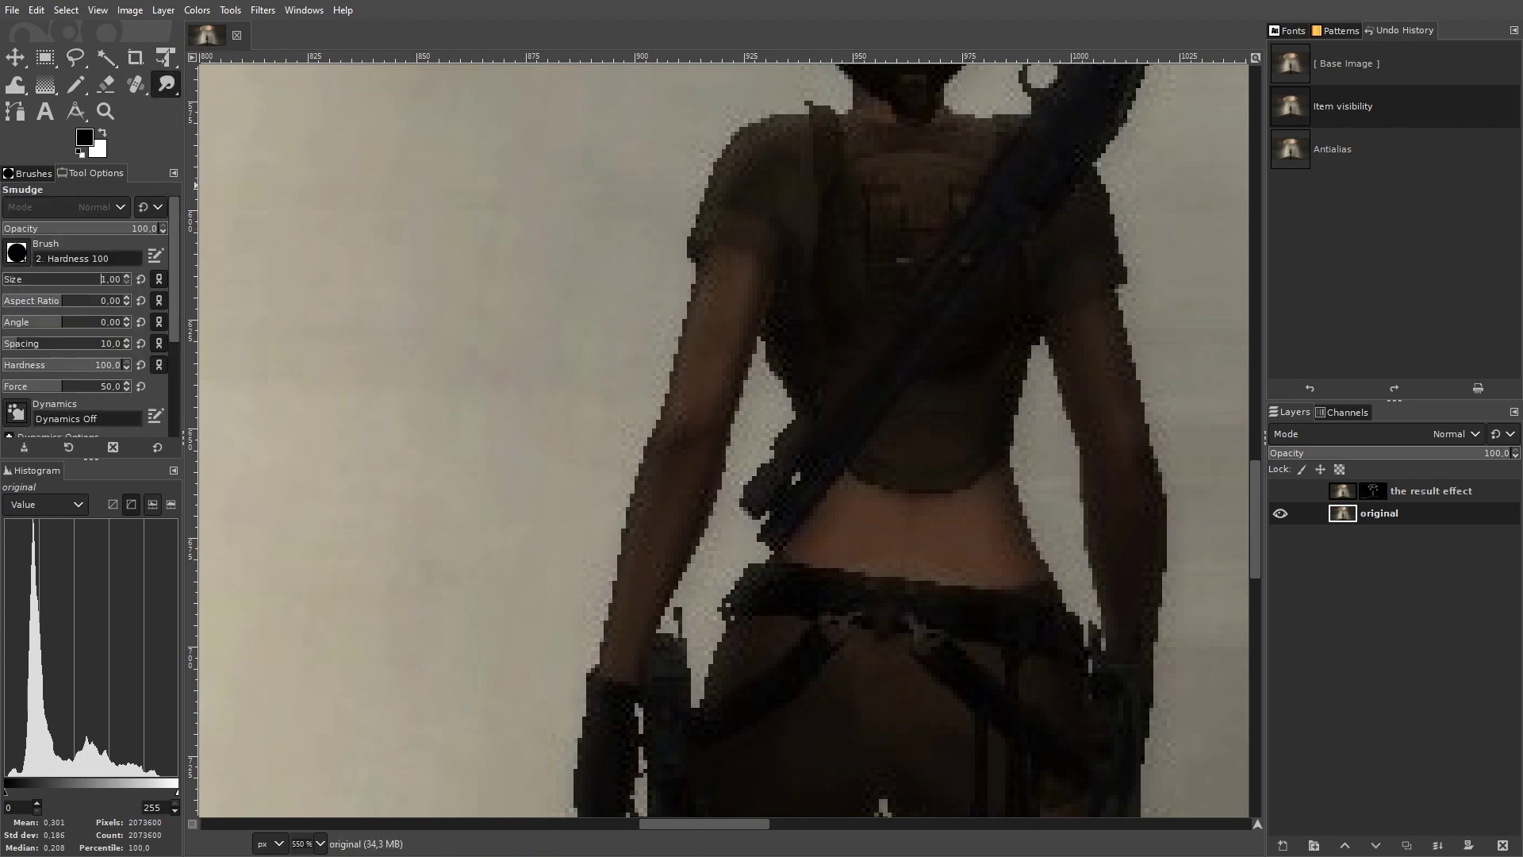
click(698, 270)
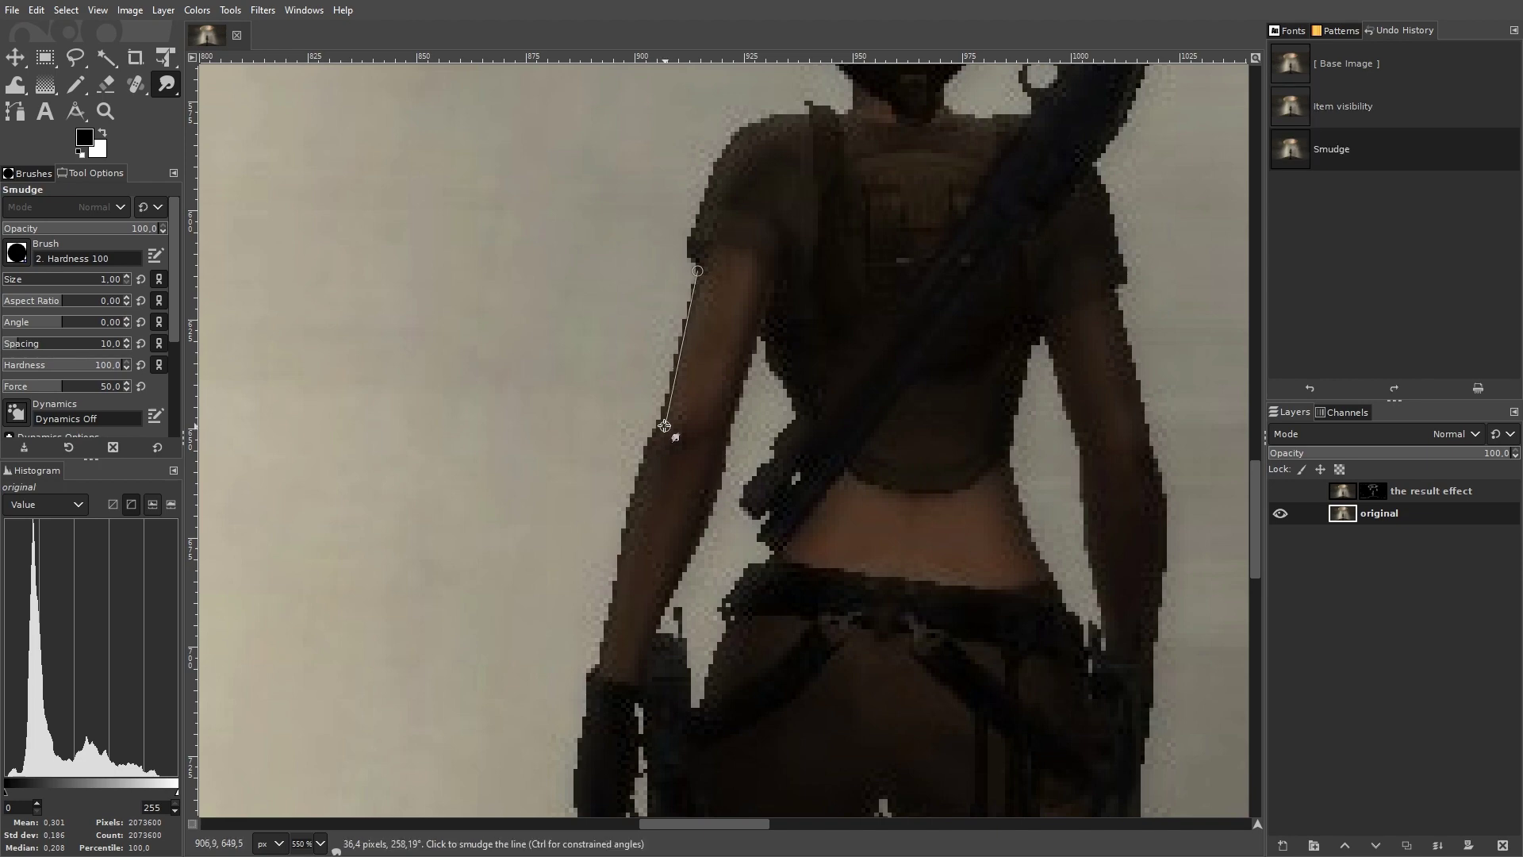
click(657, 421)
click(642, 452)
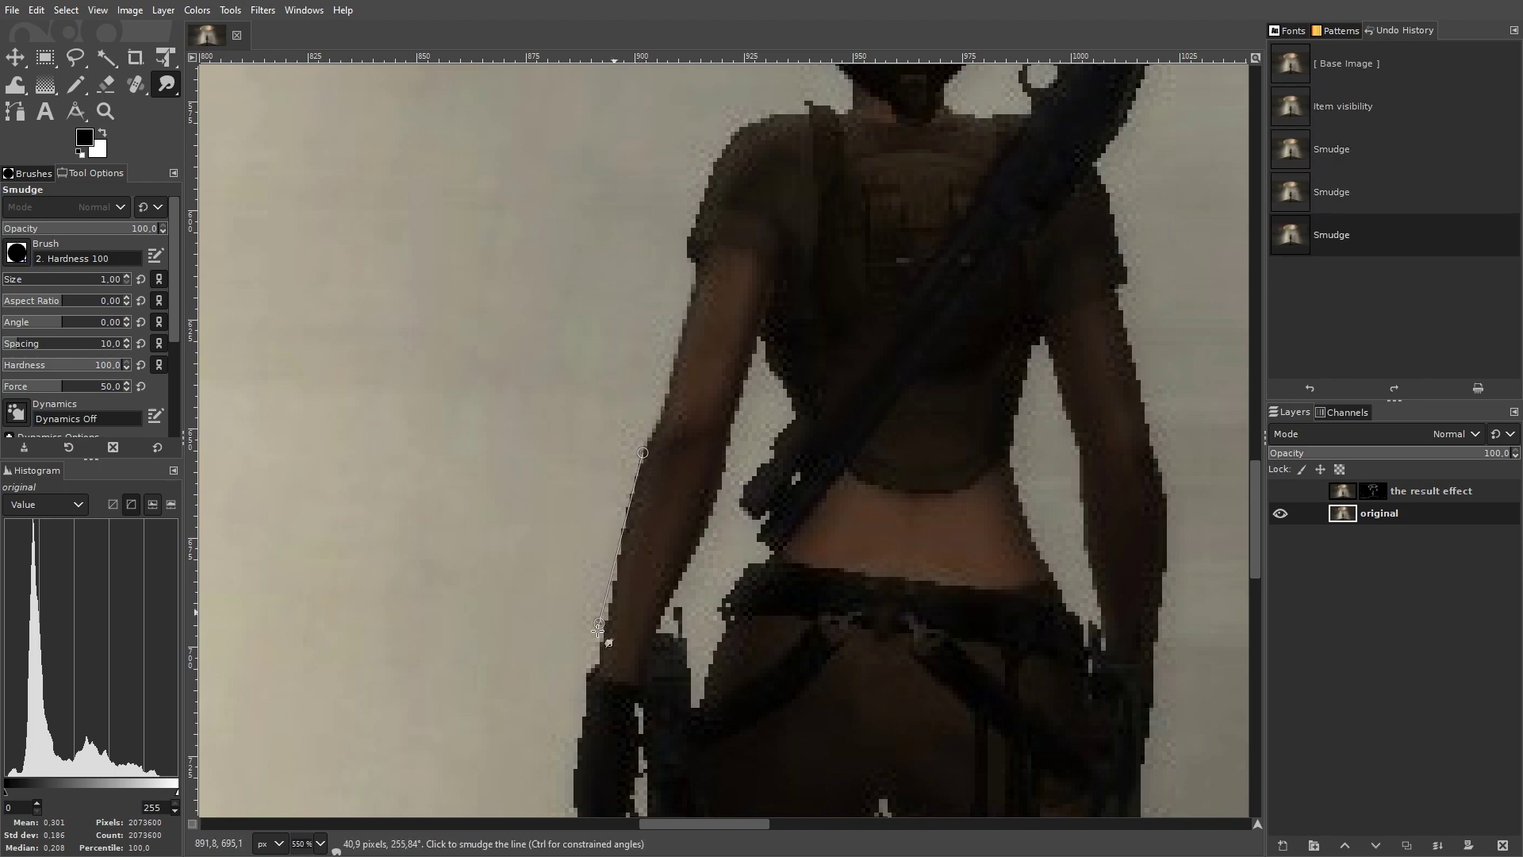
shift+click(602, 667)
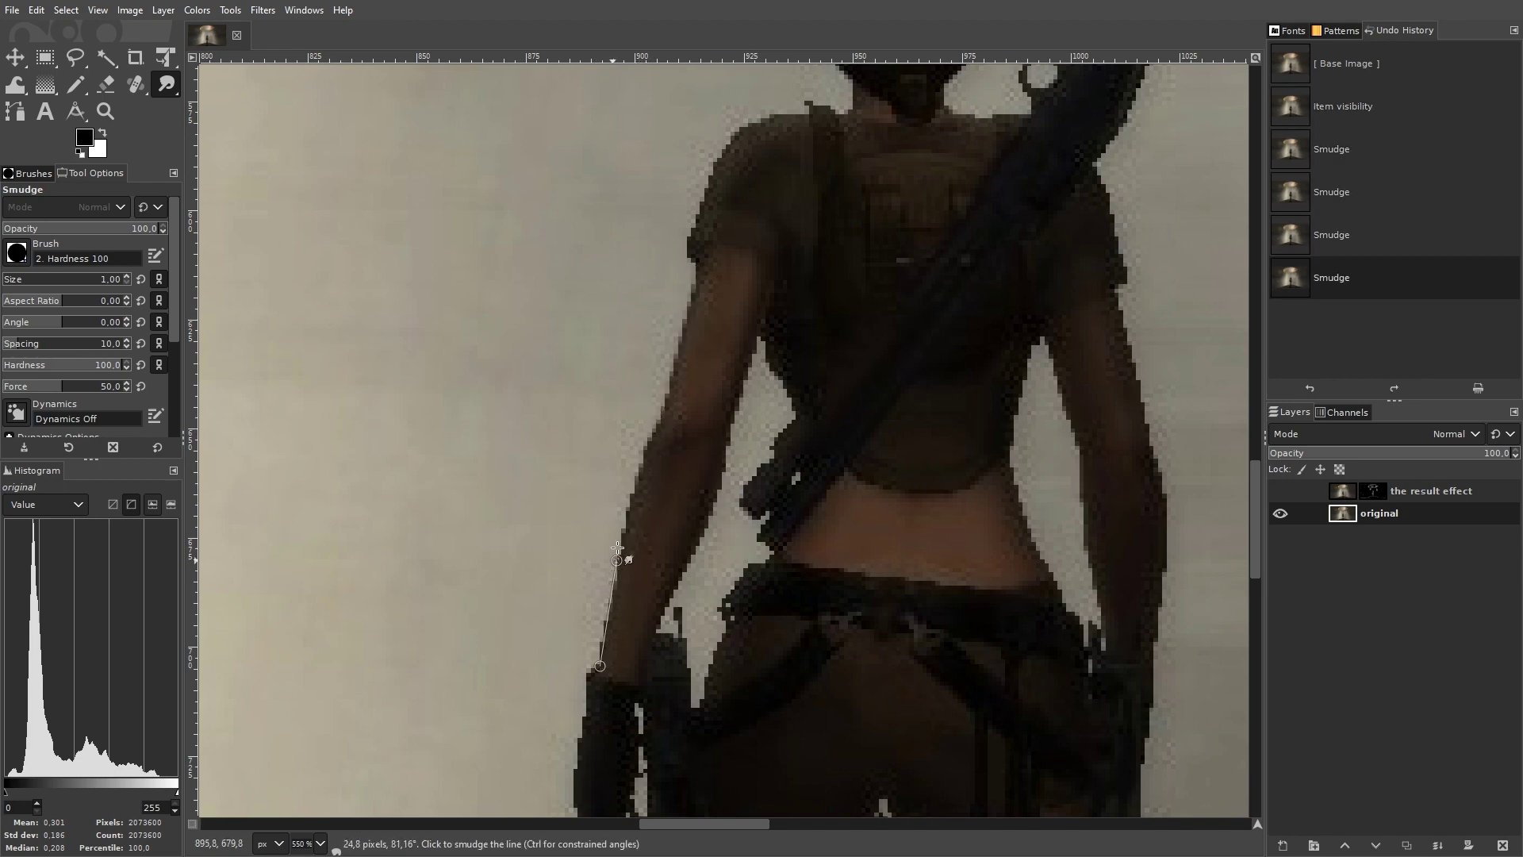
shift+click(631, 485)
shift+click(652, 435)
shift+click(663, 418)
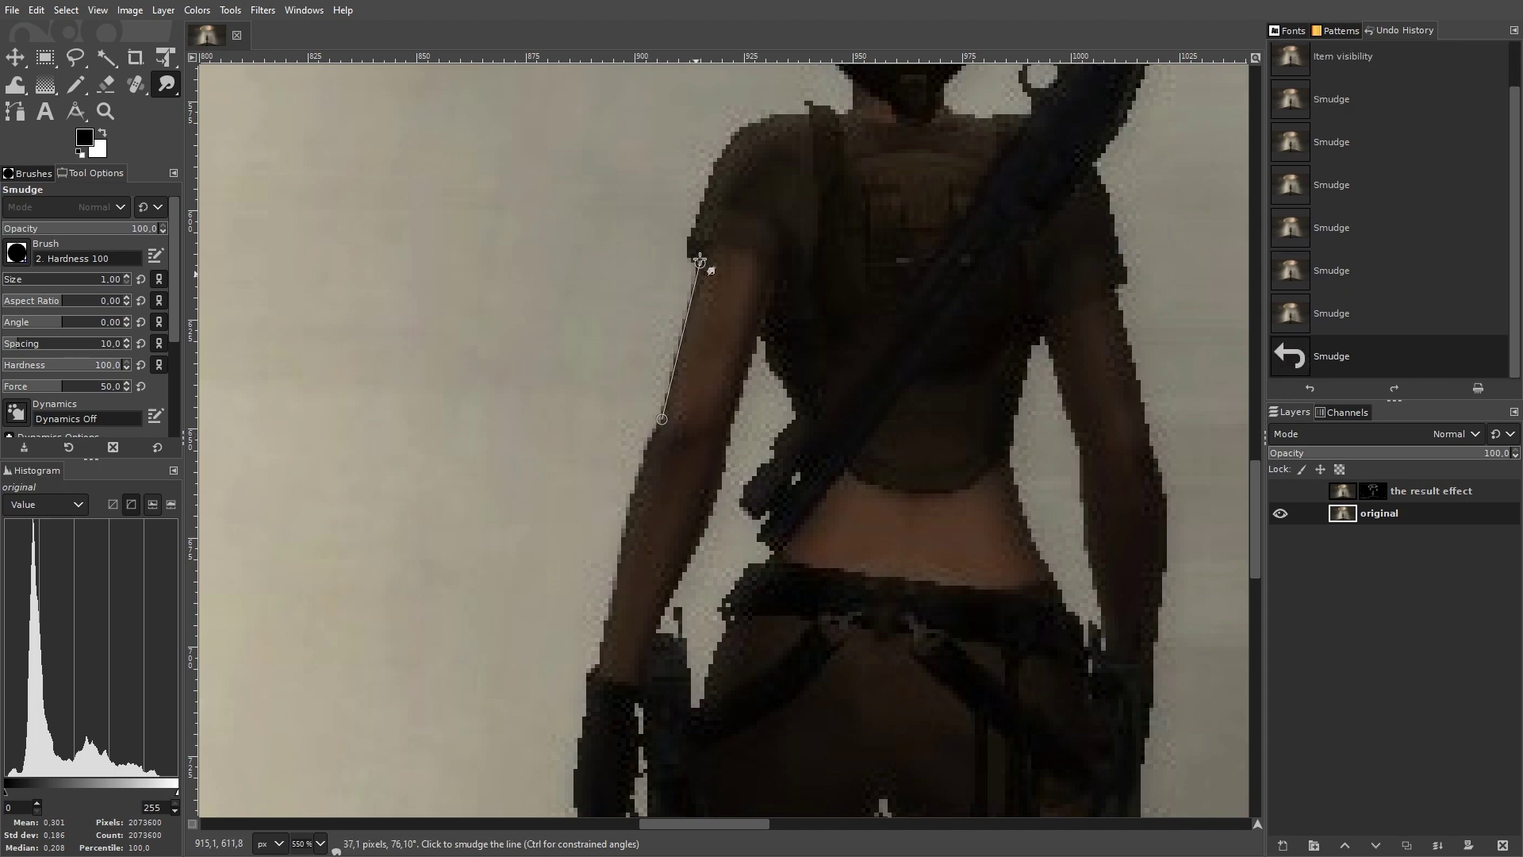
scroll(816, 452, down, 2)
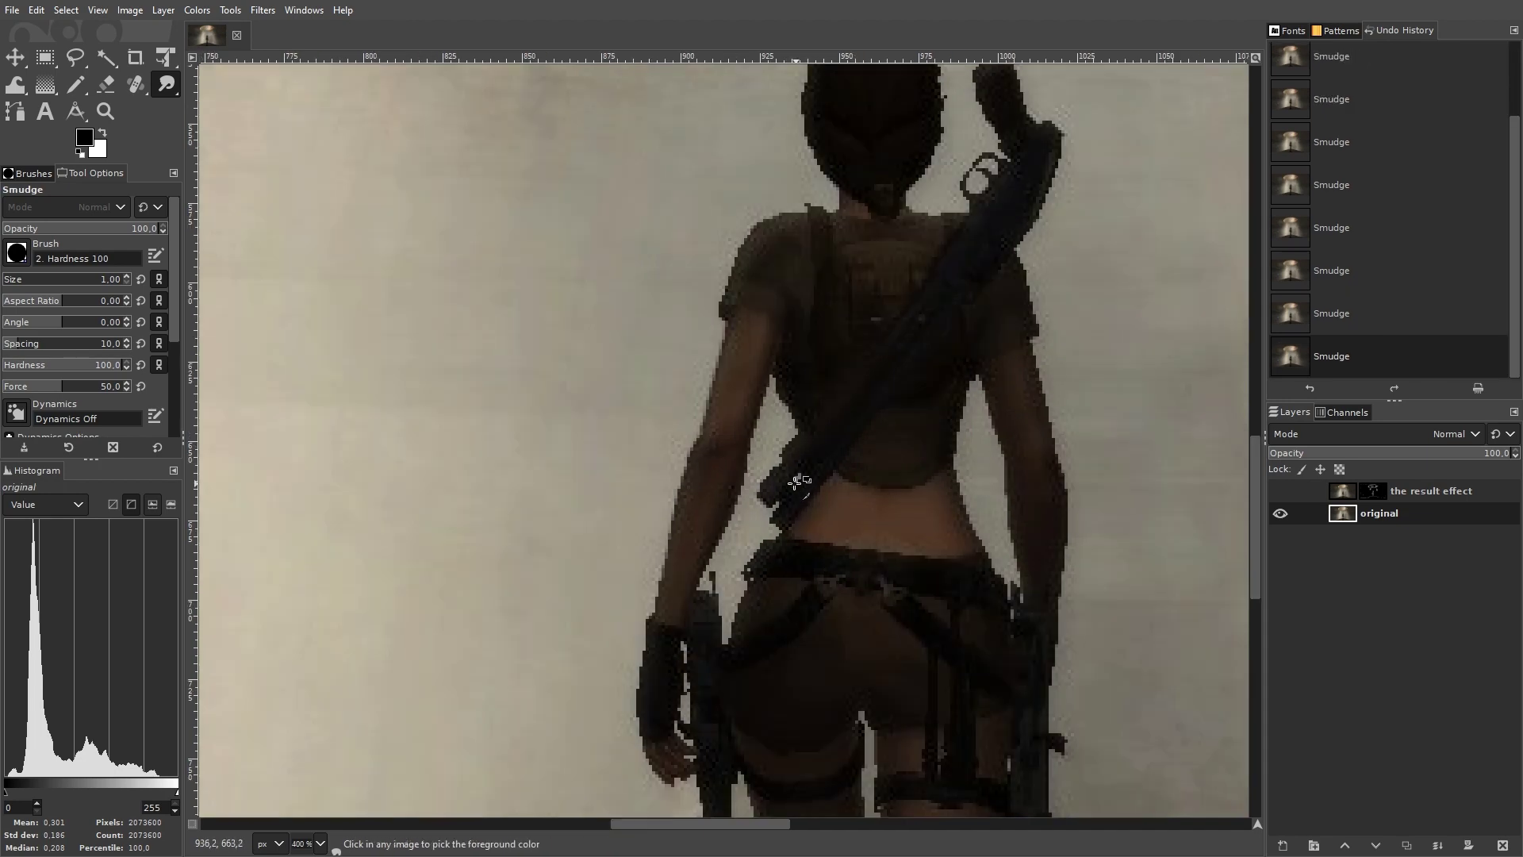
scroll(794, 486, down, 1)
scroll(792, 486, down, 1)
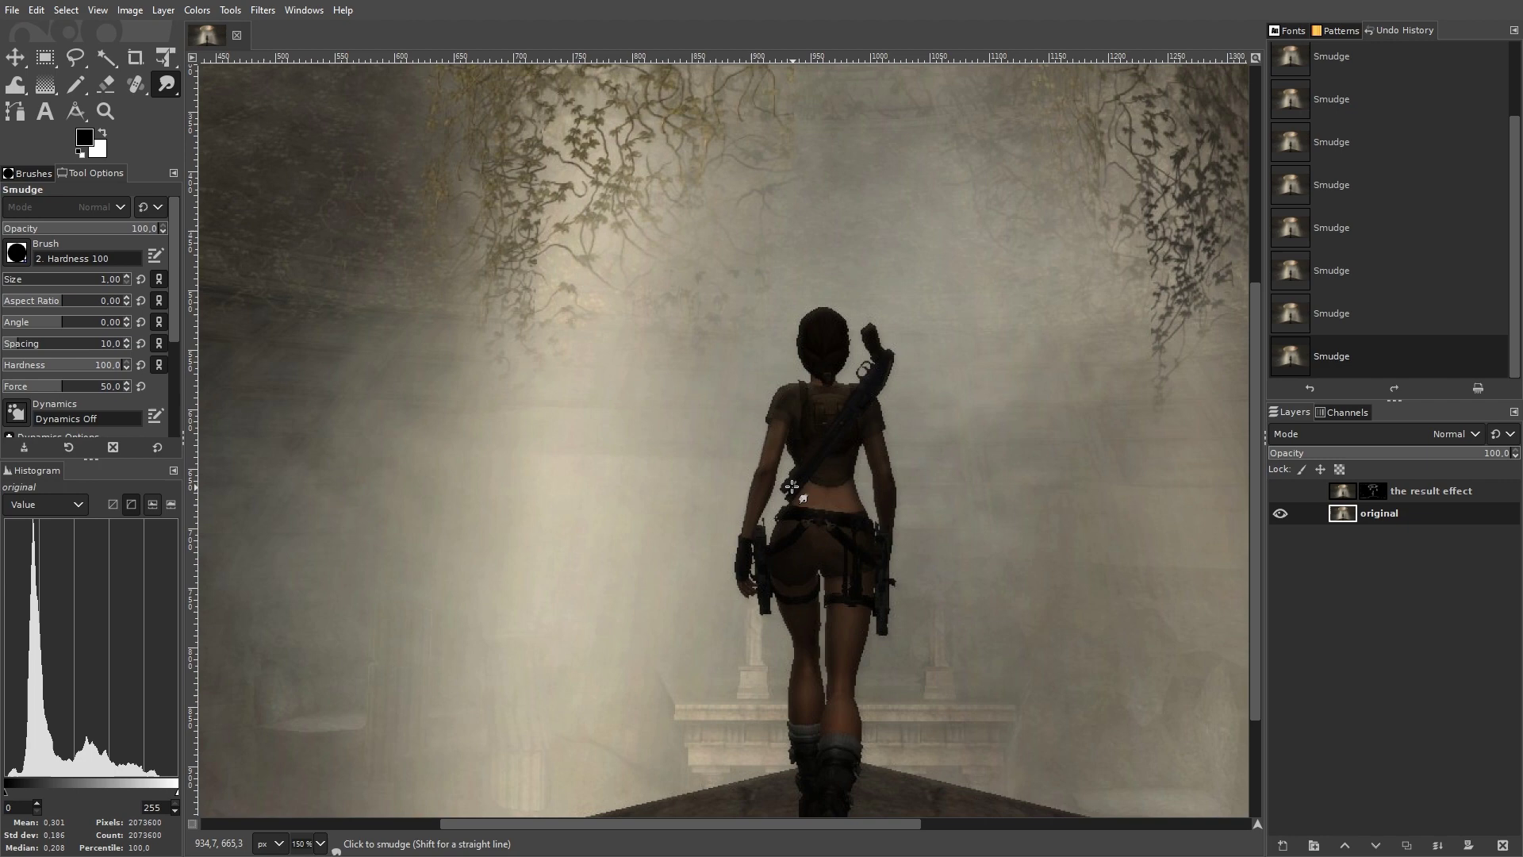
drag(714, 316, 694, 595)
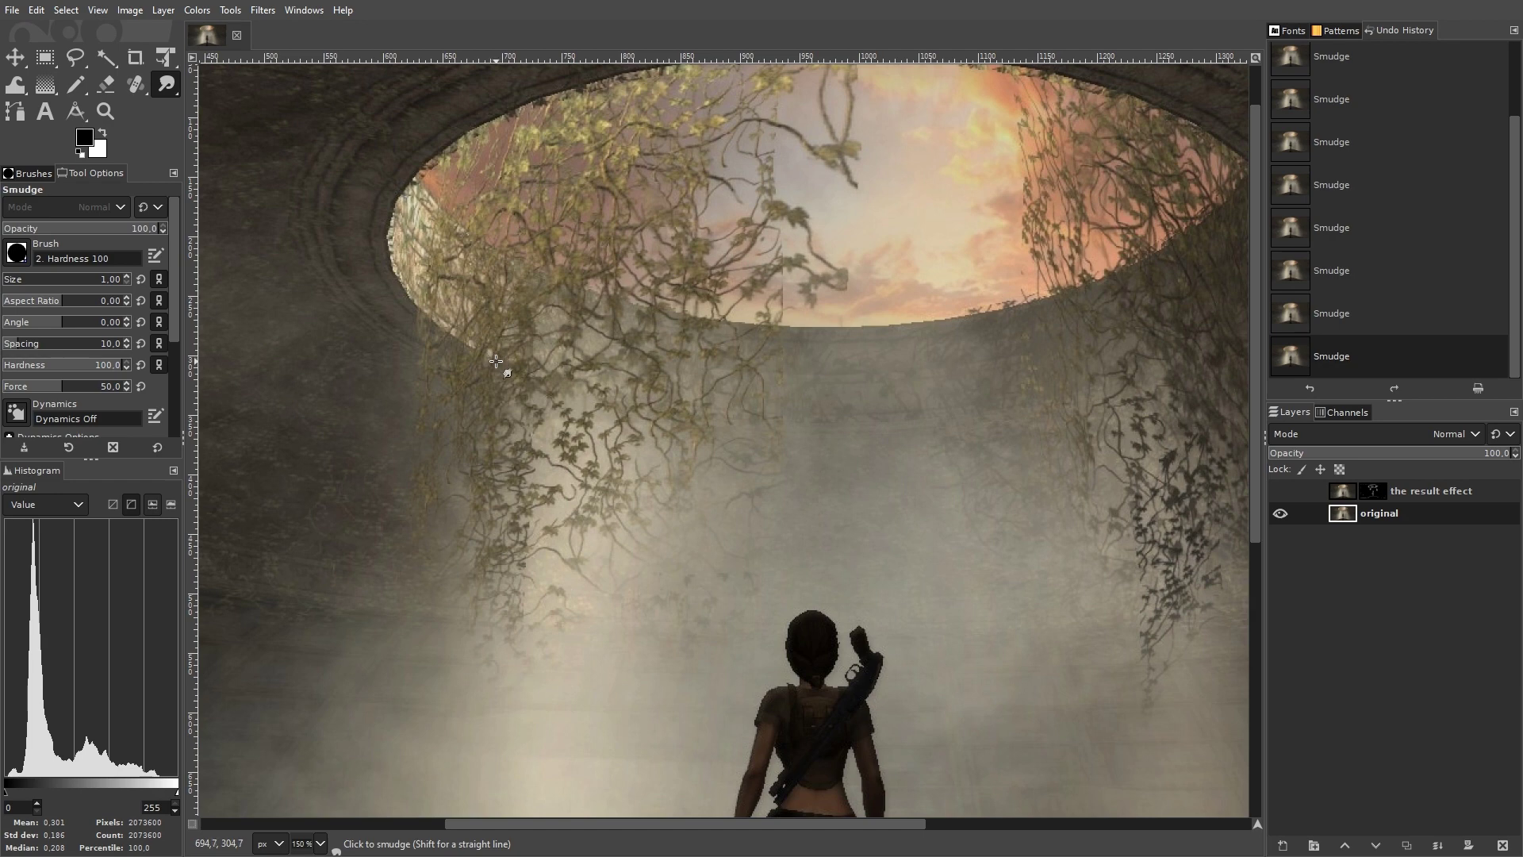
scroll(1350, 258, up, 3)
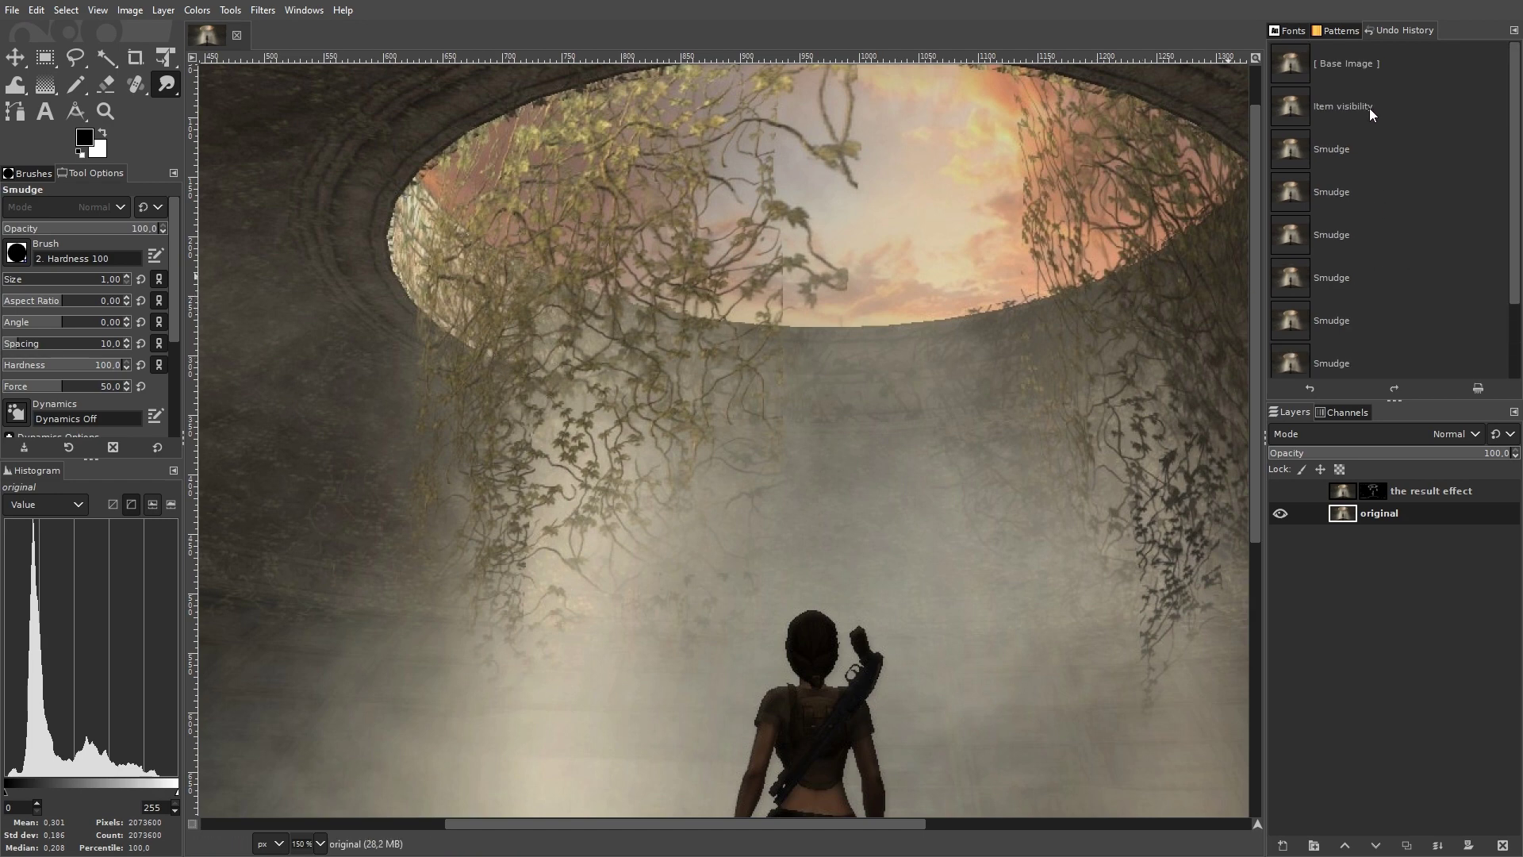
Revert to 'Item visibility' in Undo History and delete the 'result effect' layer.
click(1369, 109)
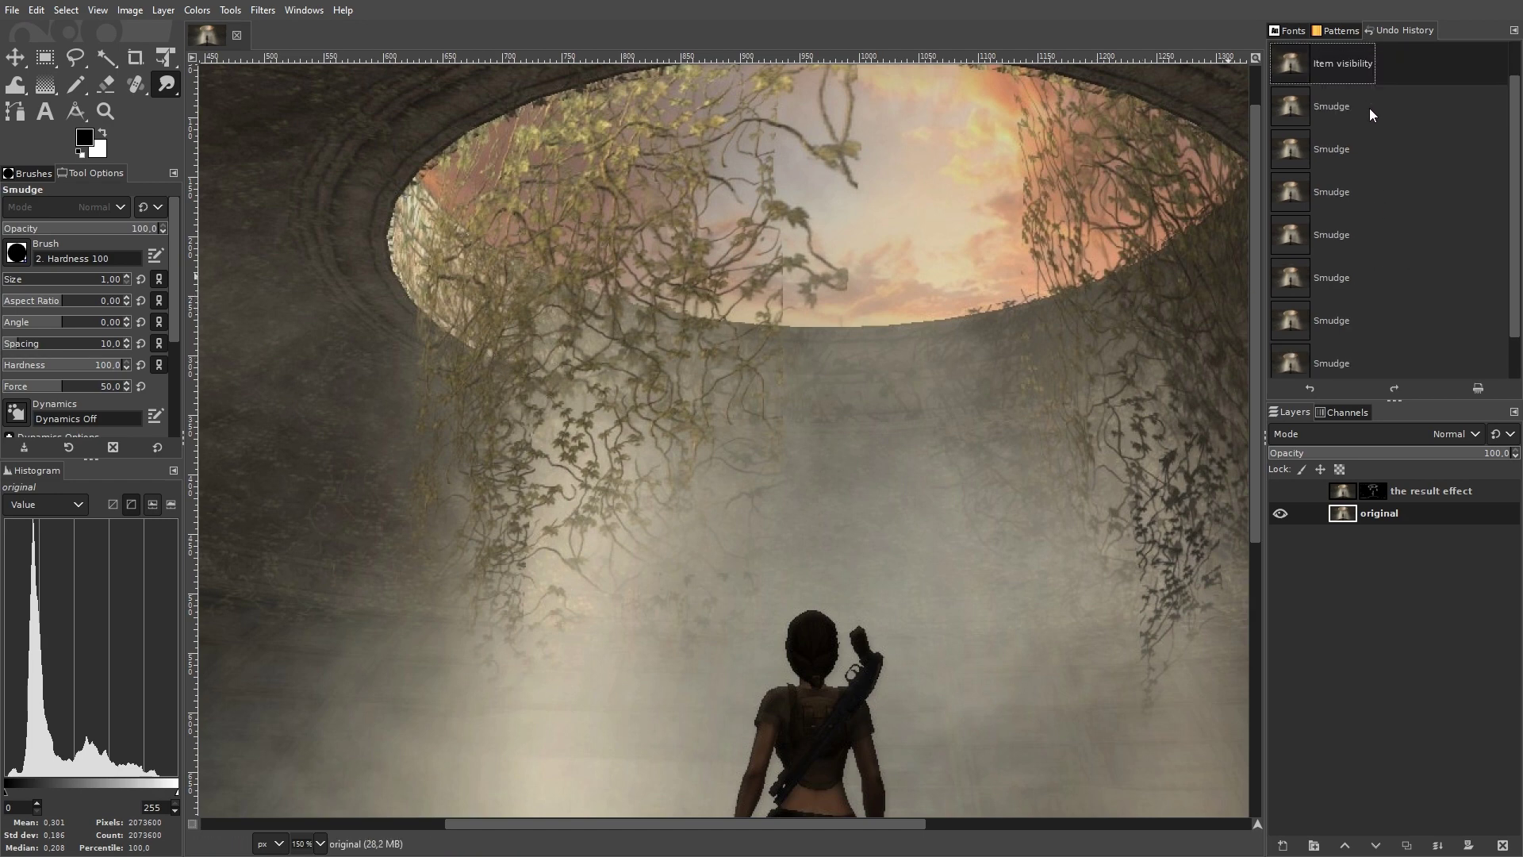
scroll(883, 442, down, 5)
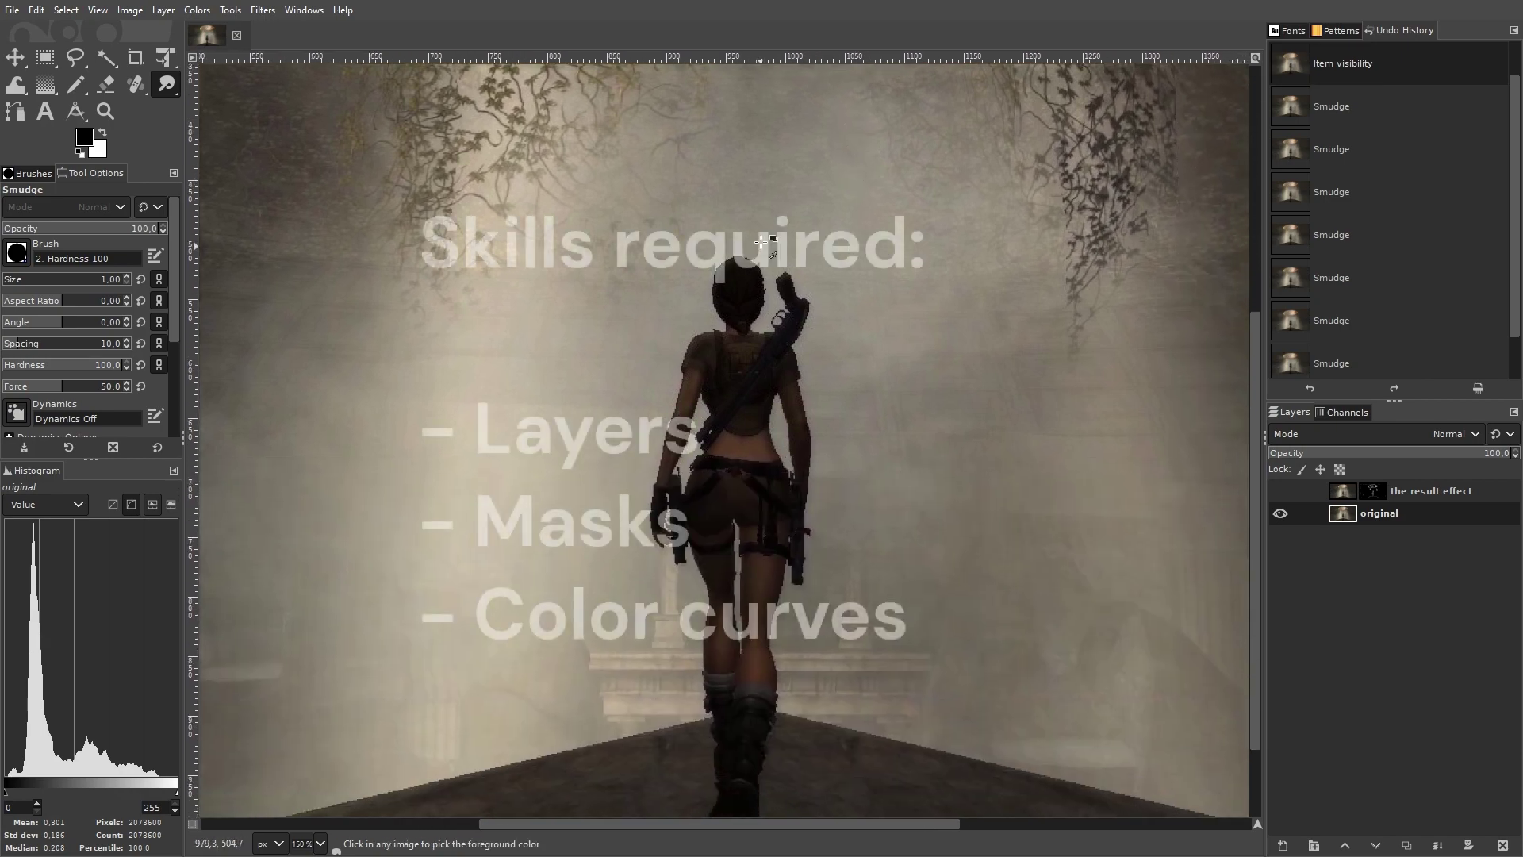
scroll(768, 244, up, 2)
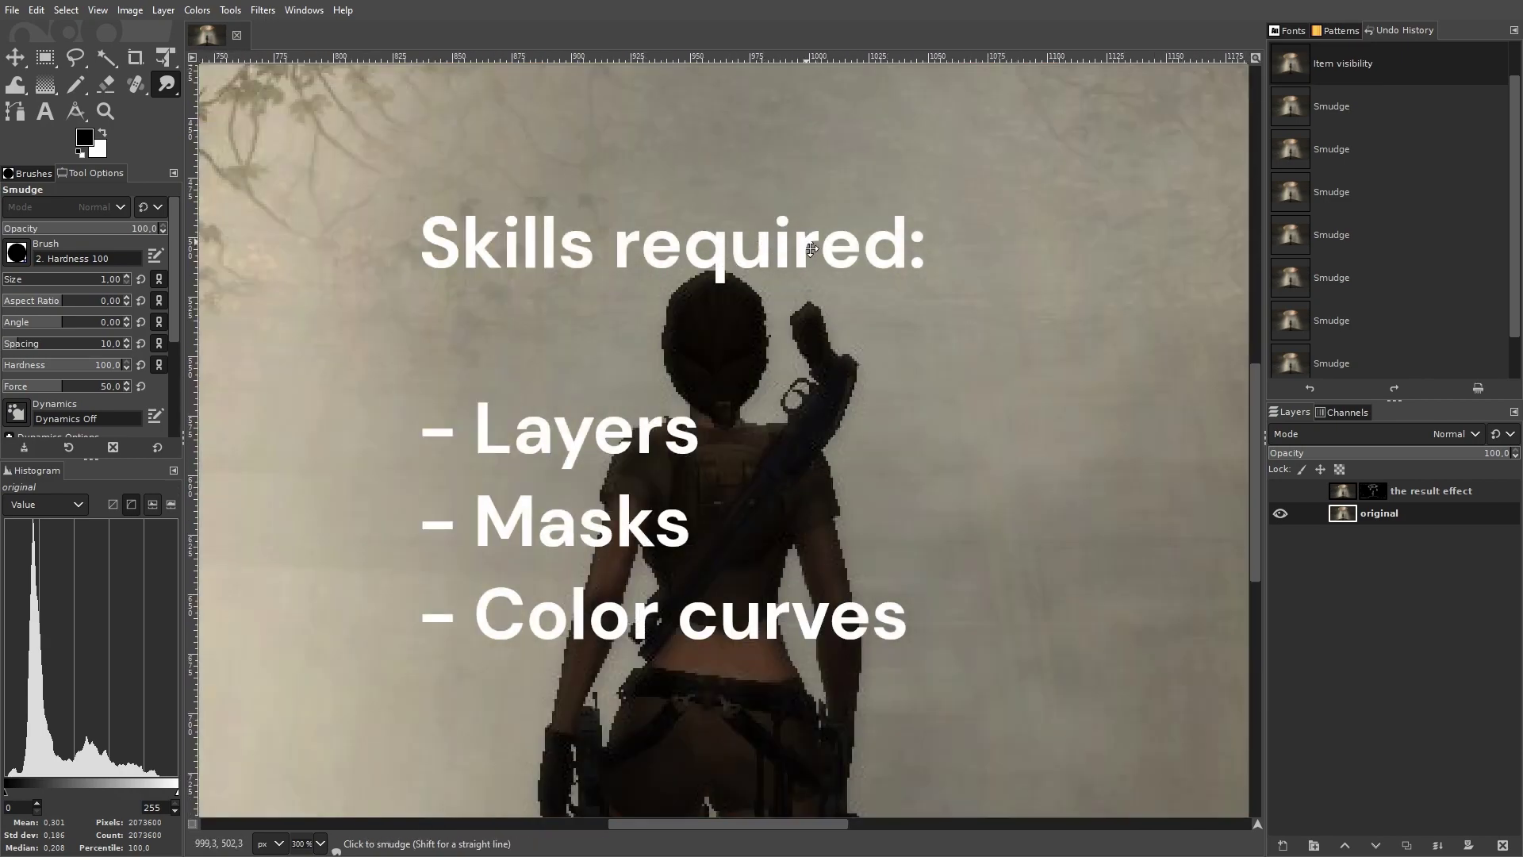
scroll(814, 280, up, 2)
click(1432, 492)
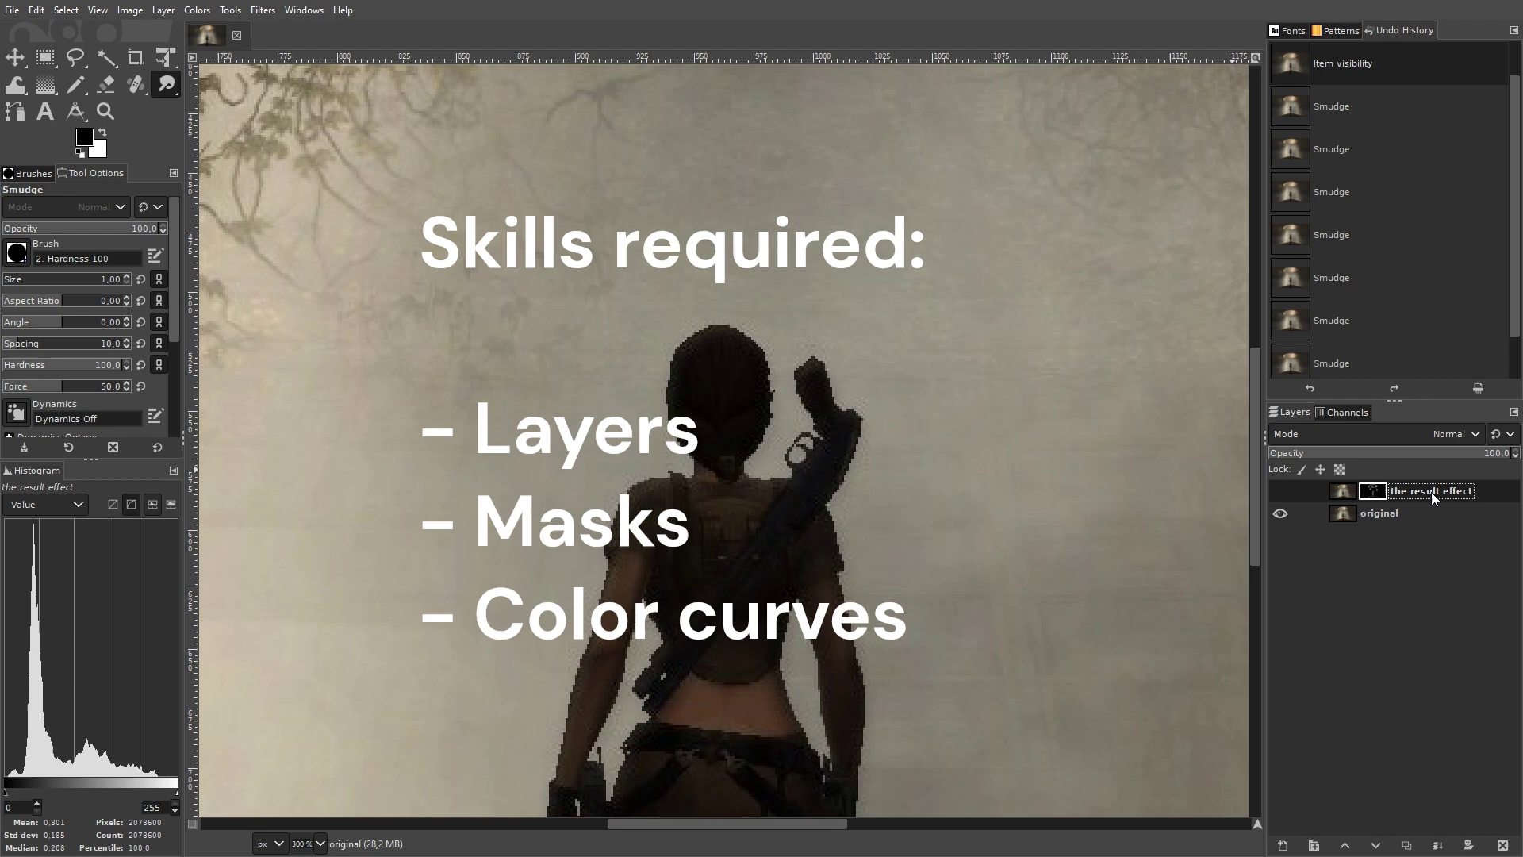
click(1503, 844)
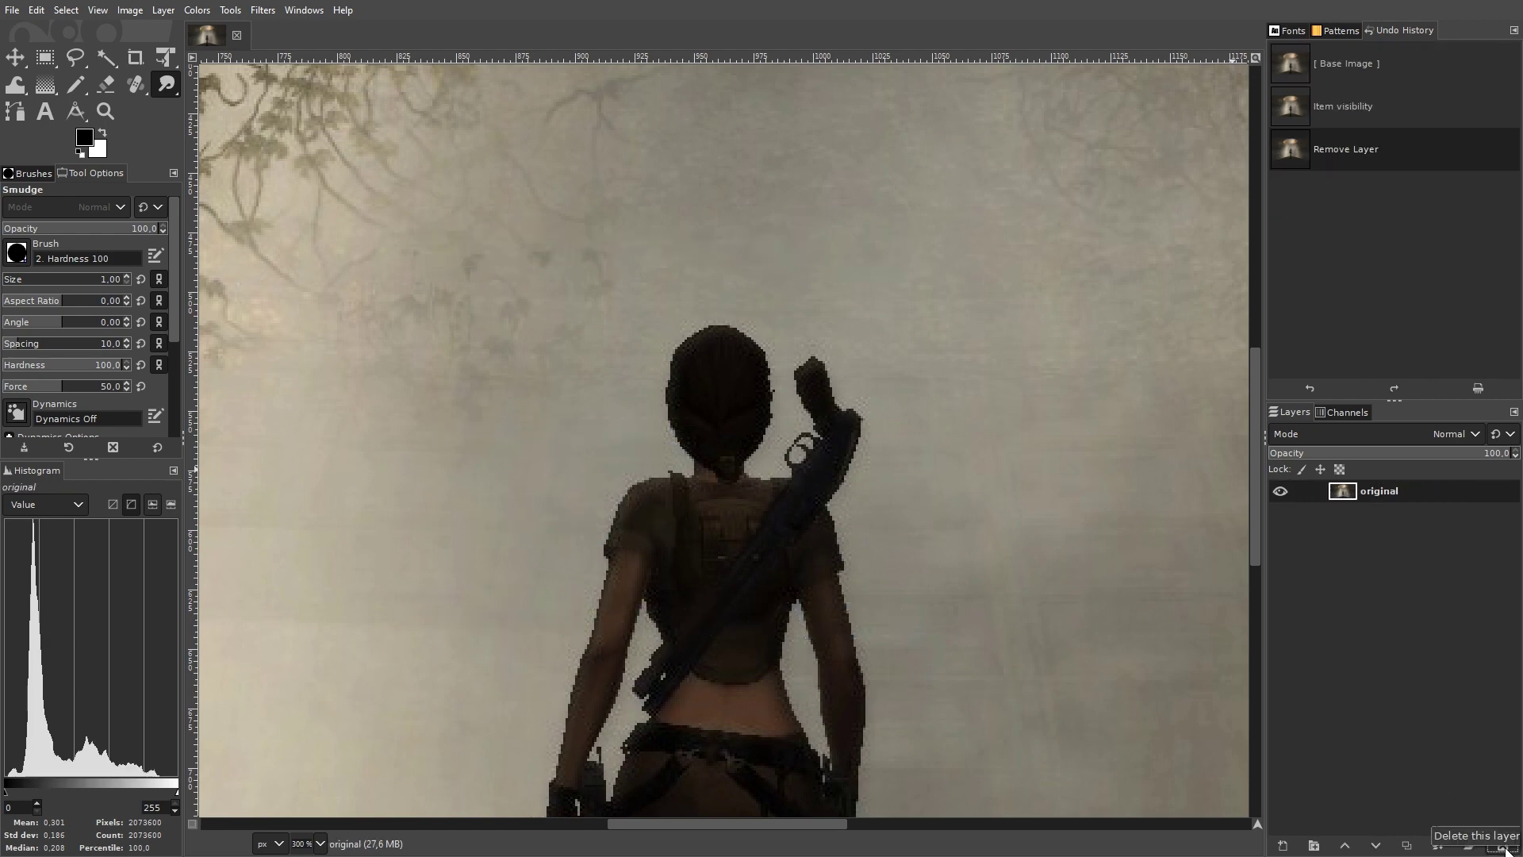
Duplicate the original layer to create 'original copy' above it.
click(1407, 845)
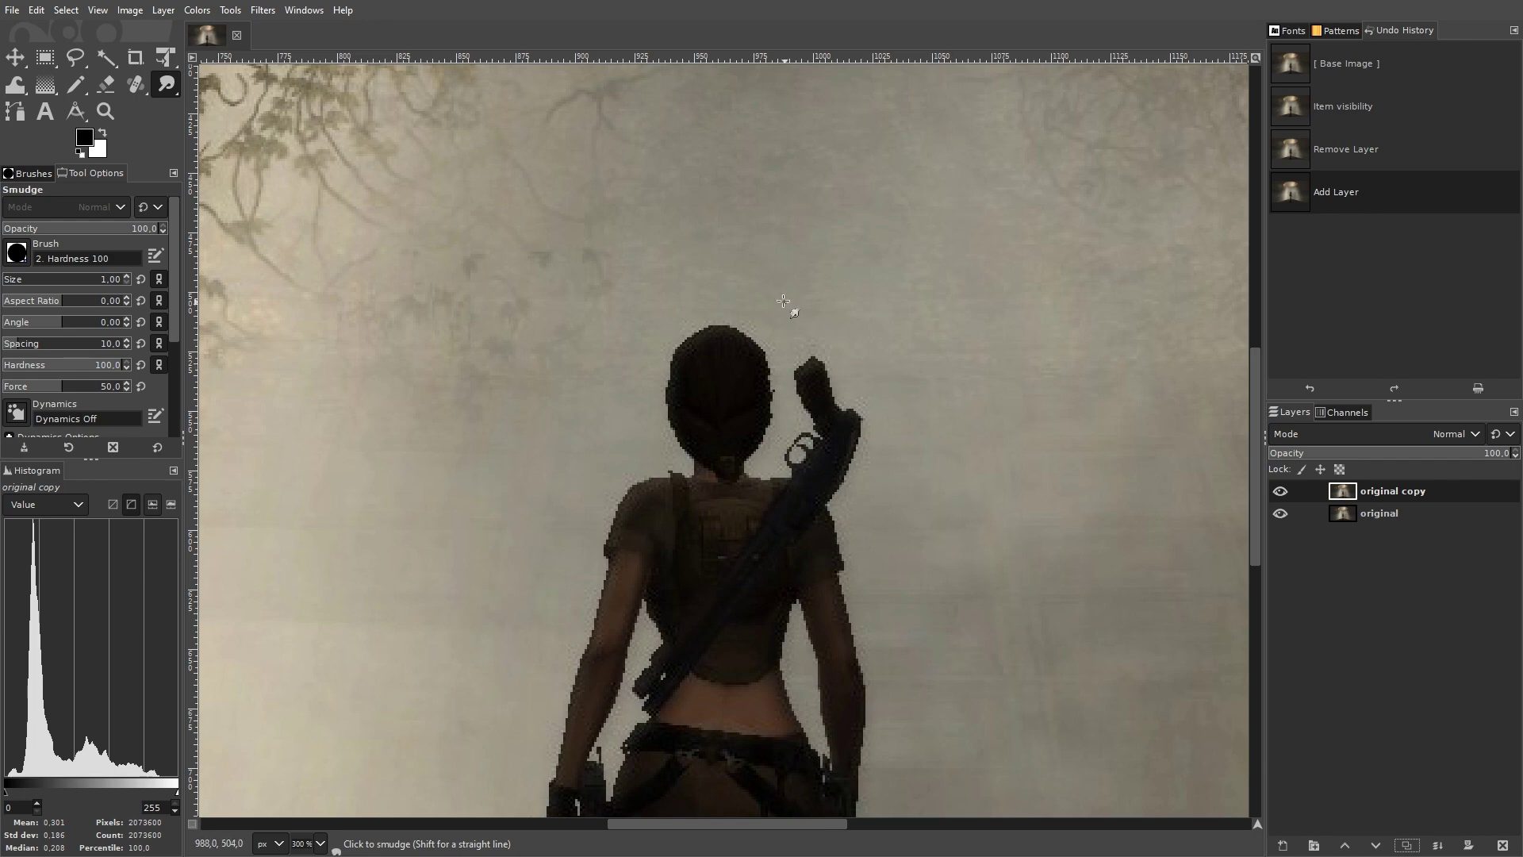
scroll(583, 669, down, 1)
scroll(584, 669, down, 3)
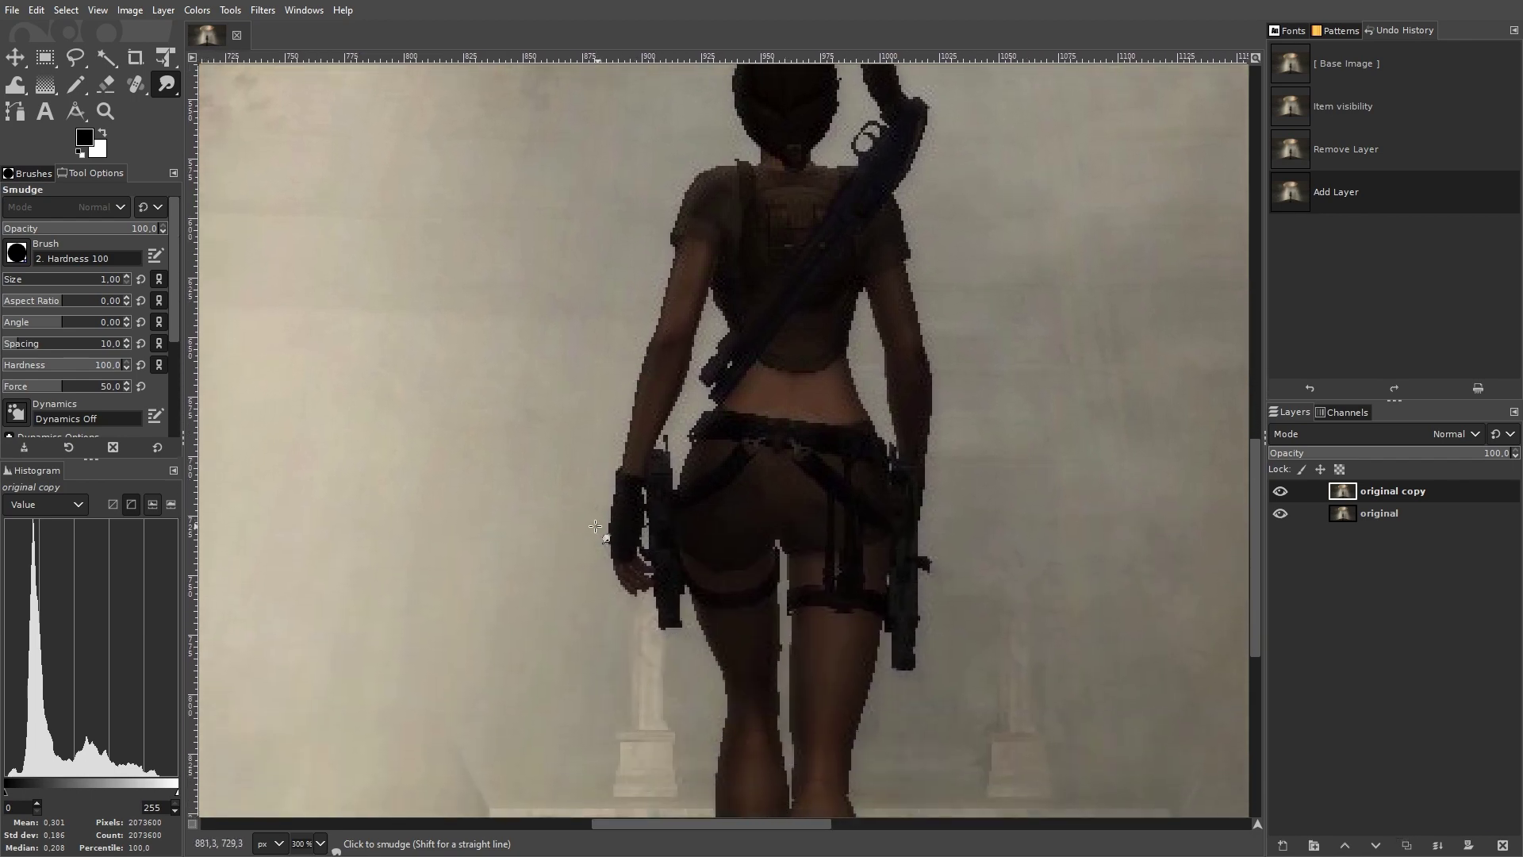
scroll(589, 530, up, 2)
scroll(589, 529, up, 2)
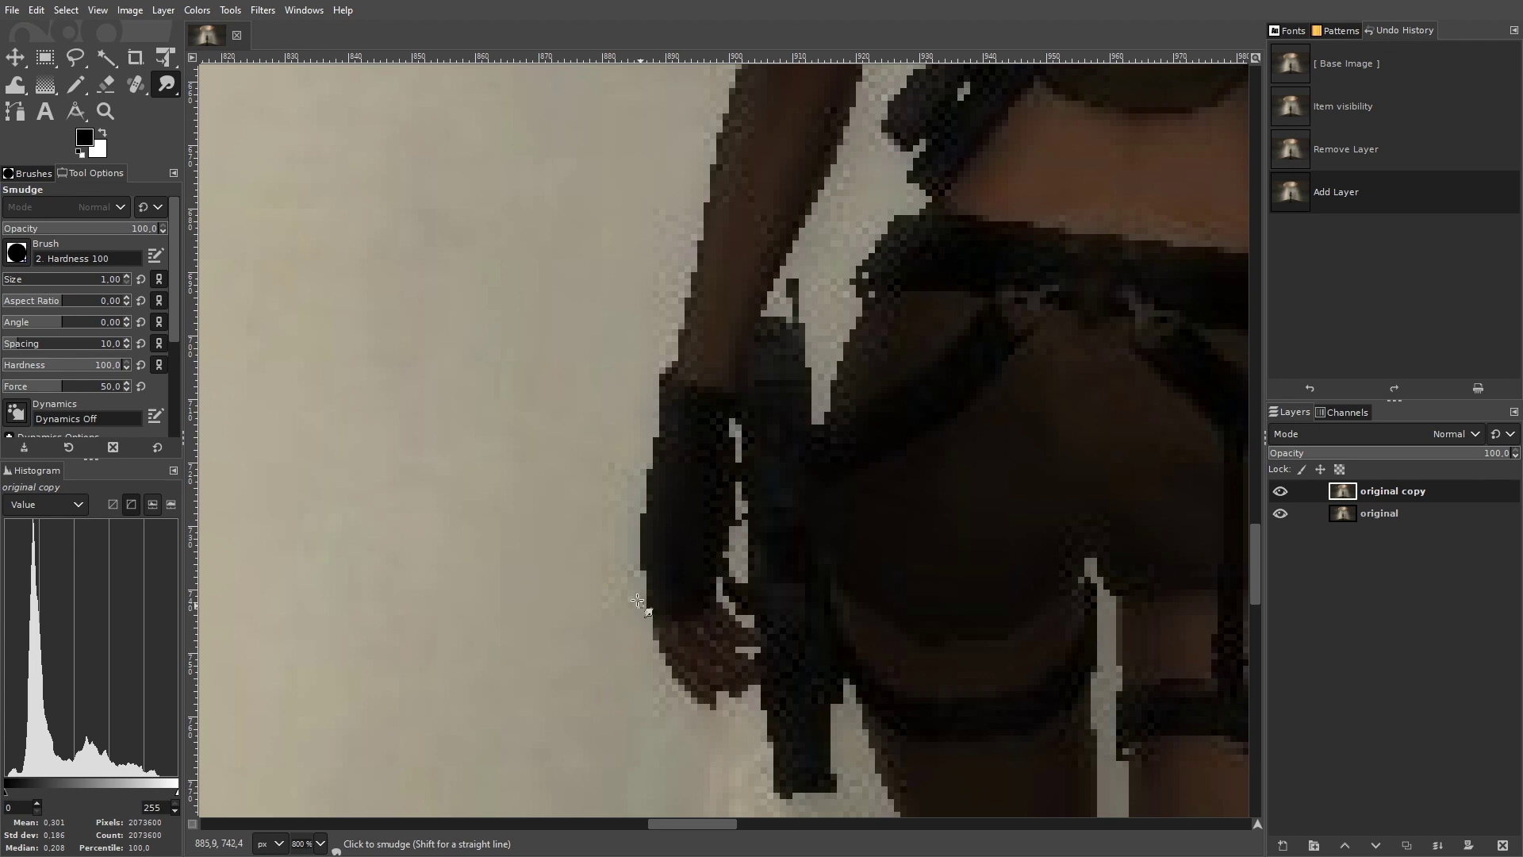
Start an Edge-Detect > Edge filter using Sobel with Amount set to 1.
click(263, 11)
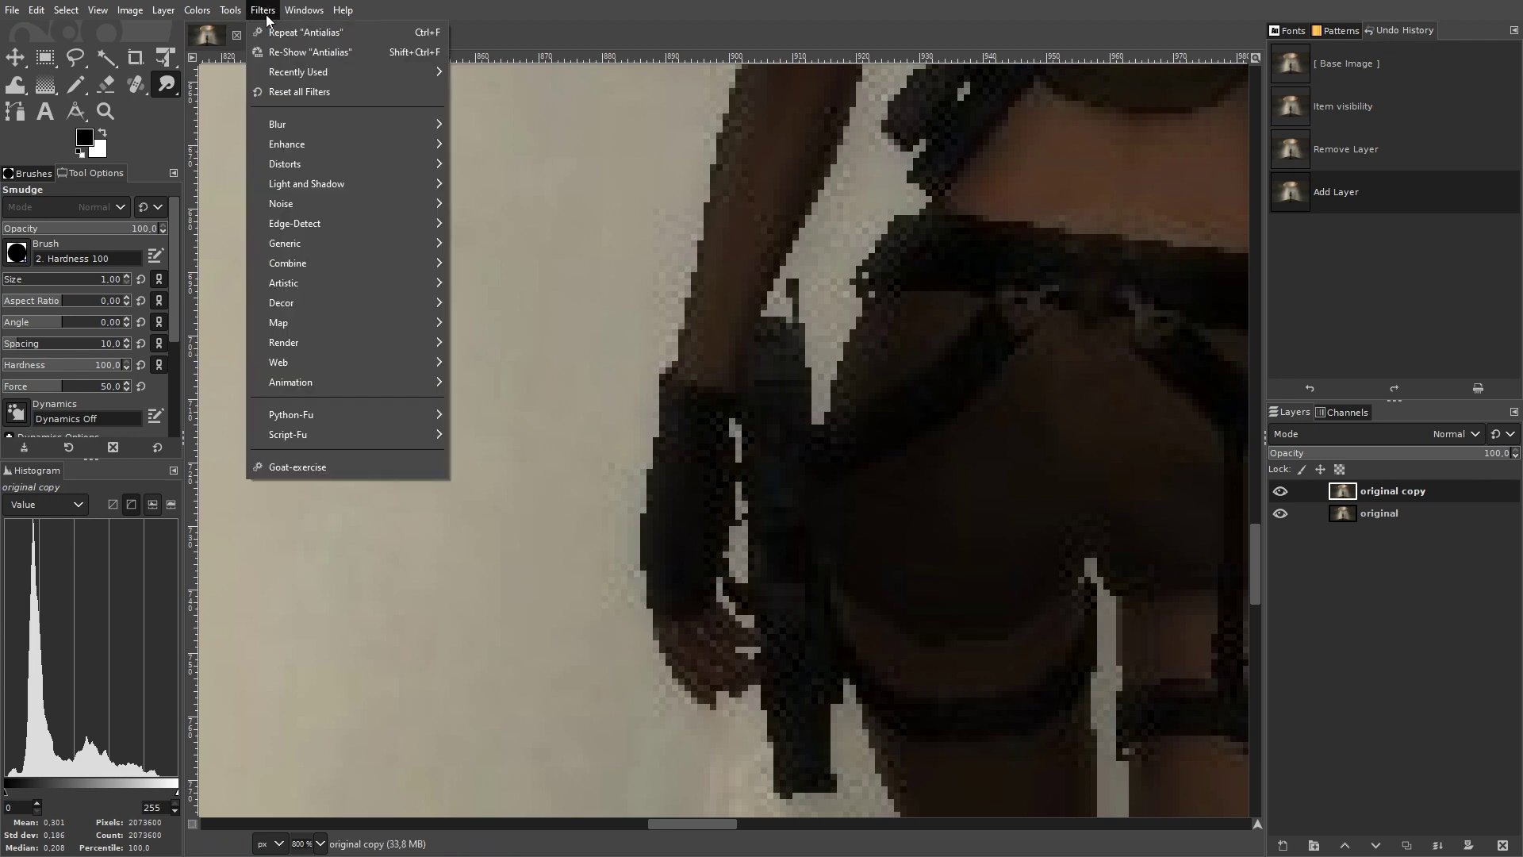
mouse_move(295, 224)
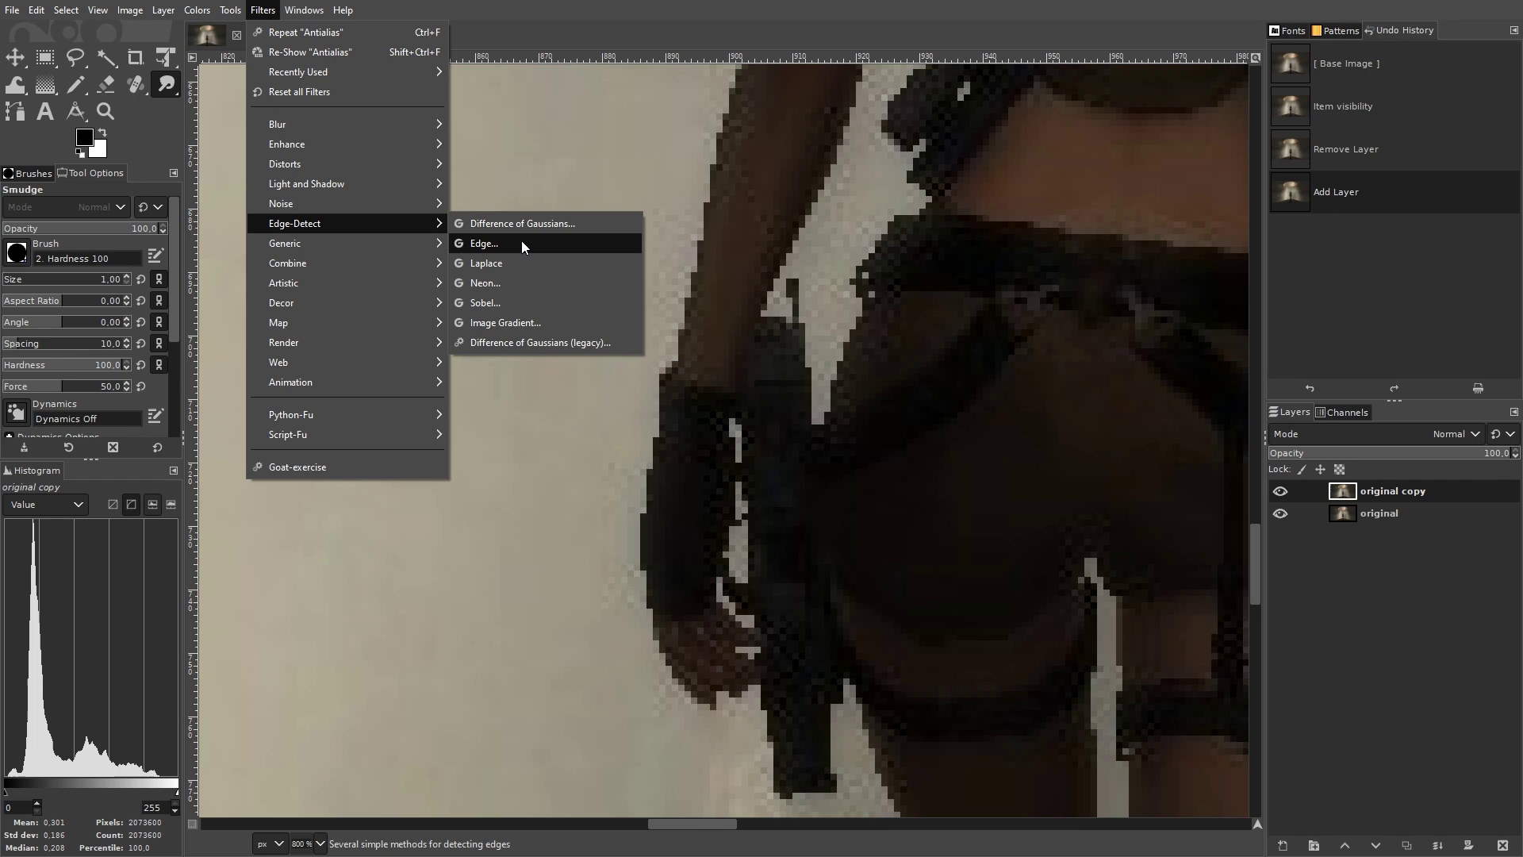
click(522, 244)
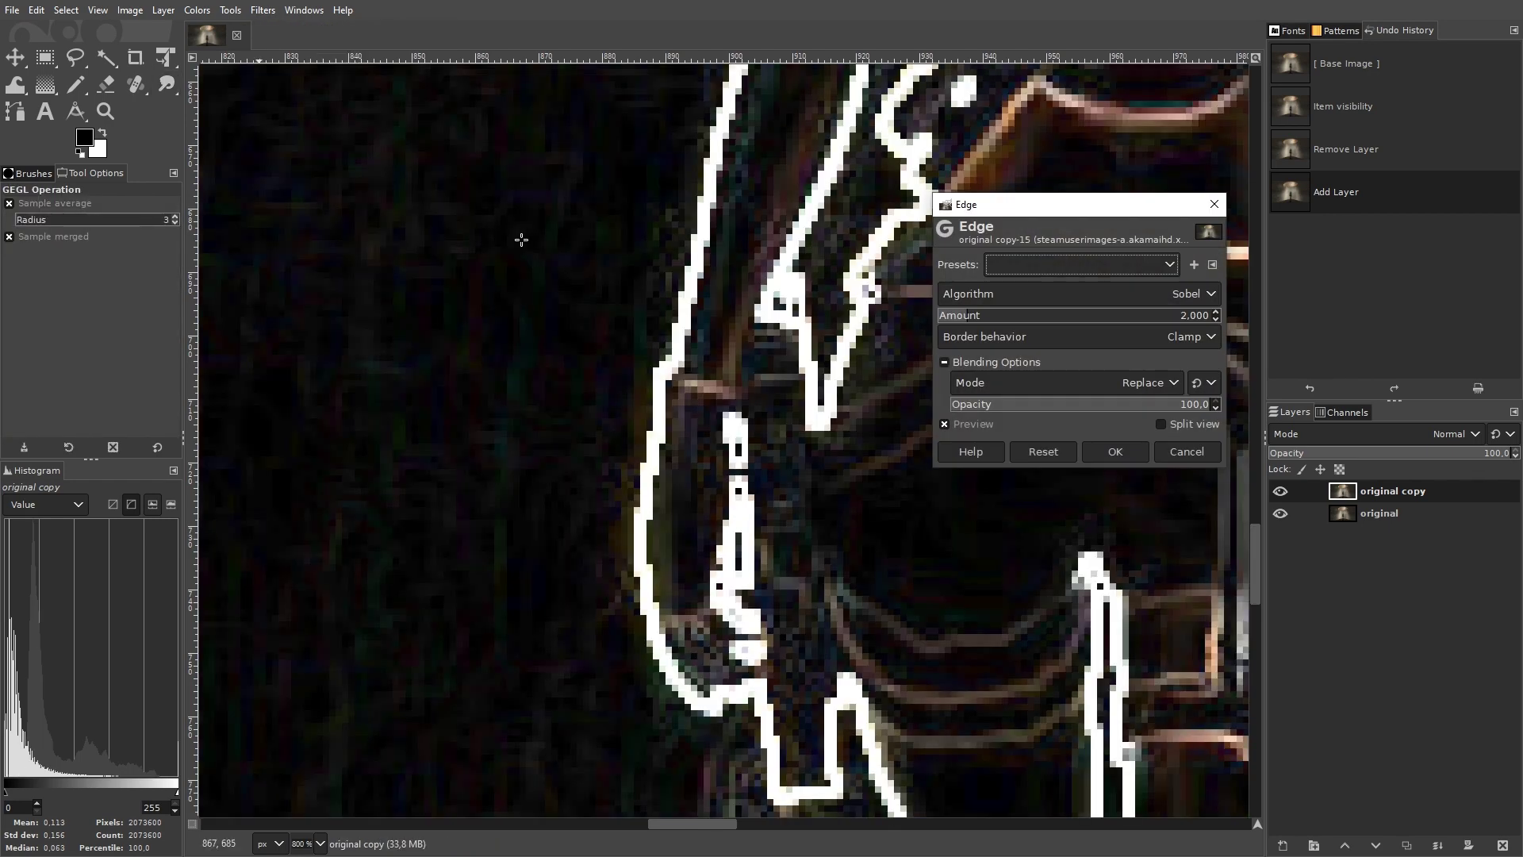
click(1164, 293)
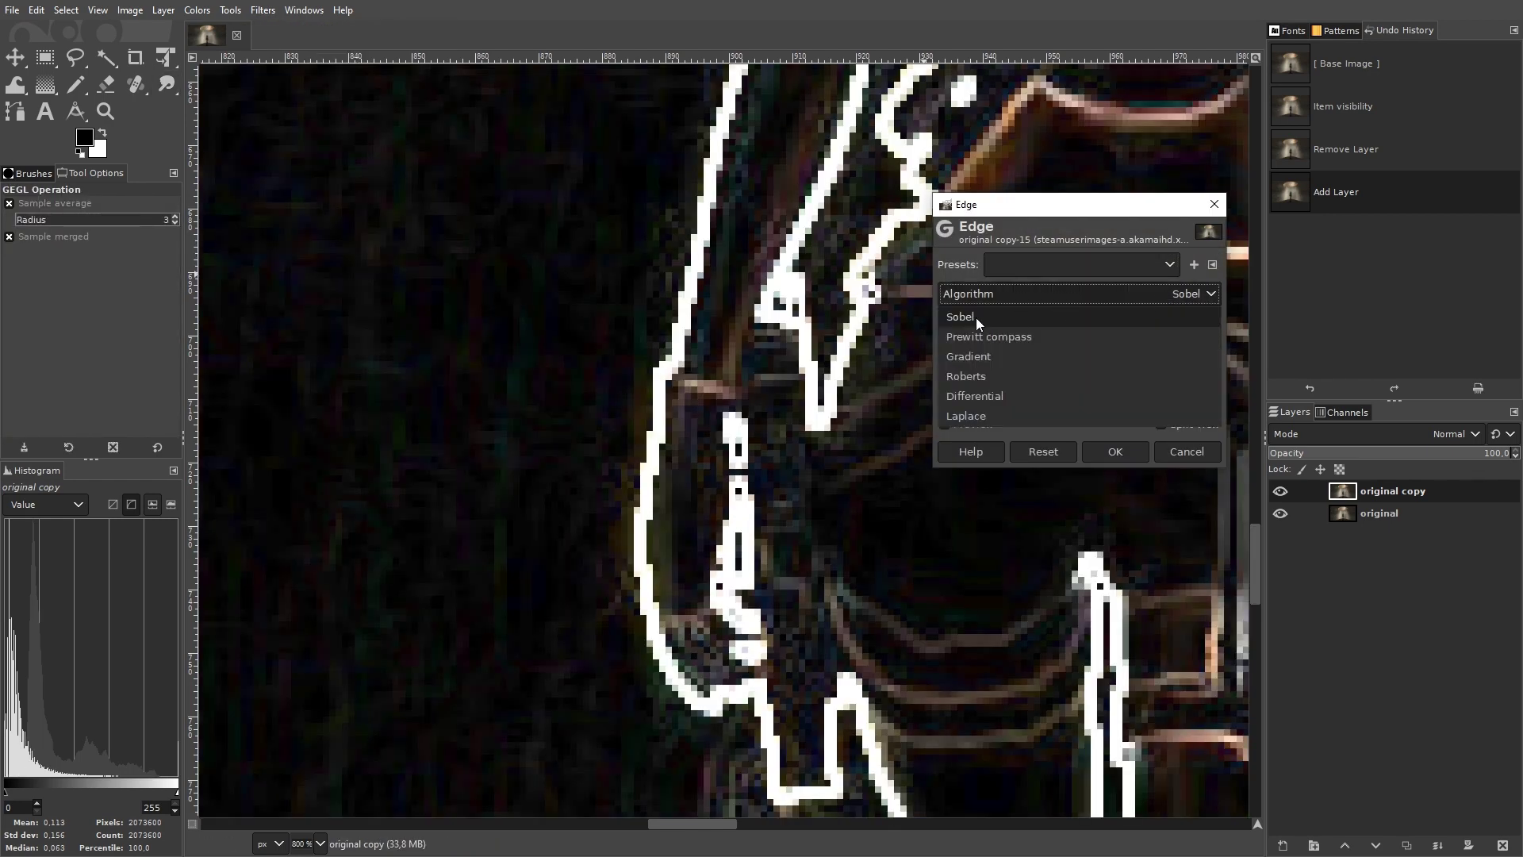
click(996, 318)
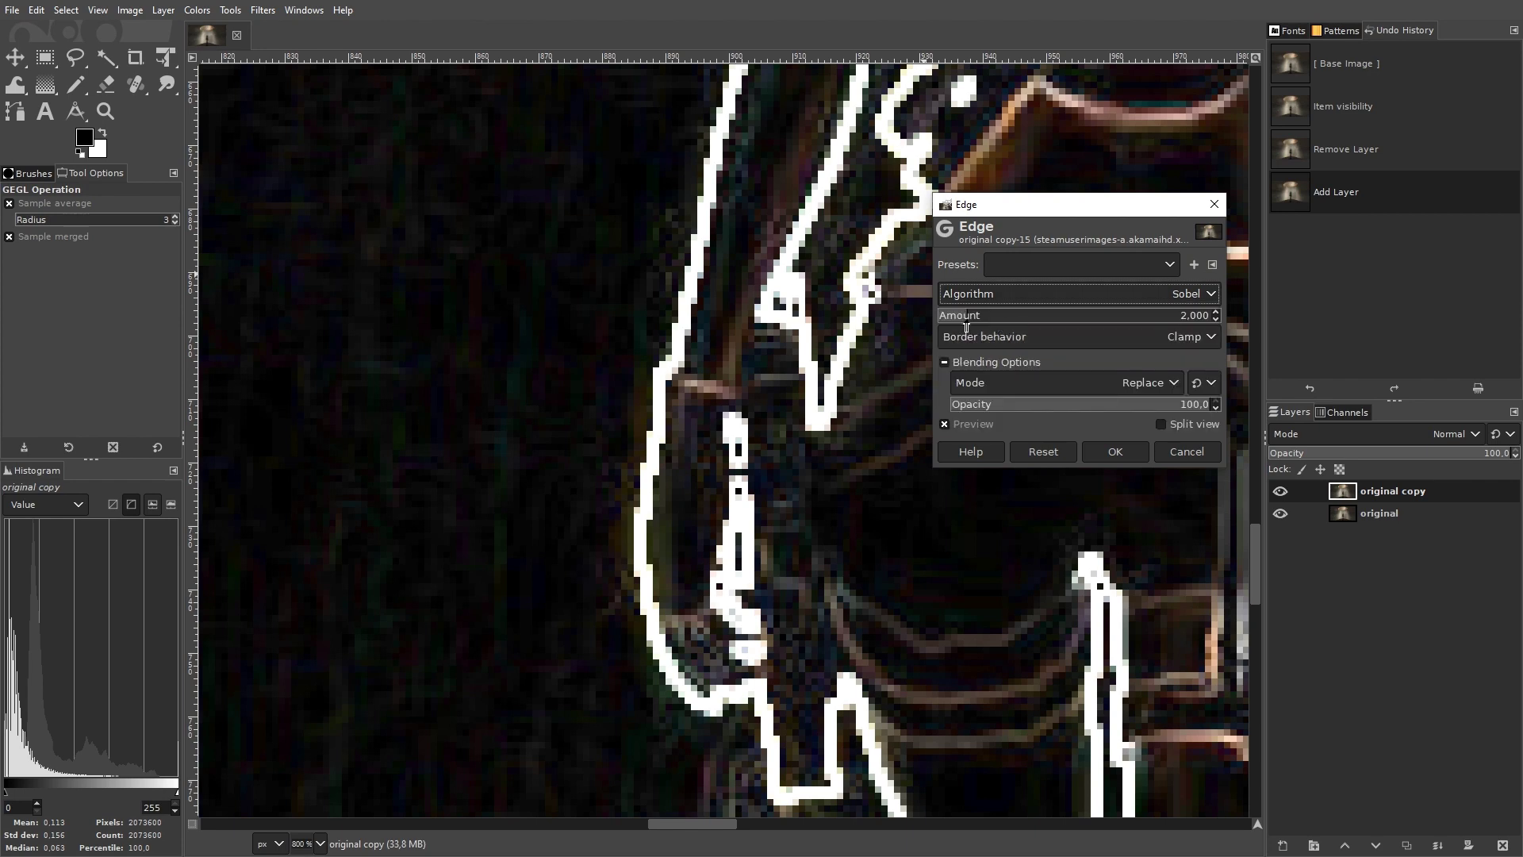
drag(1037, 322, 856, 321)
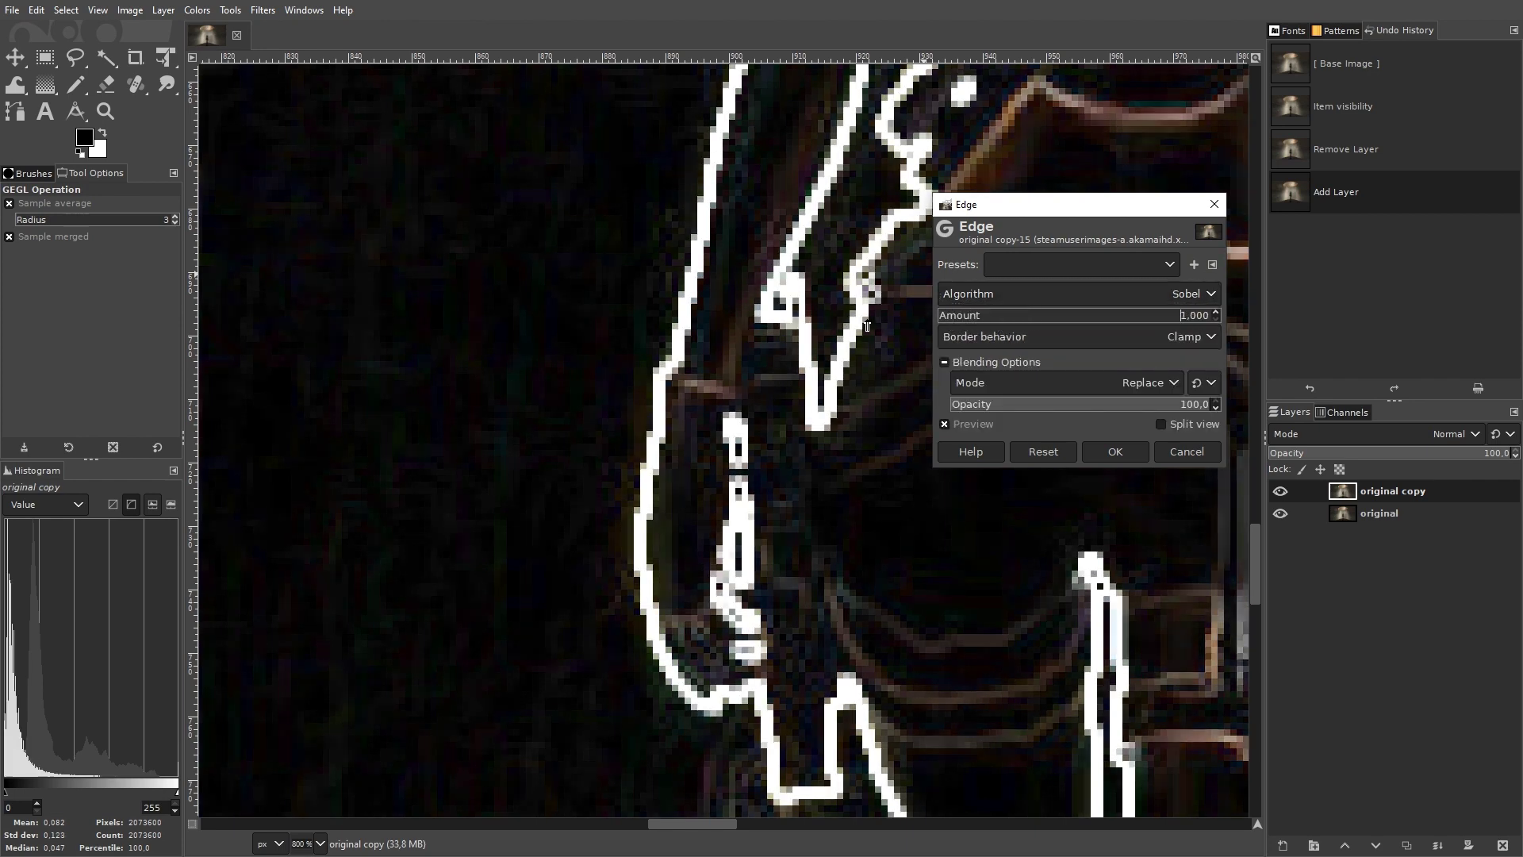
Preview the Laplace and Differential algorithms, then apply the filter with Sobel.
click(1145, 293)
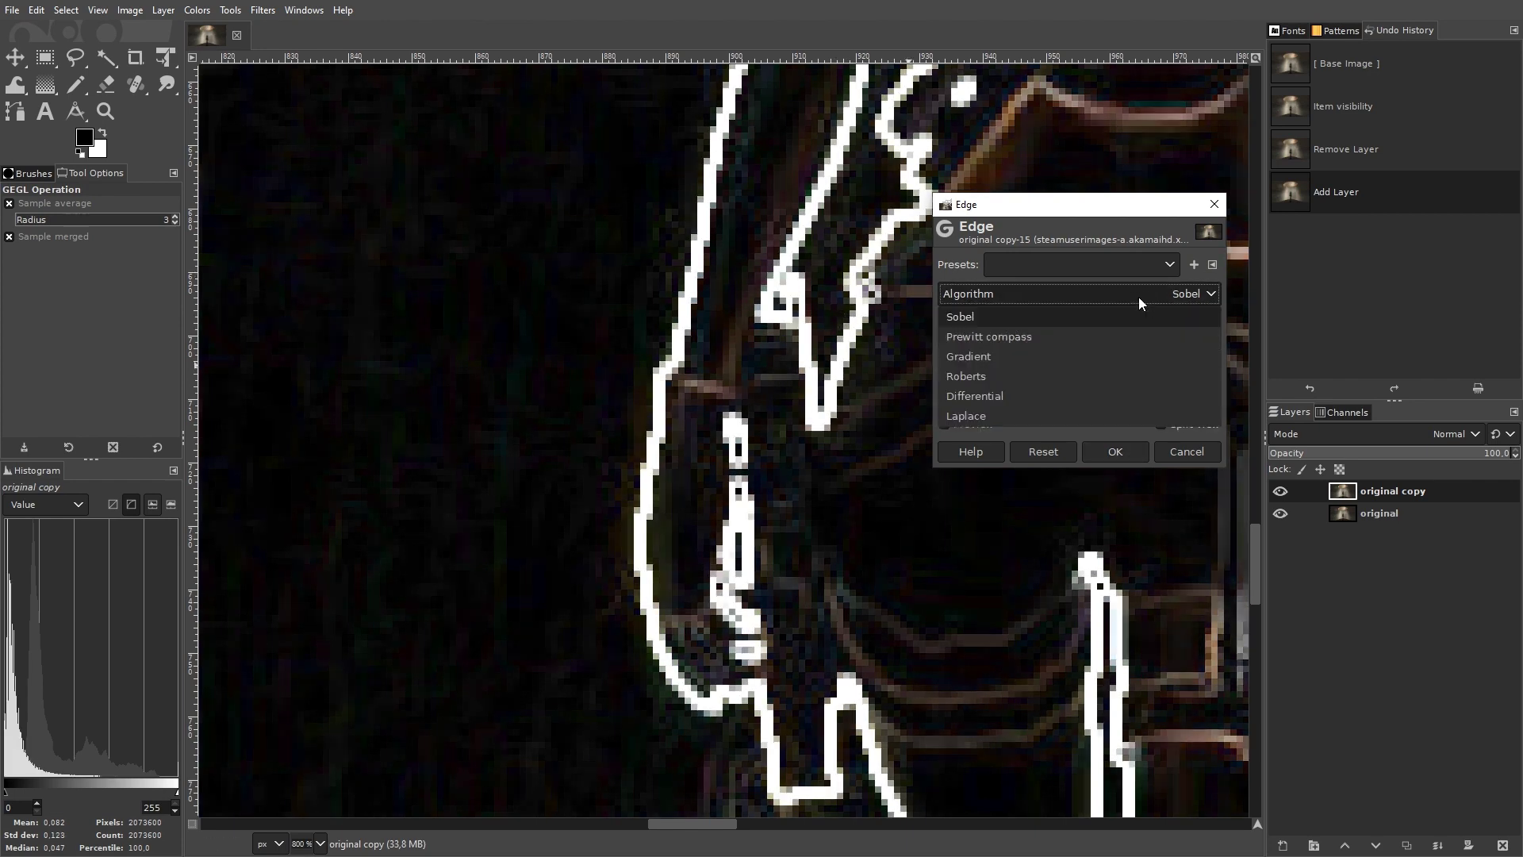
click(989, 416)
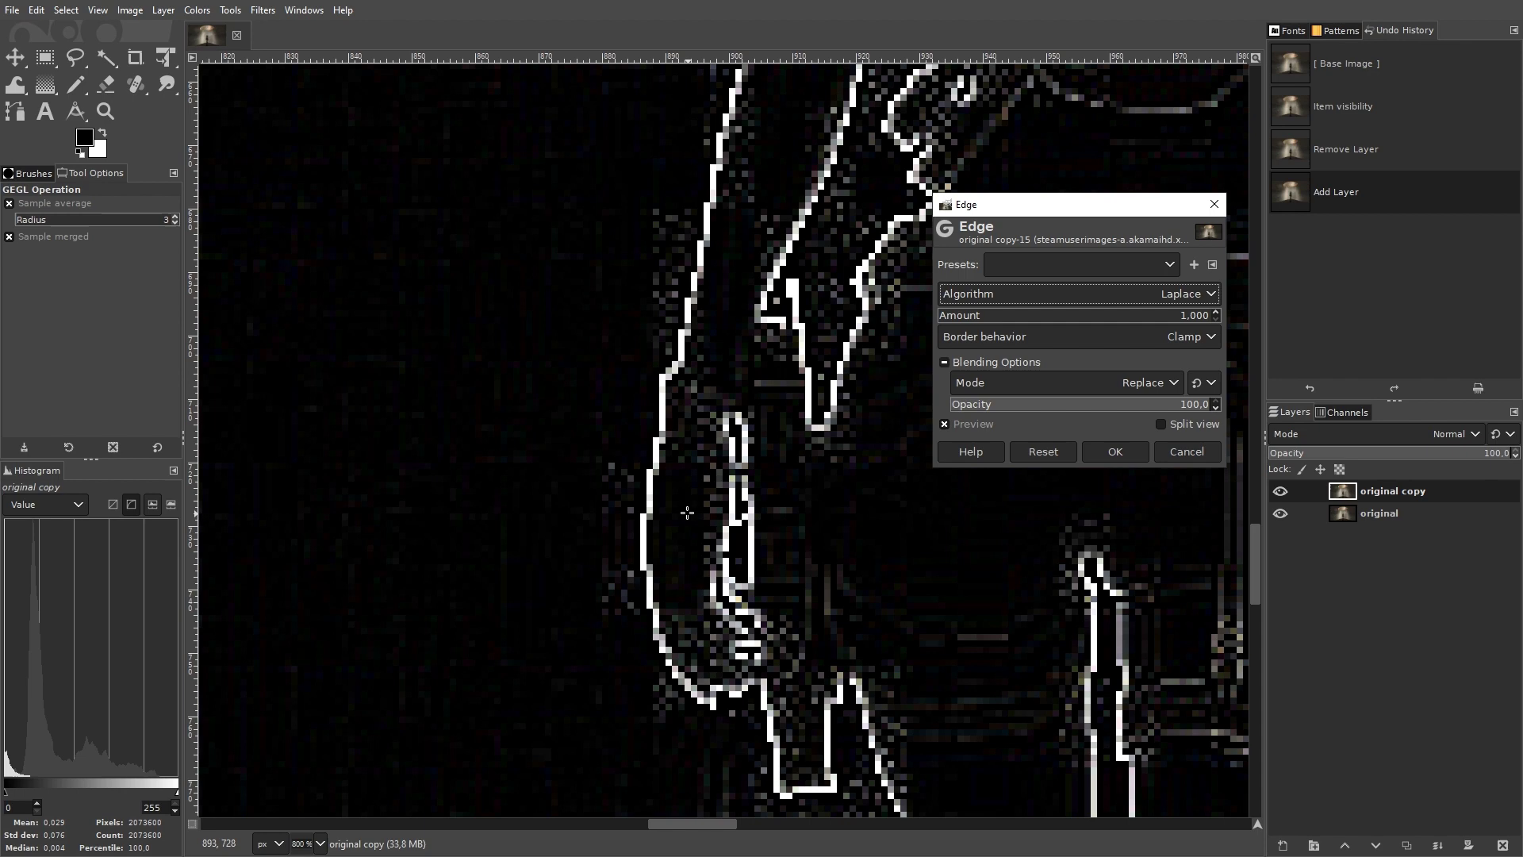
click(1010, 293)
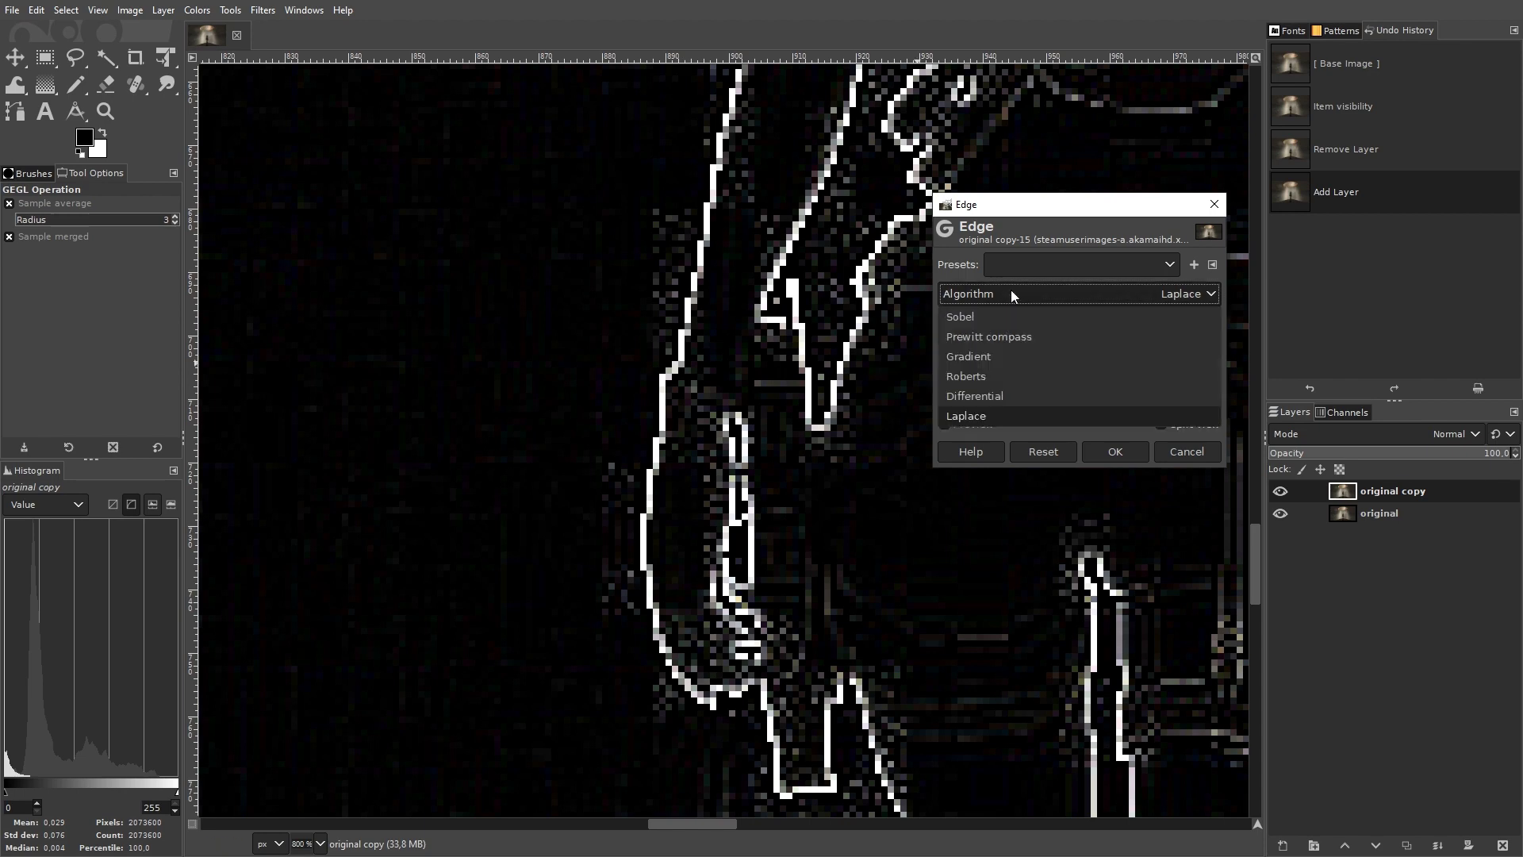
click(975, 396)
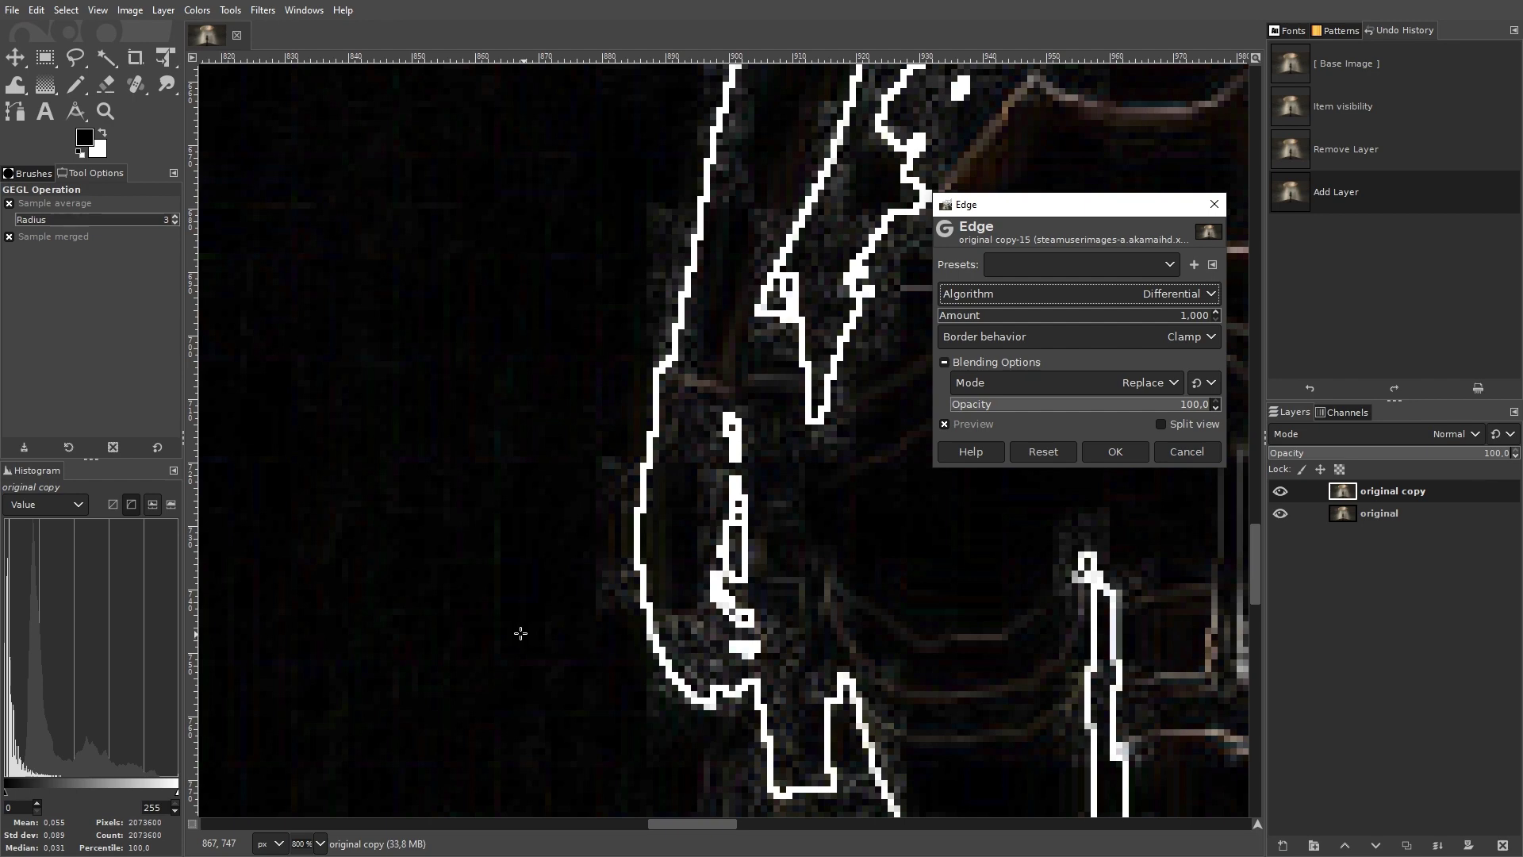
click(1052, 293)
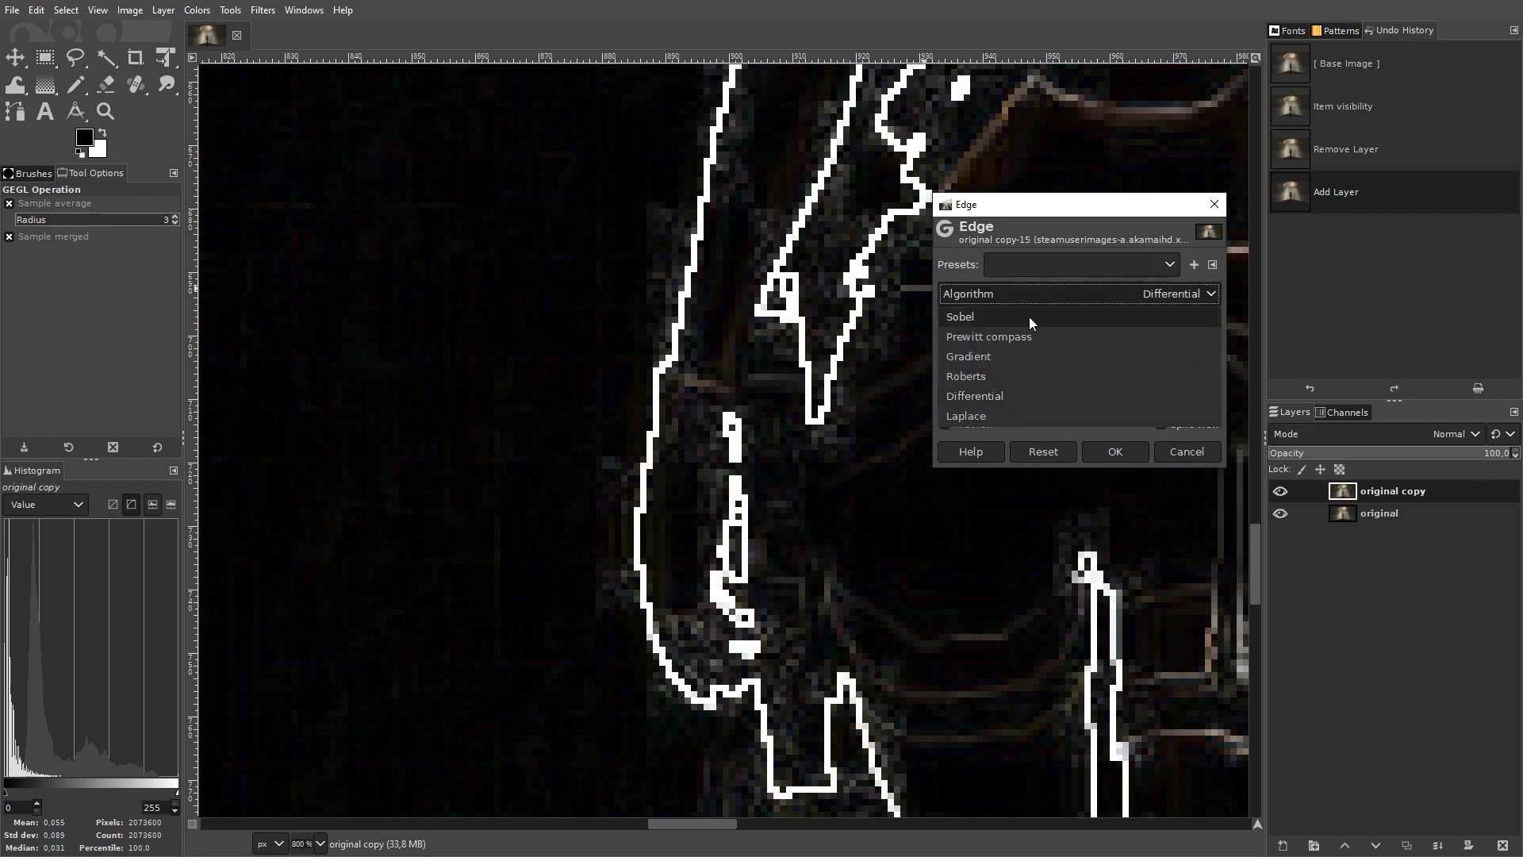
click(1031, 318)
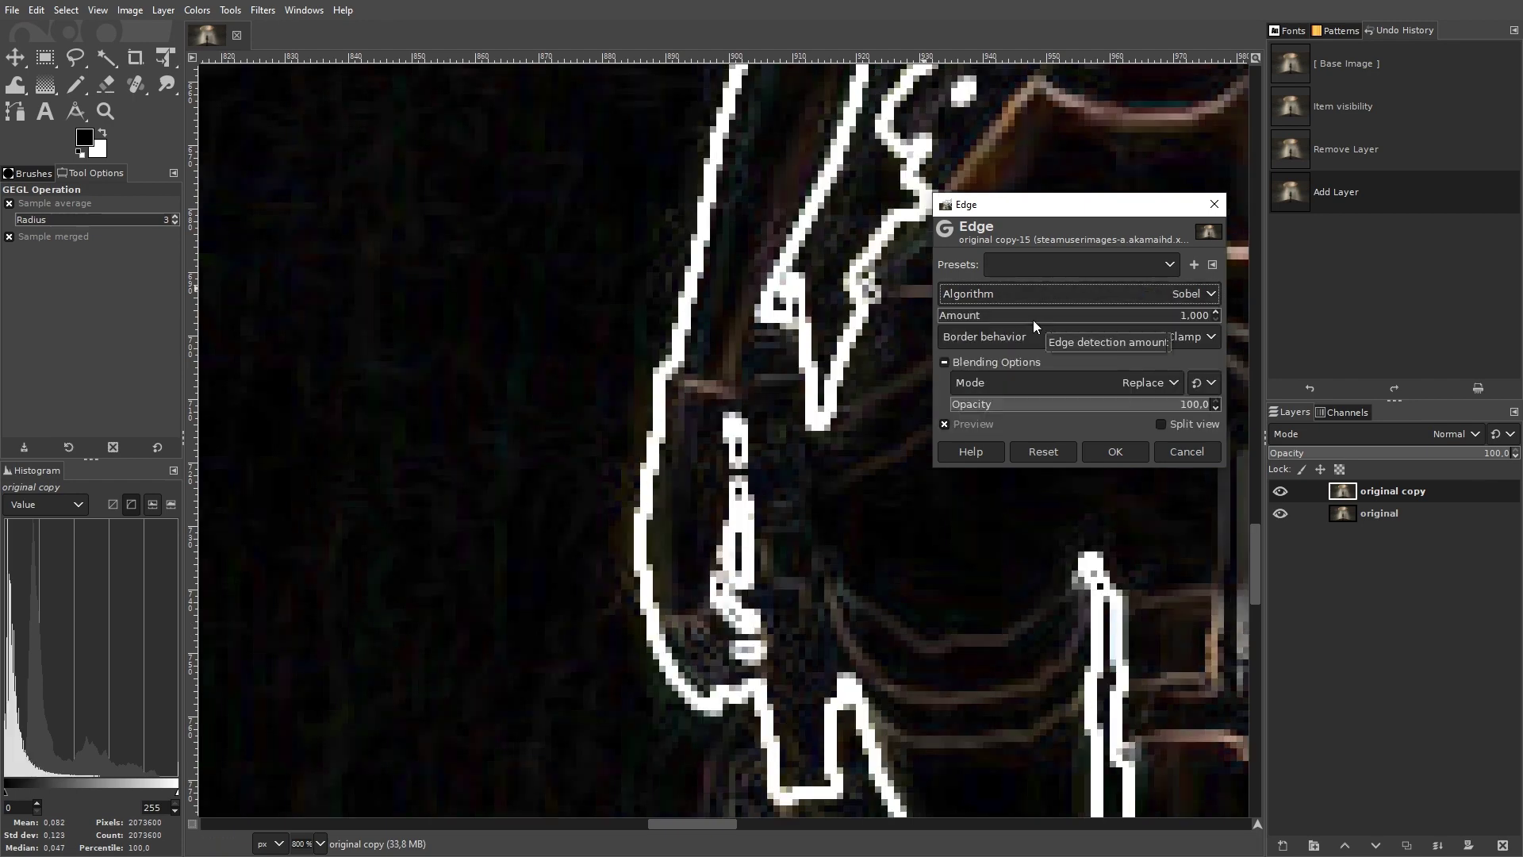
click(1134, 455)
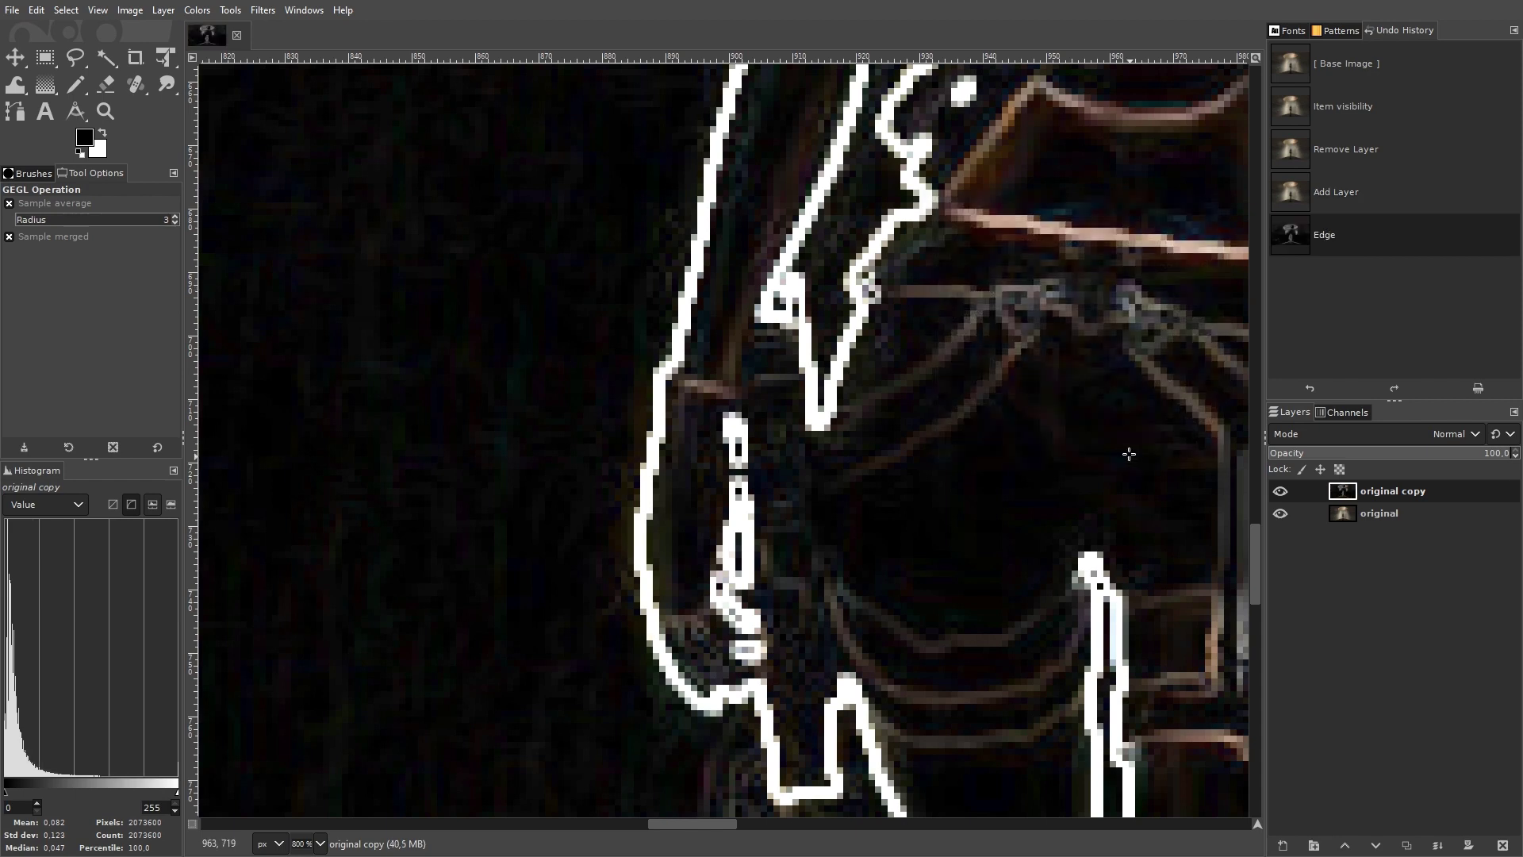
Rename the 'original copy' layer to 'edgies'.
double_click(1394, 492)
text(e)
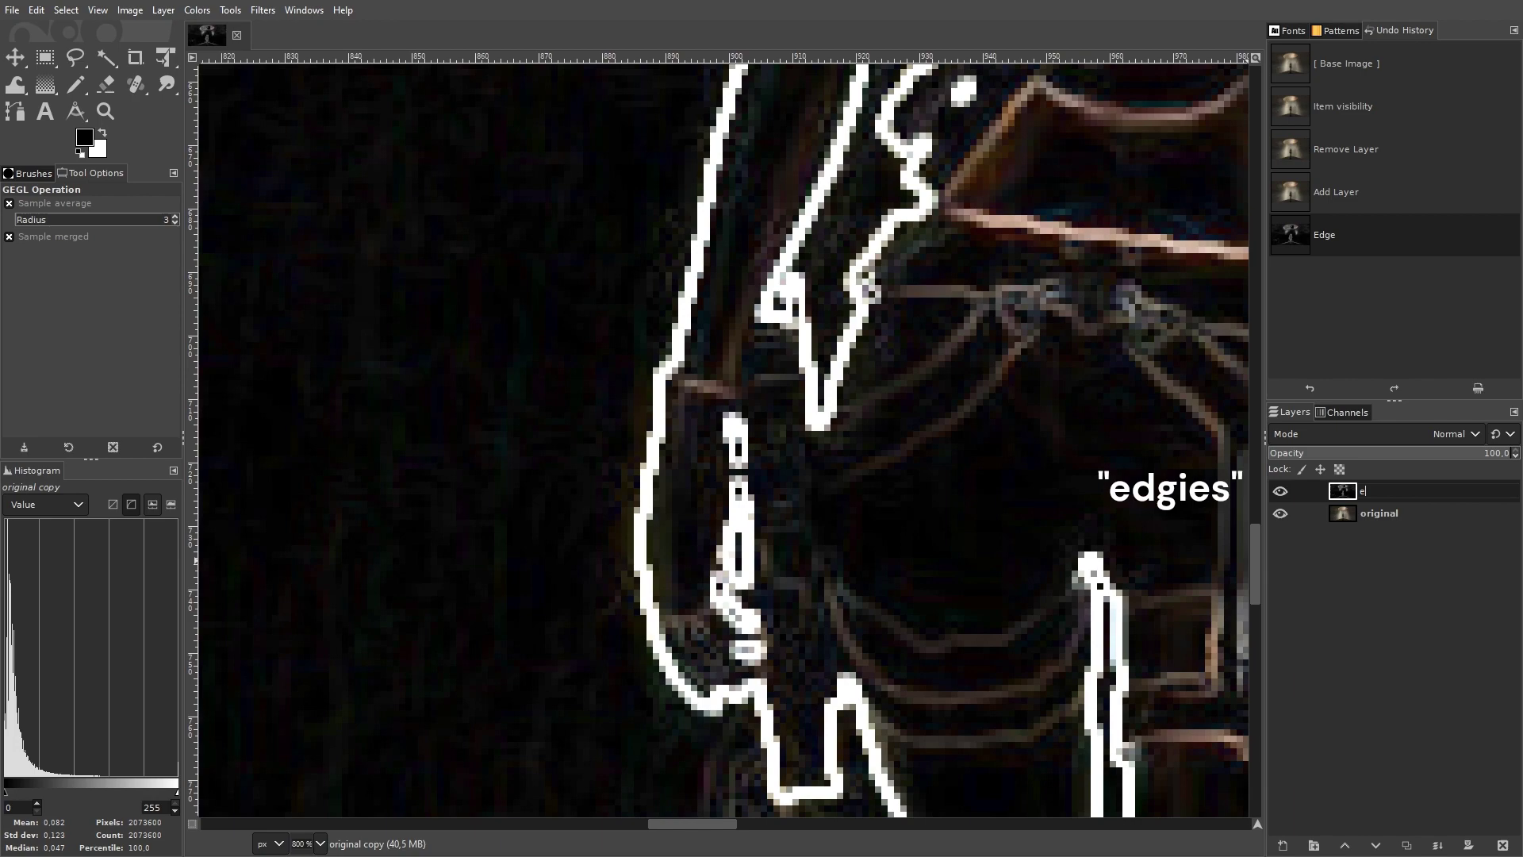
text(dgies)
key(Return)
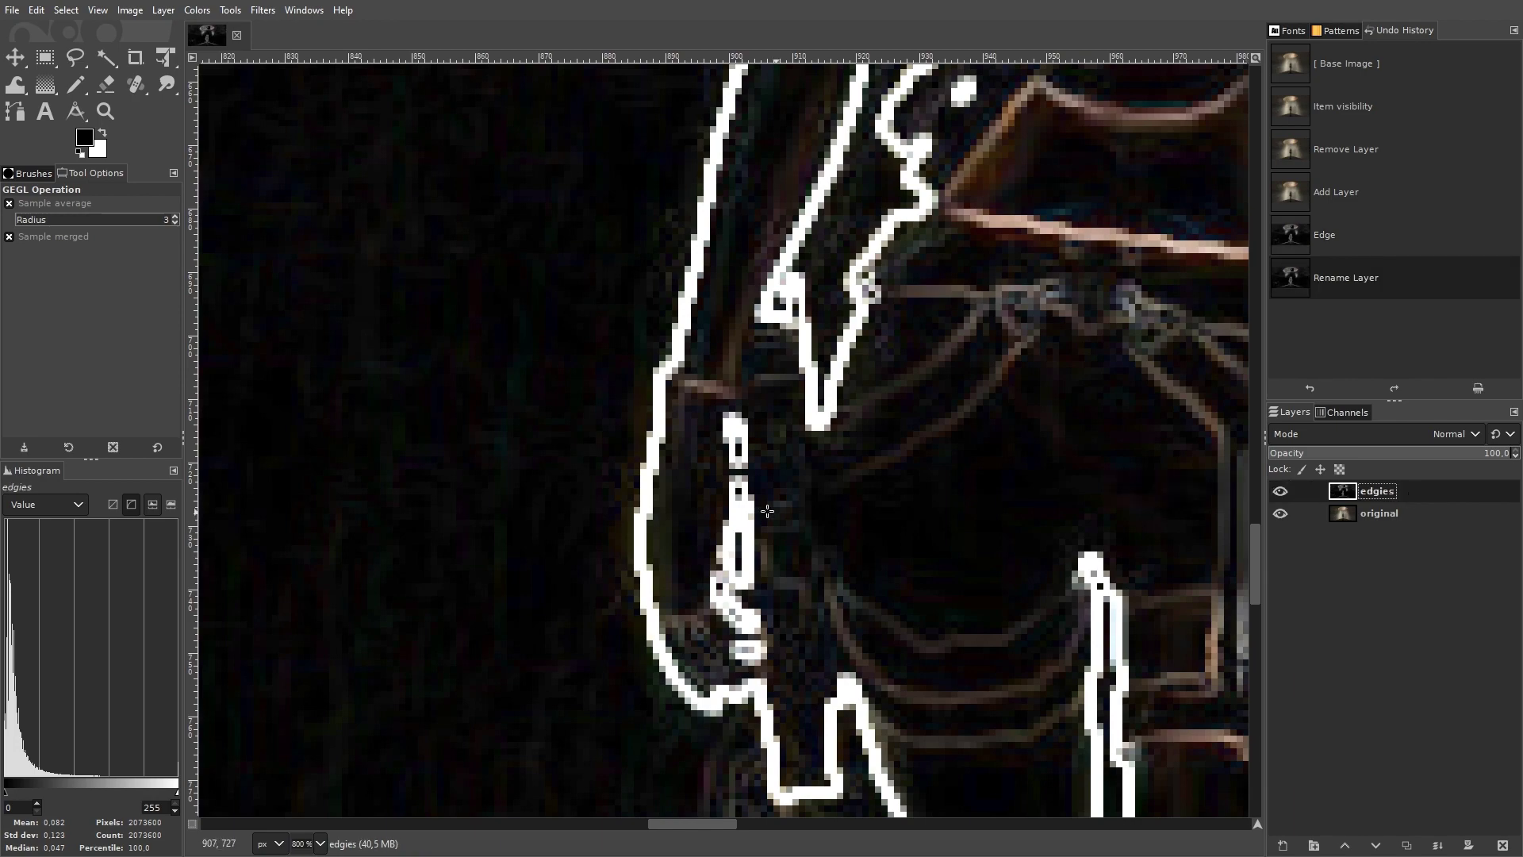
scroll(510, 468, down, 6)
scroll(527, 493, up, 1)
scroll(528, 537, up, 1)
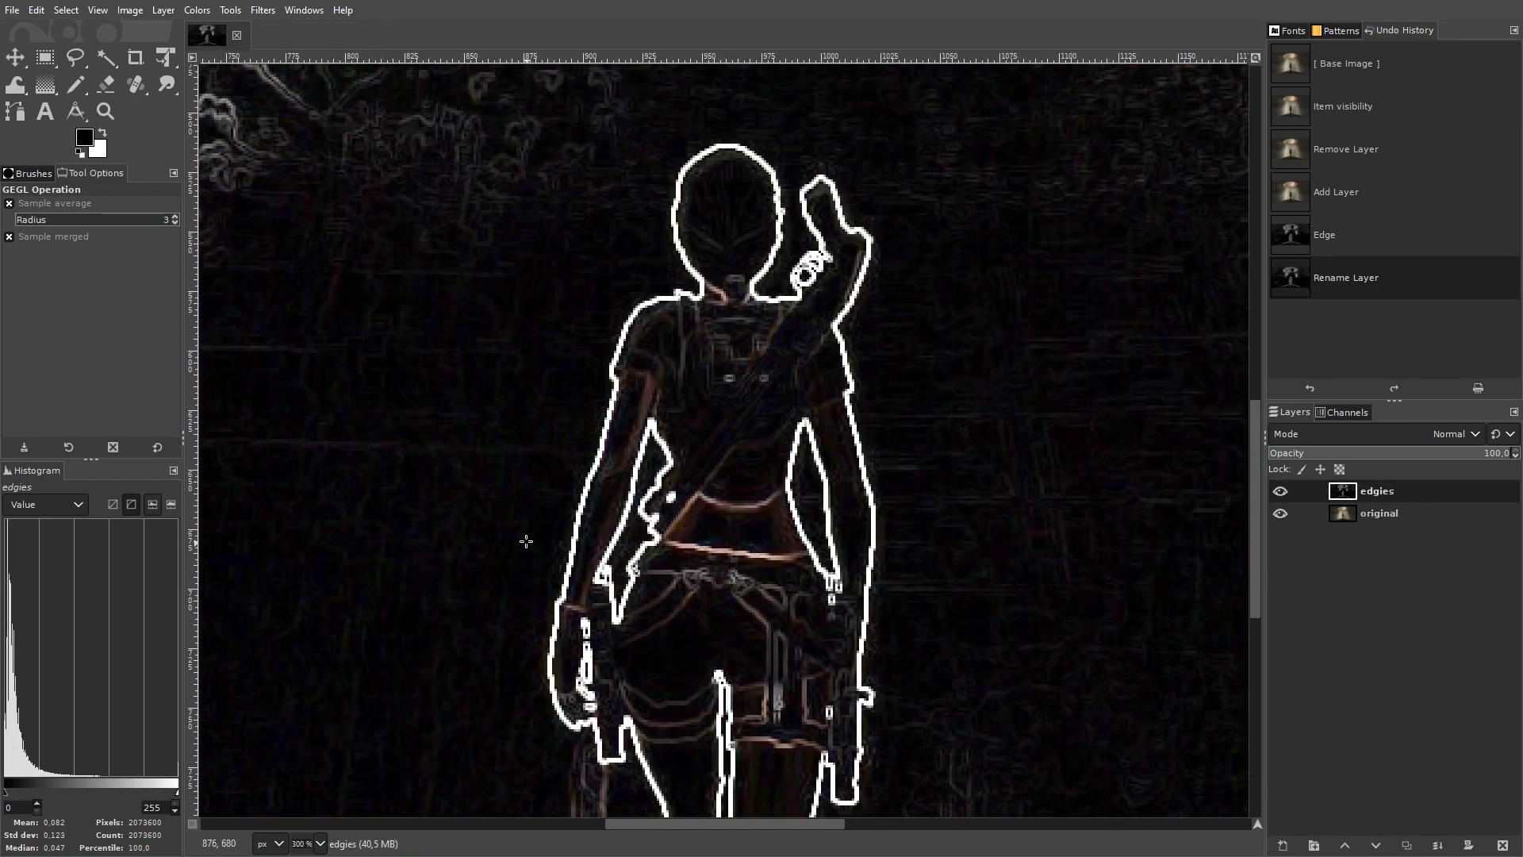
click(272, 13)
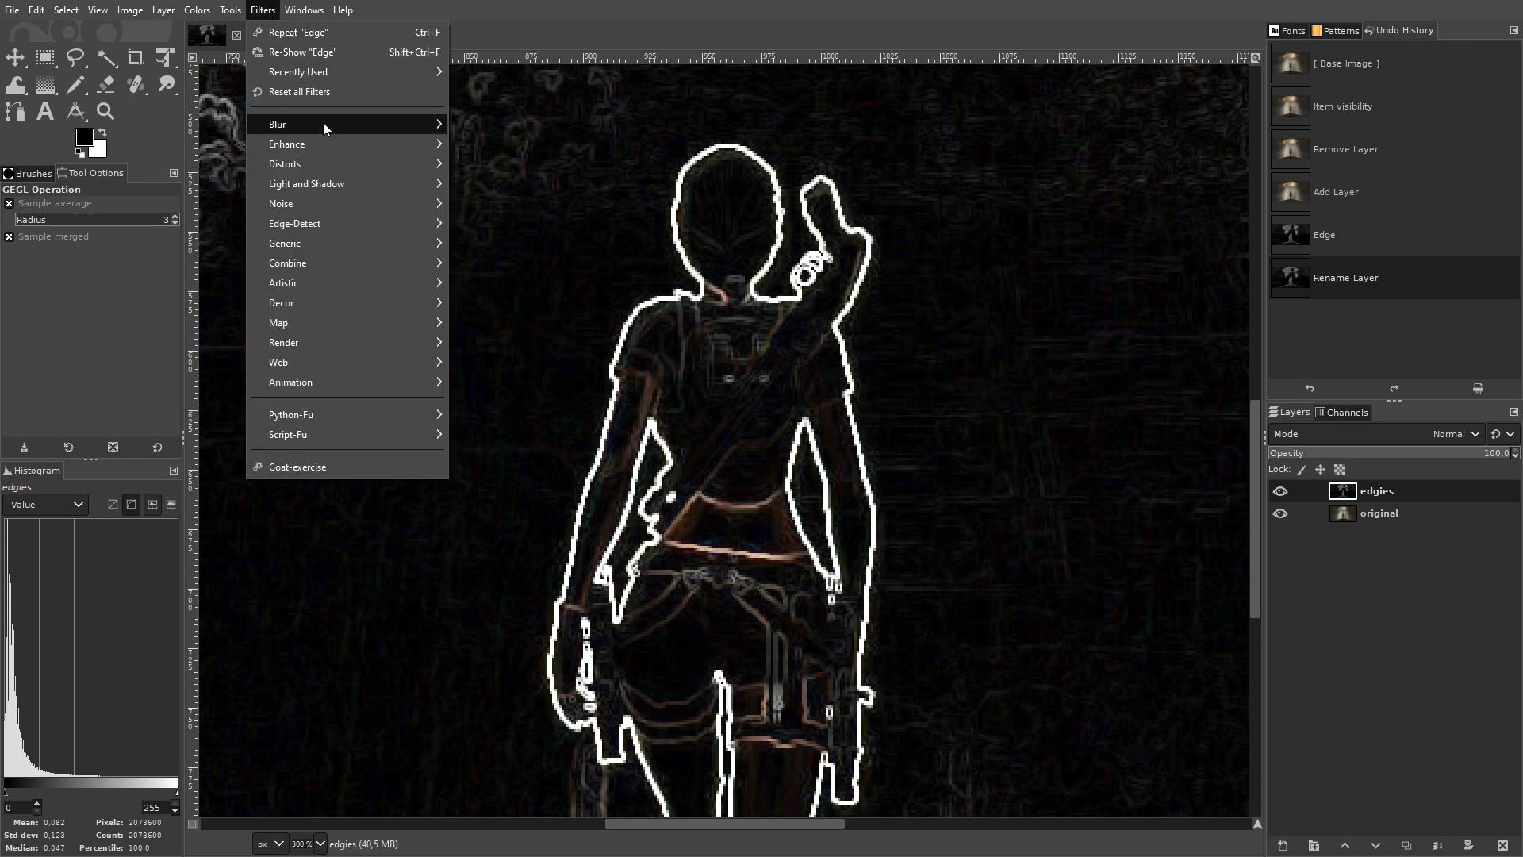
Blur the edgies layer with a Gaussian blur of size 1.00.
click(527, 142)
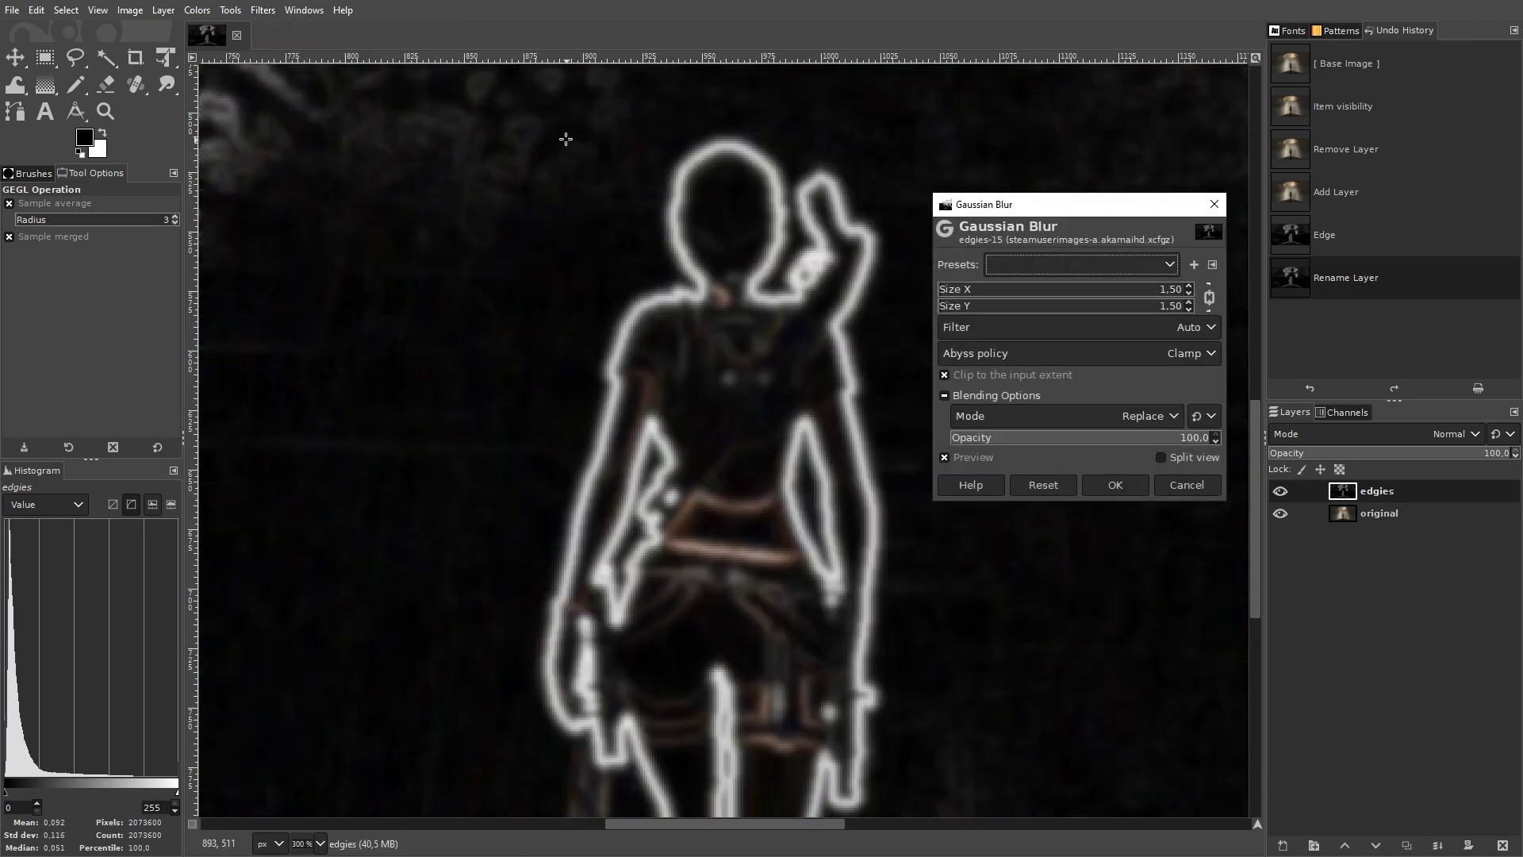
click(951, 289)
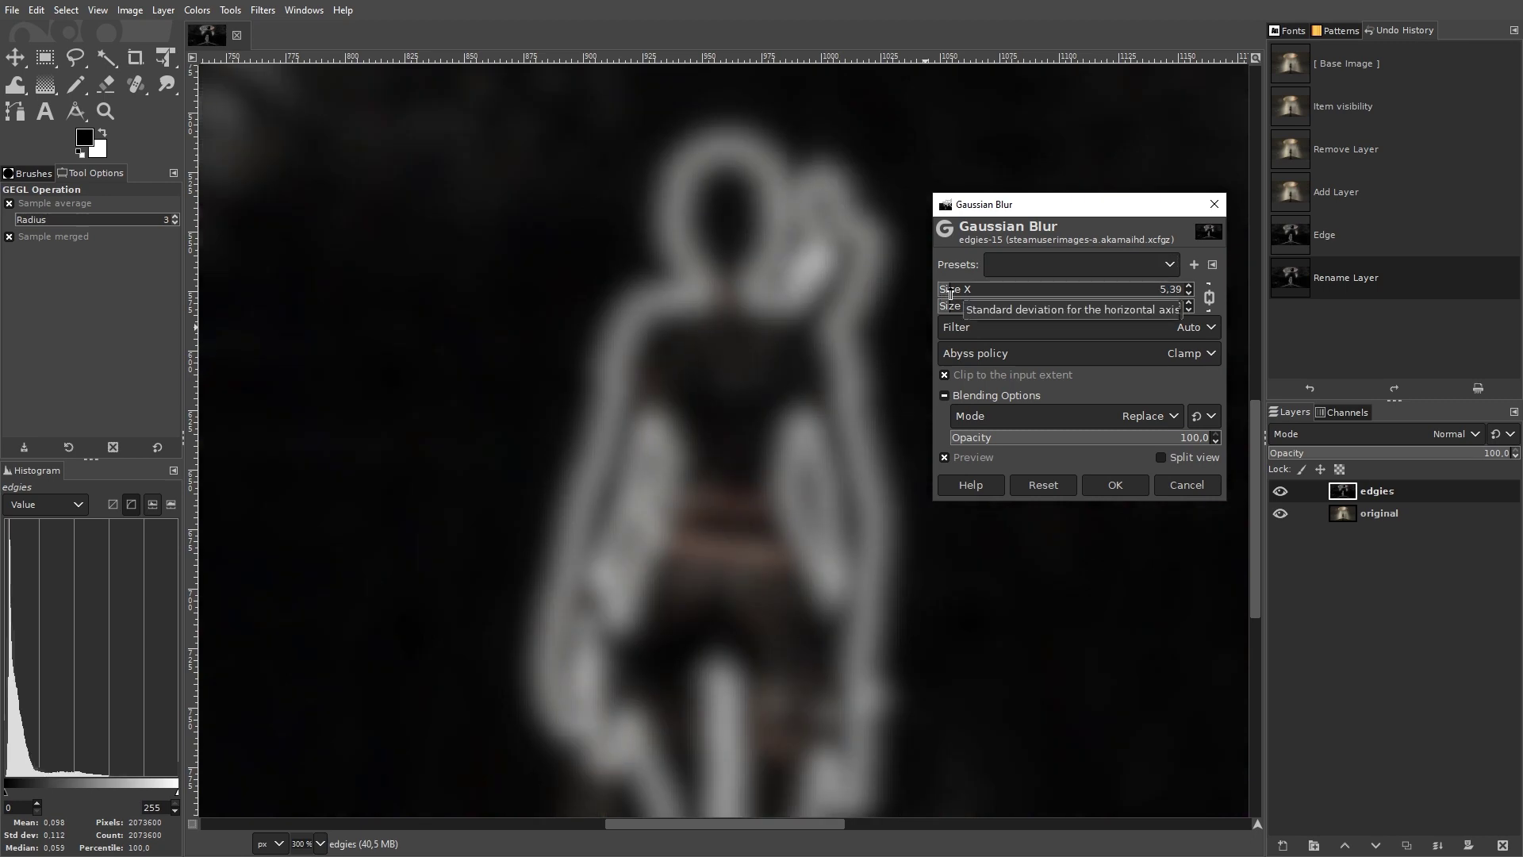
click(950, 294)
text(1)
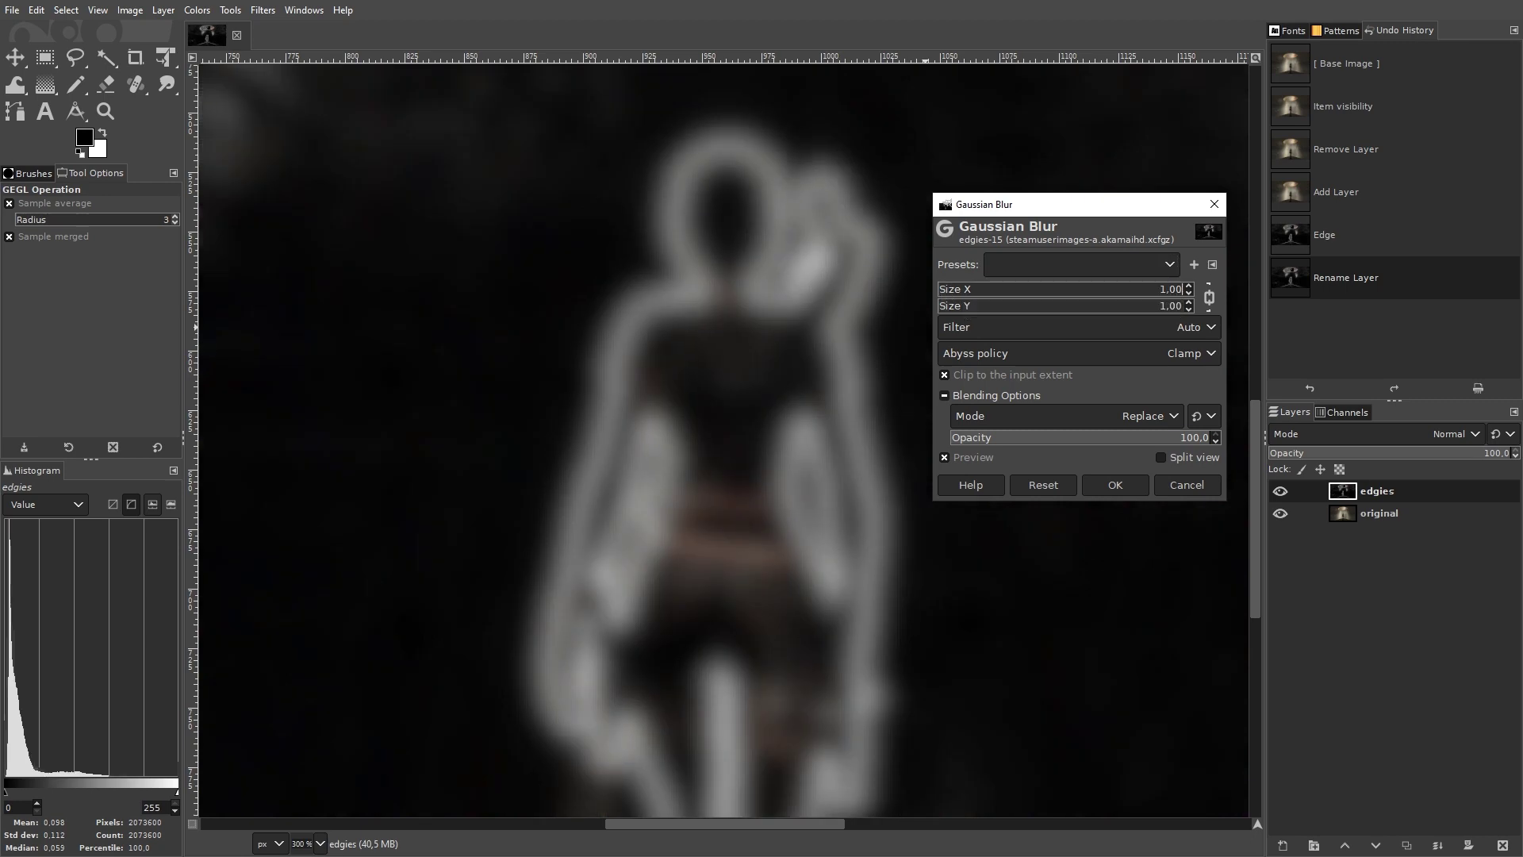
key(Return)
click(1115, 484)
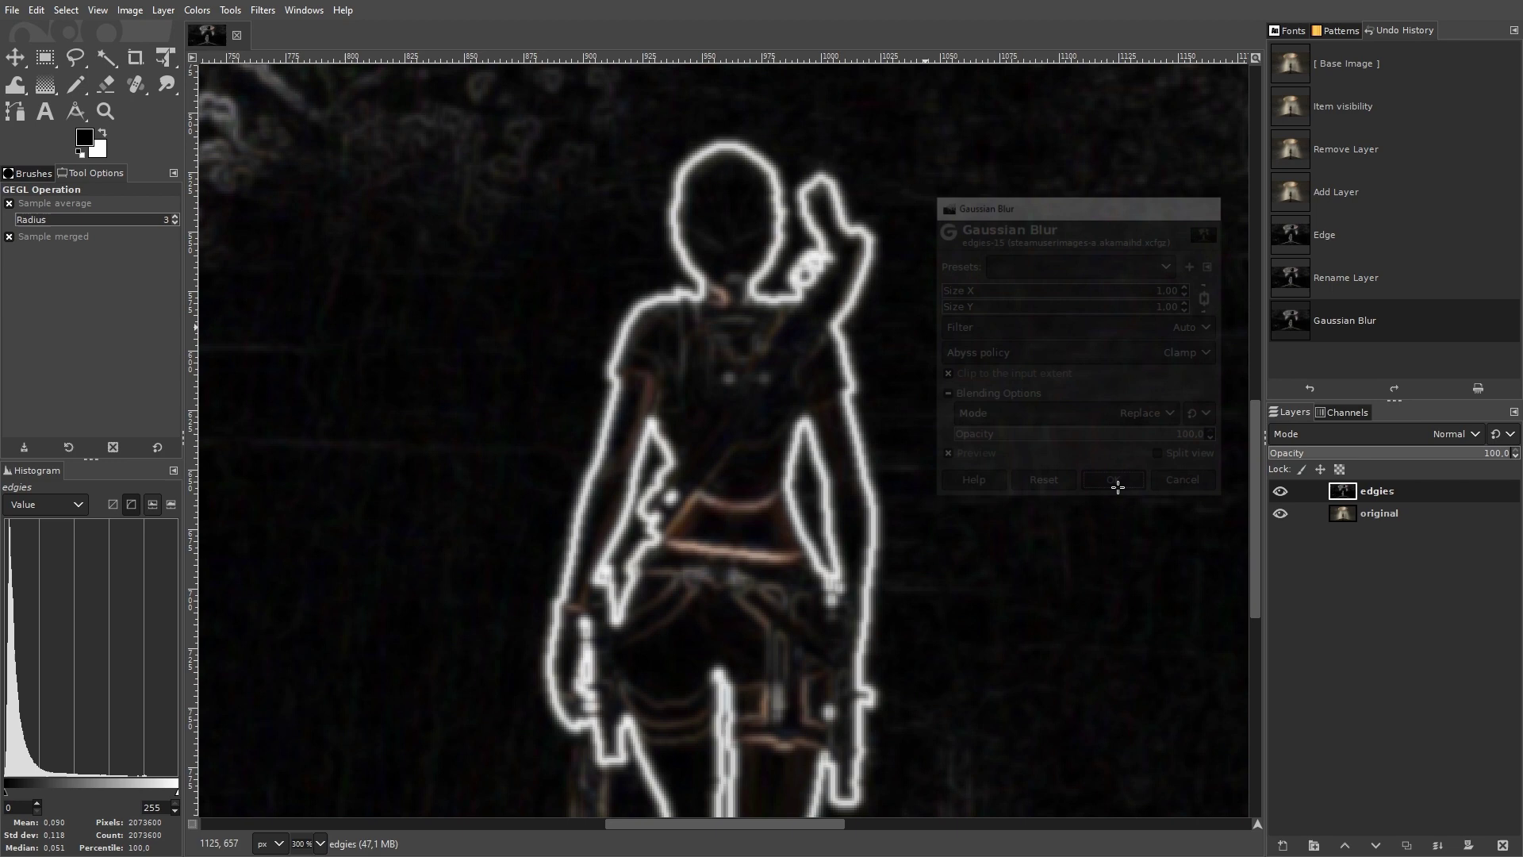
Hide and reshow edgies to compare with the jagged original, then bring up Colors.
click(1281, 490)
scroll(733, 688, up, 1)
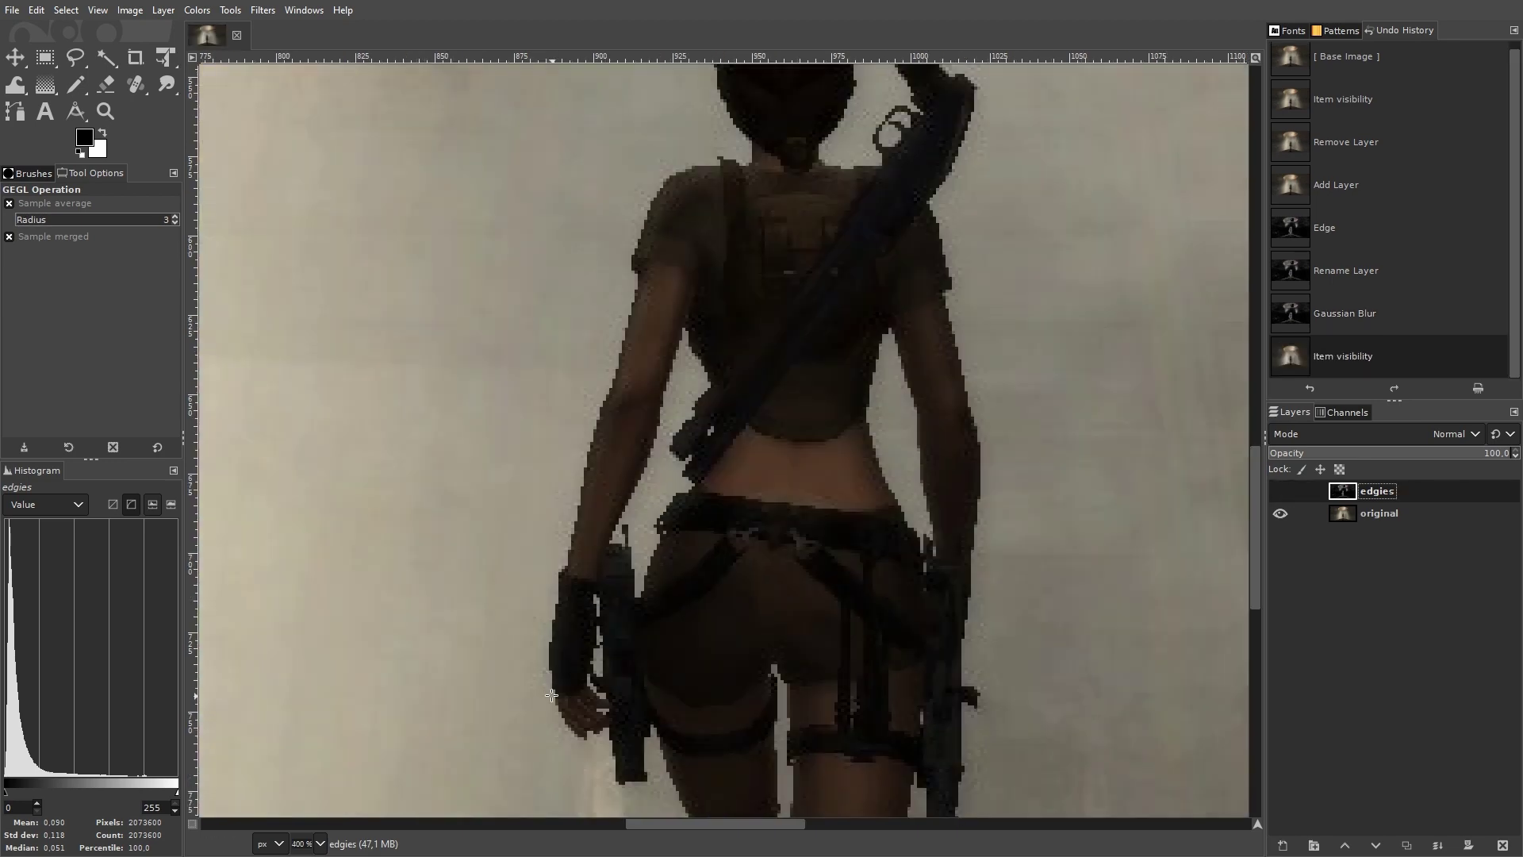
scroll(643, 571, up, 2)
scroll(568, 475, up, 2)
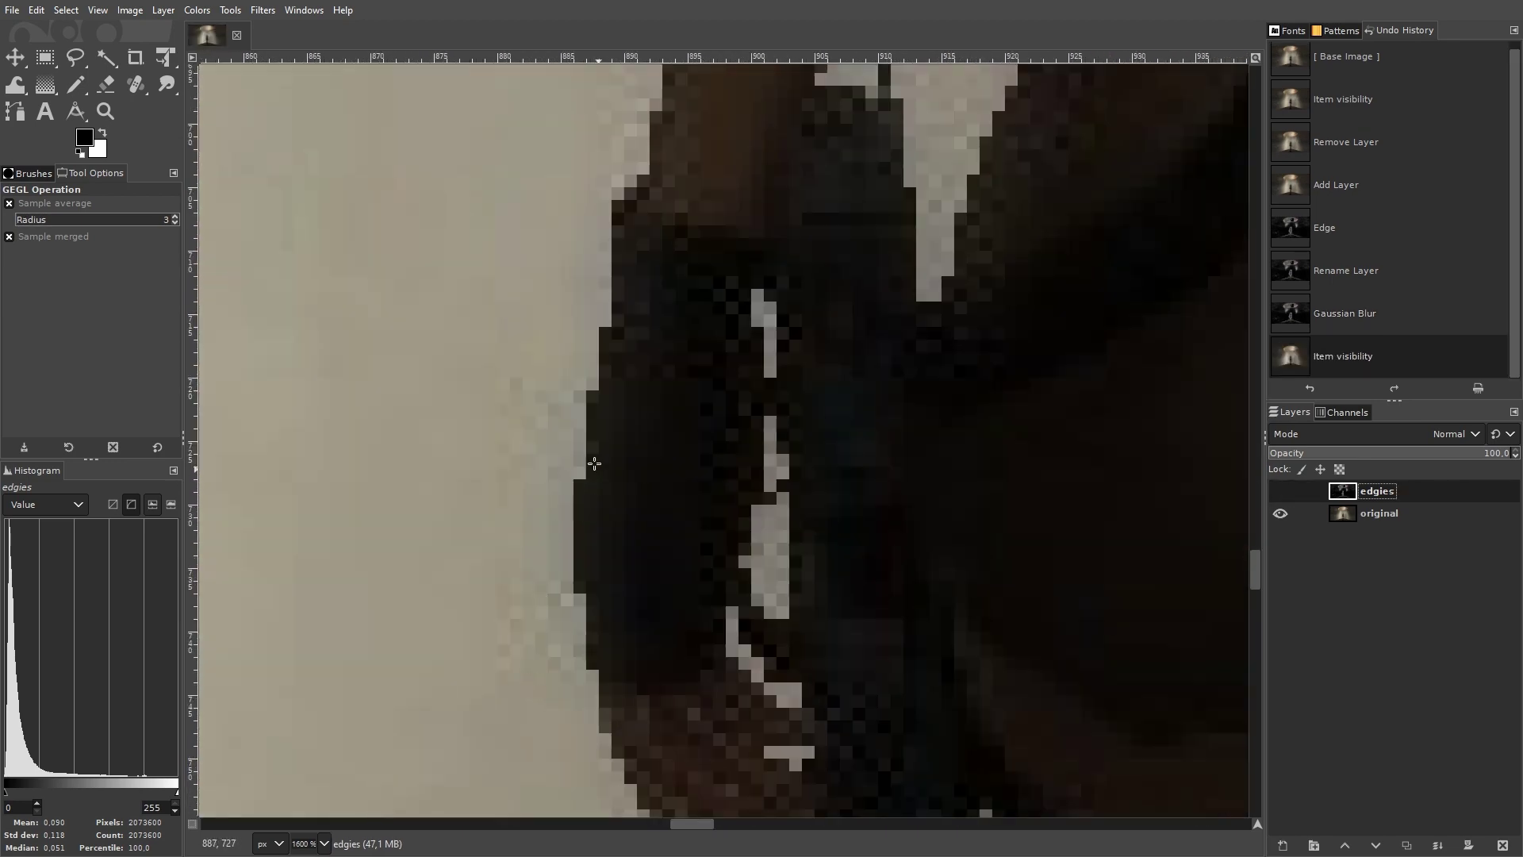
click(1280, 491)
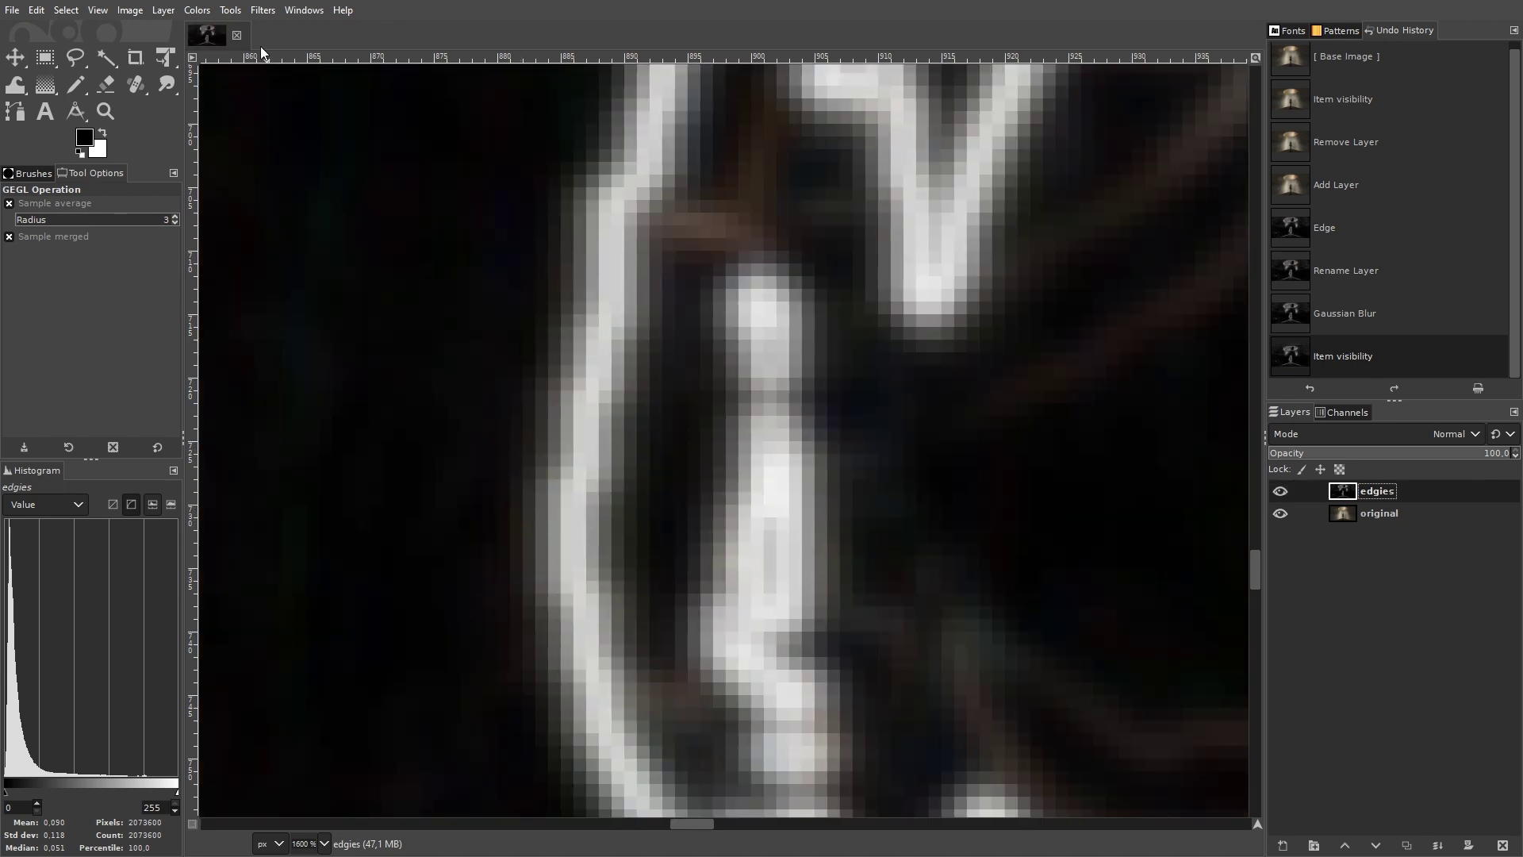
click(262, 10)
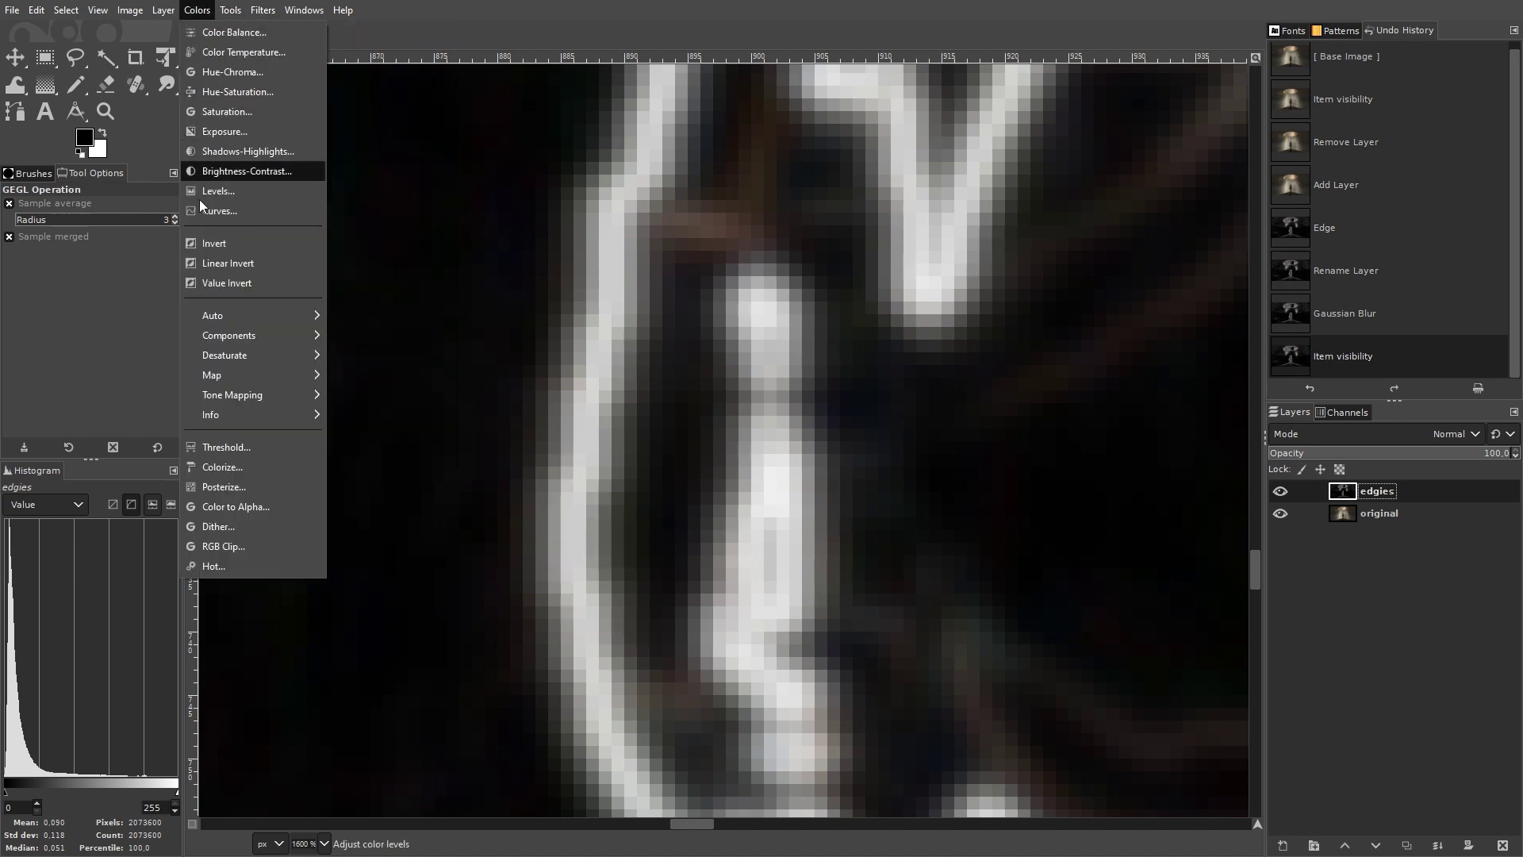
Try Curves on edgies to crush the darks and whiten the outlines, then cancel.
click(213, 213)
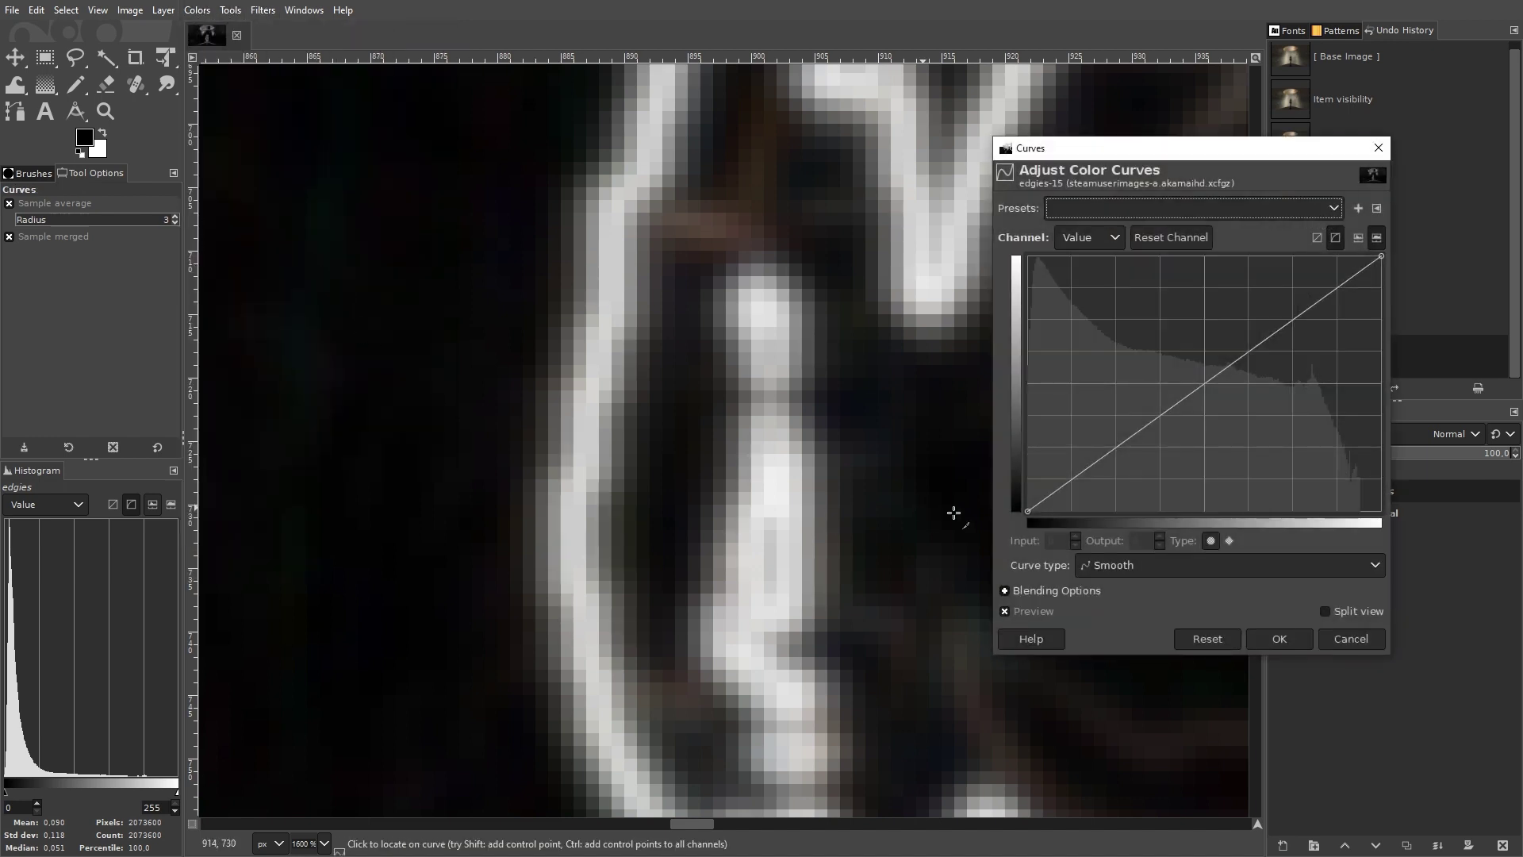
drag(1027, 521, 1229, 538)
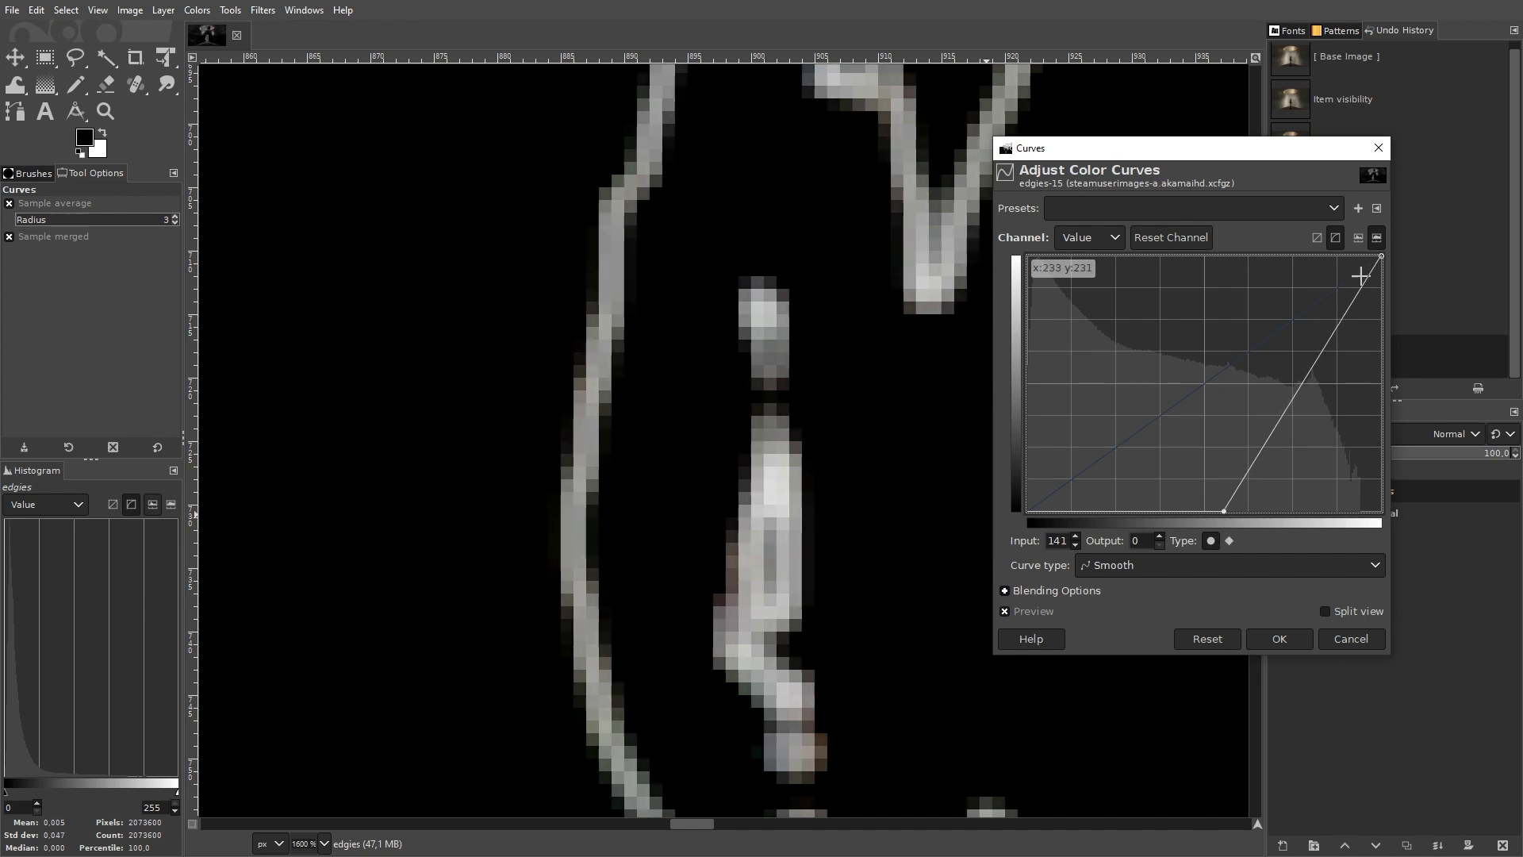
drag(1380, 258, 1330, 254)
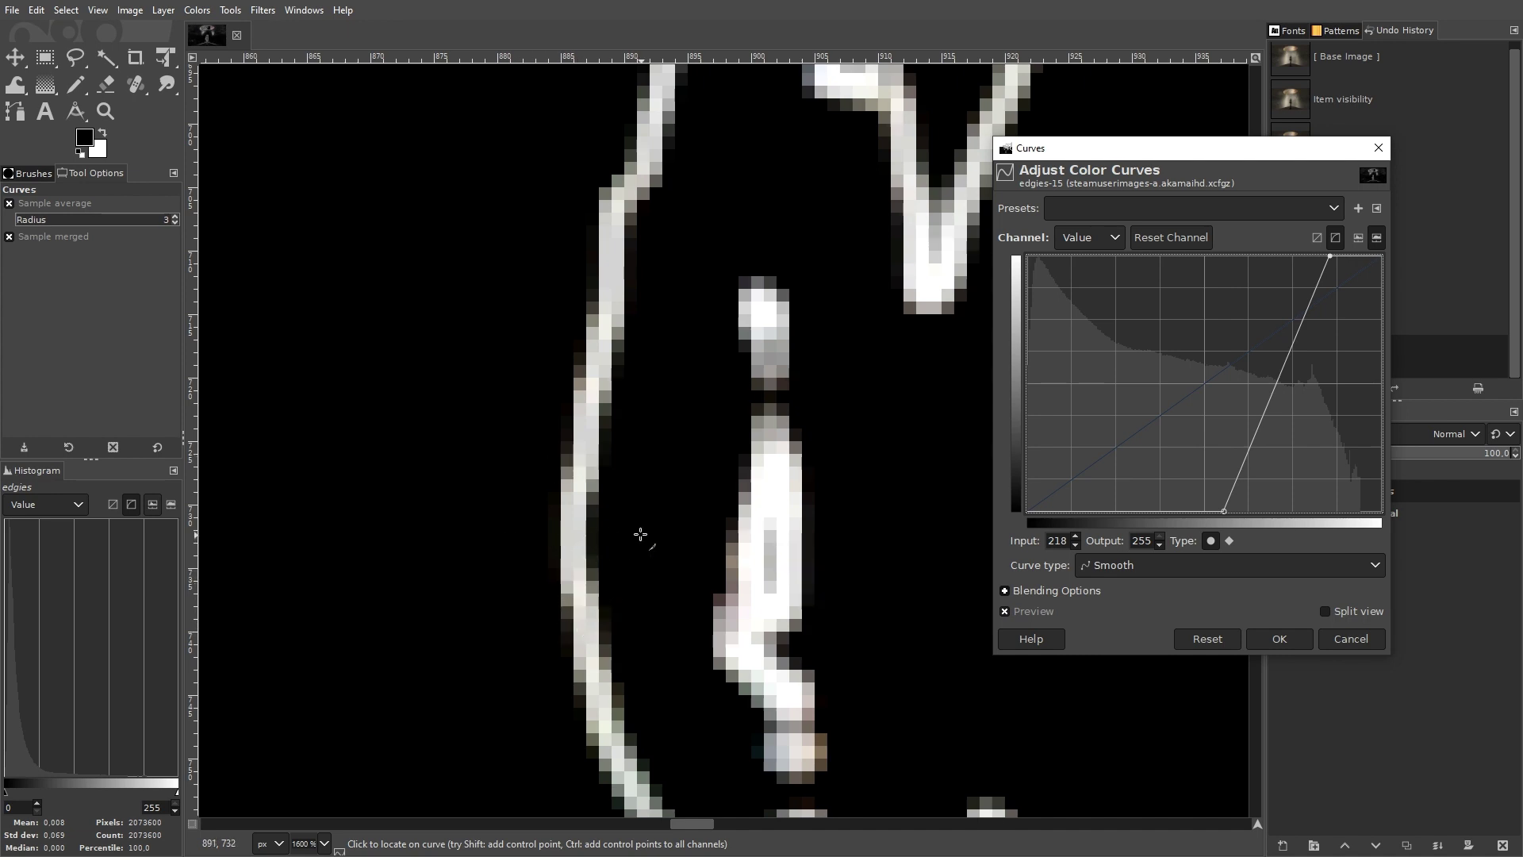
click(1350, 639)
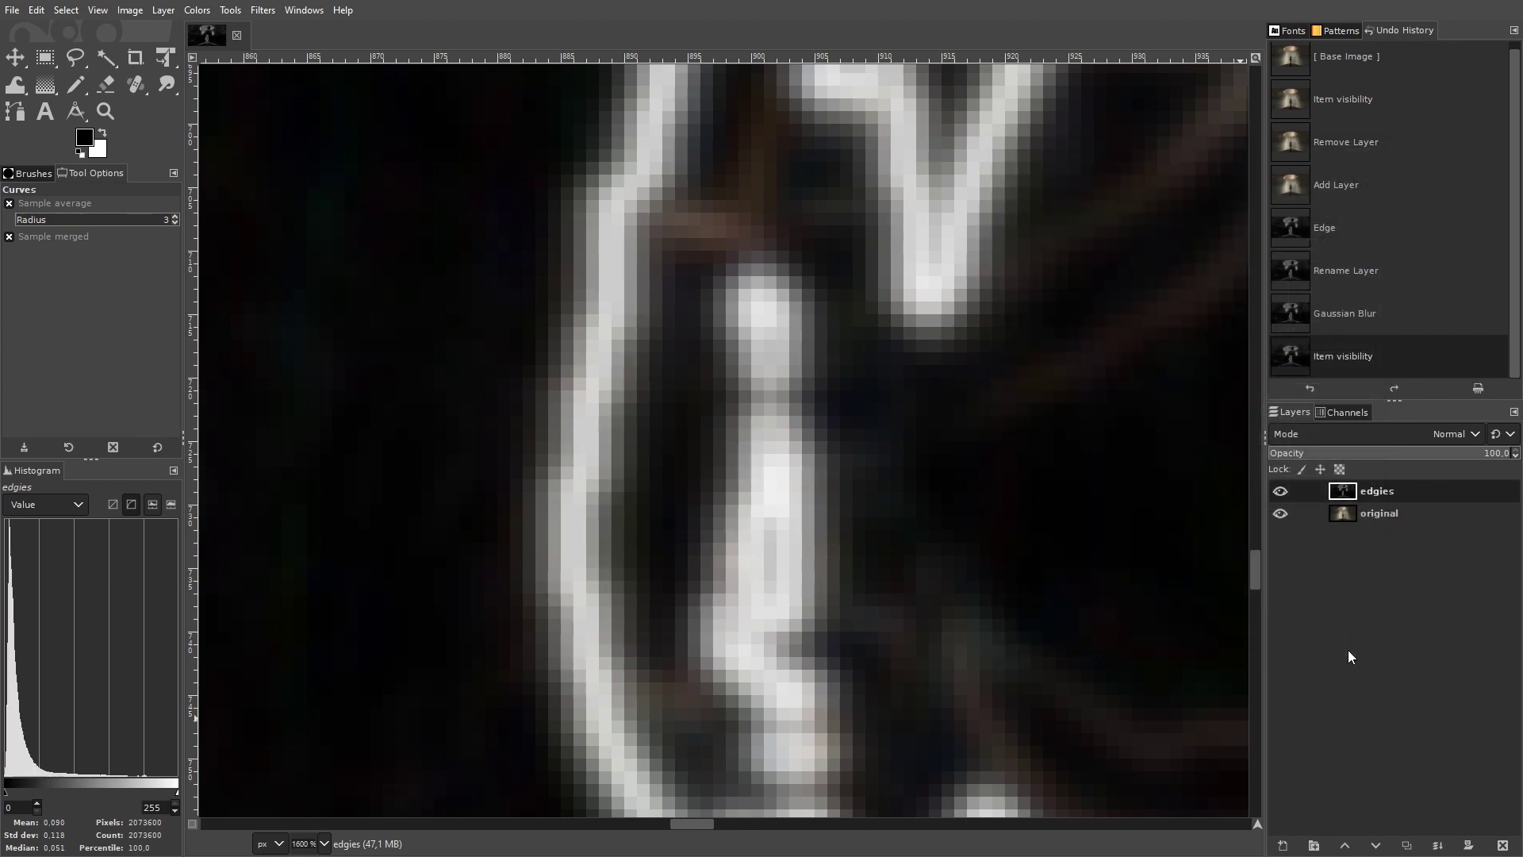
scroll(392, 469, down, 2)
scroll(371, 504, down, 2)
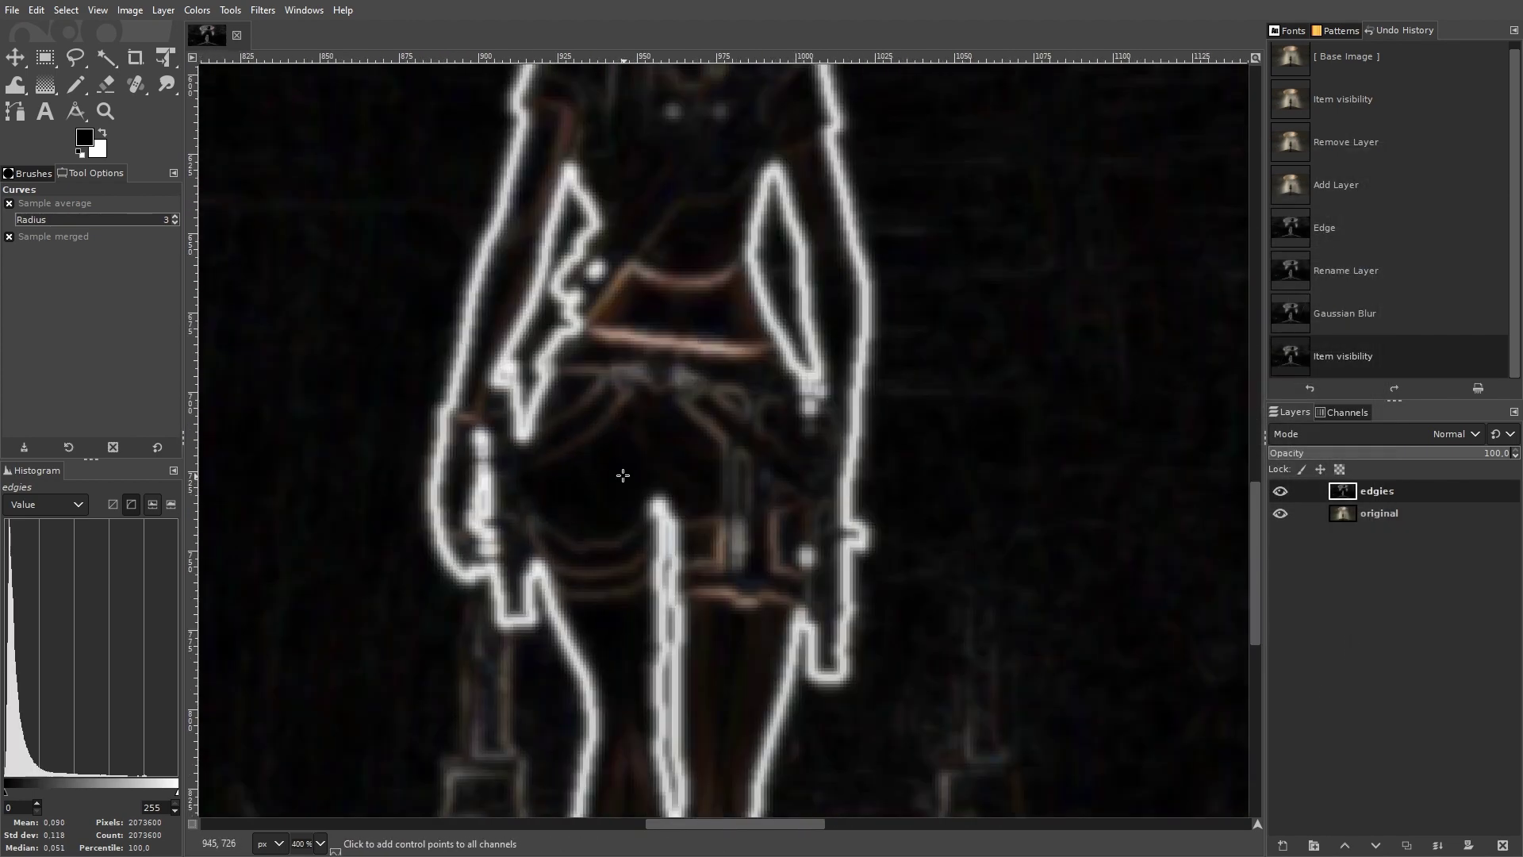
scroll(622, 475, down, 1)
scroll(636, 390, down, 1)
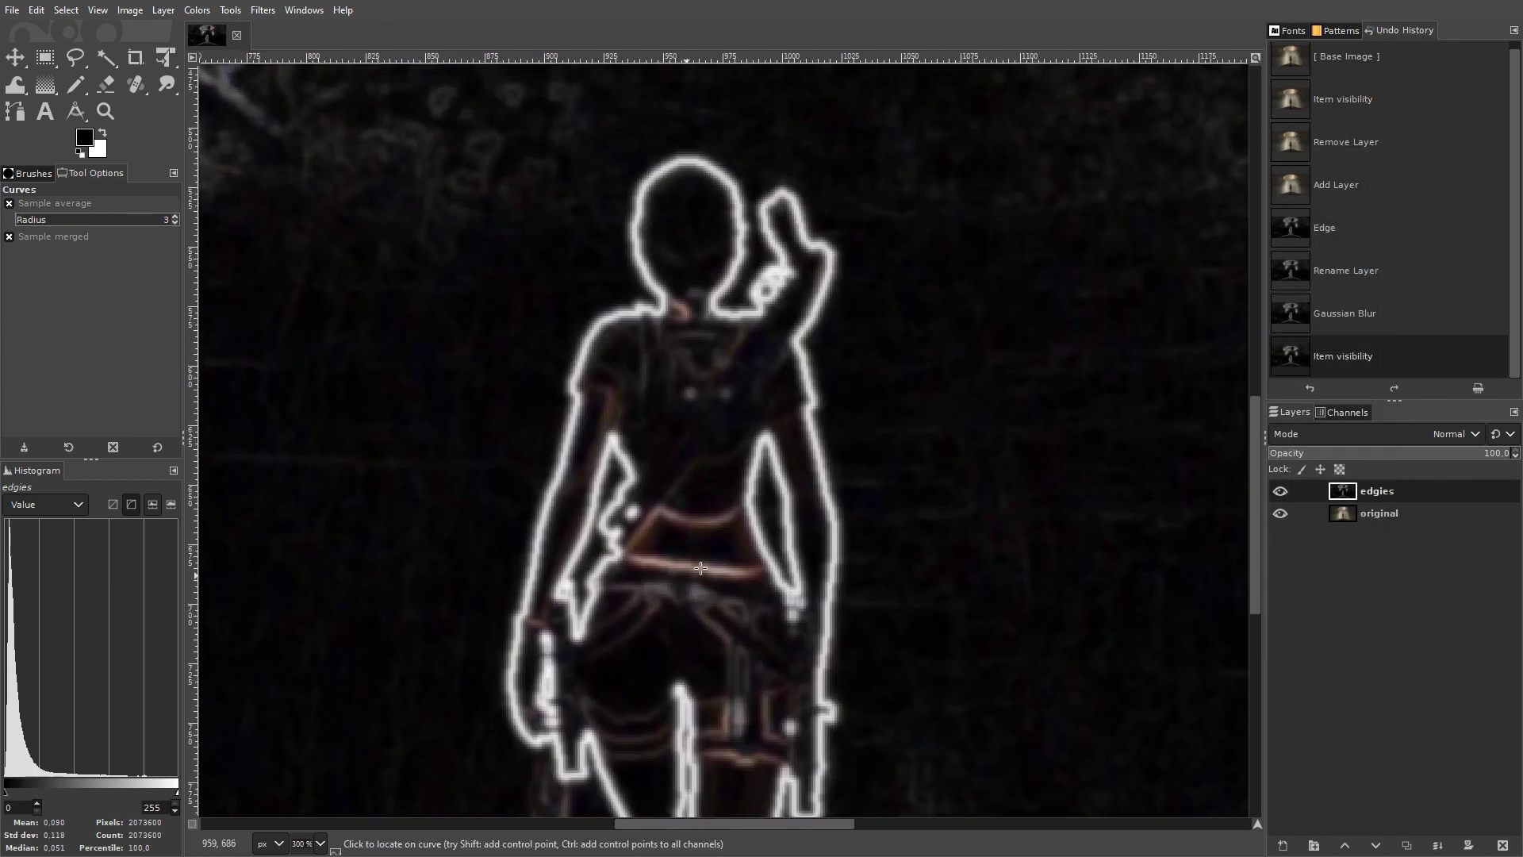
Hide edgies, then duplicate the original layer and rename the copy 'average colors'.
click(1279, 491)
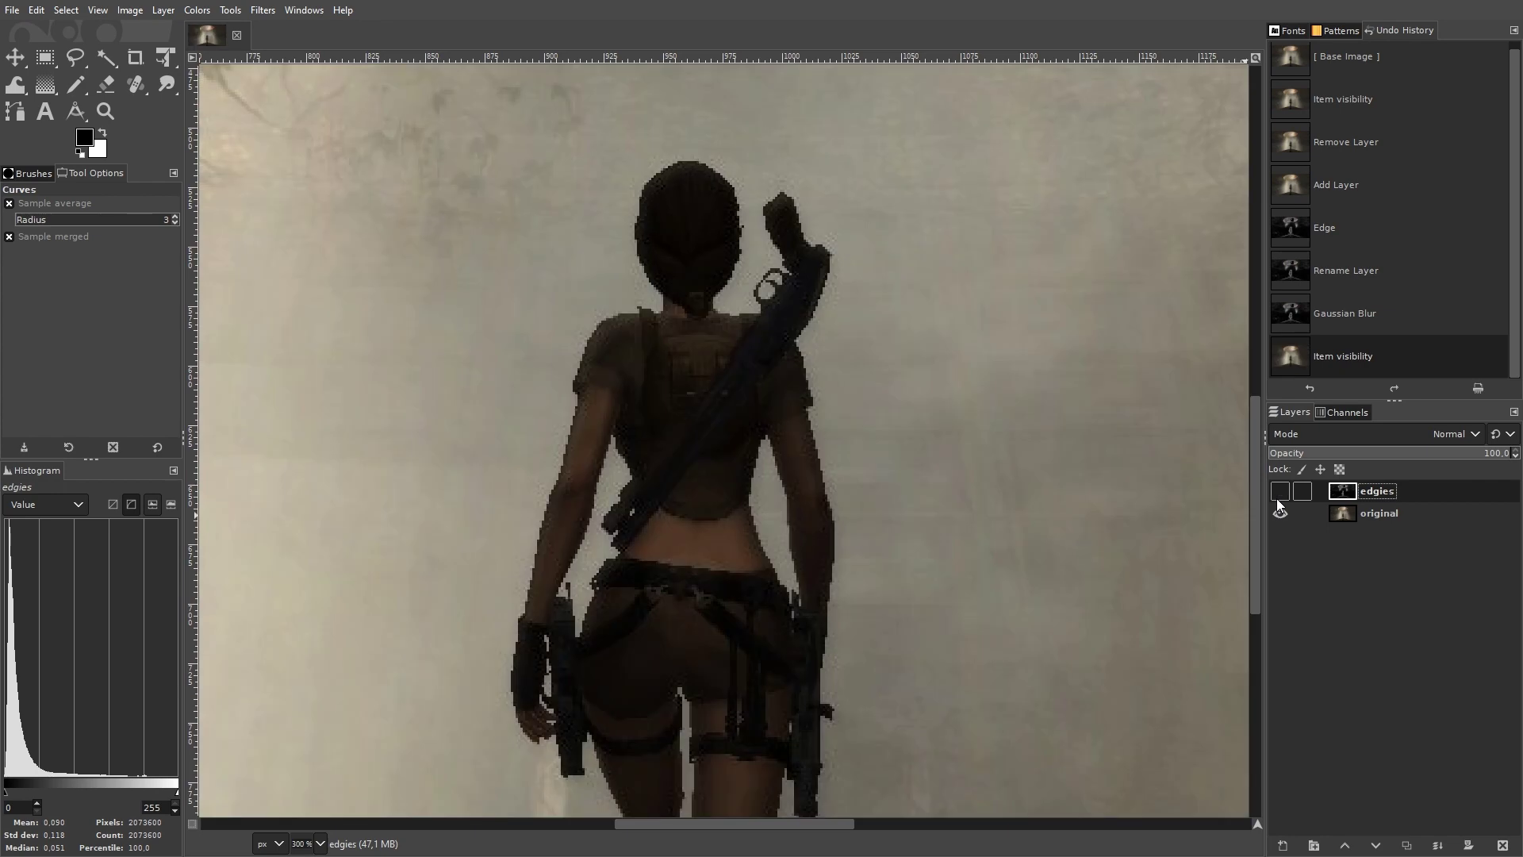
click(1401, 513)
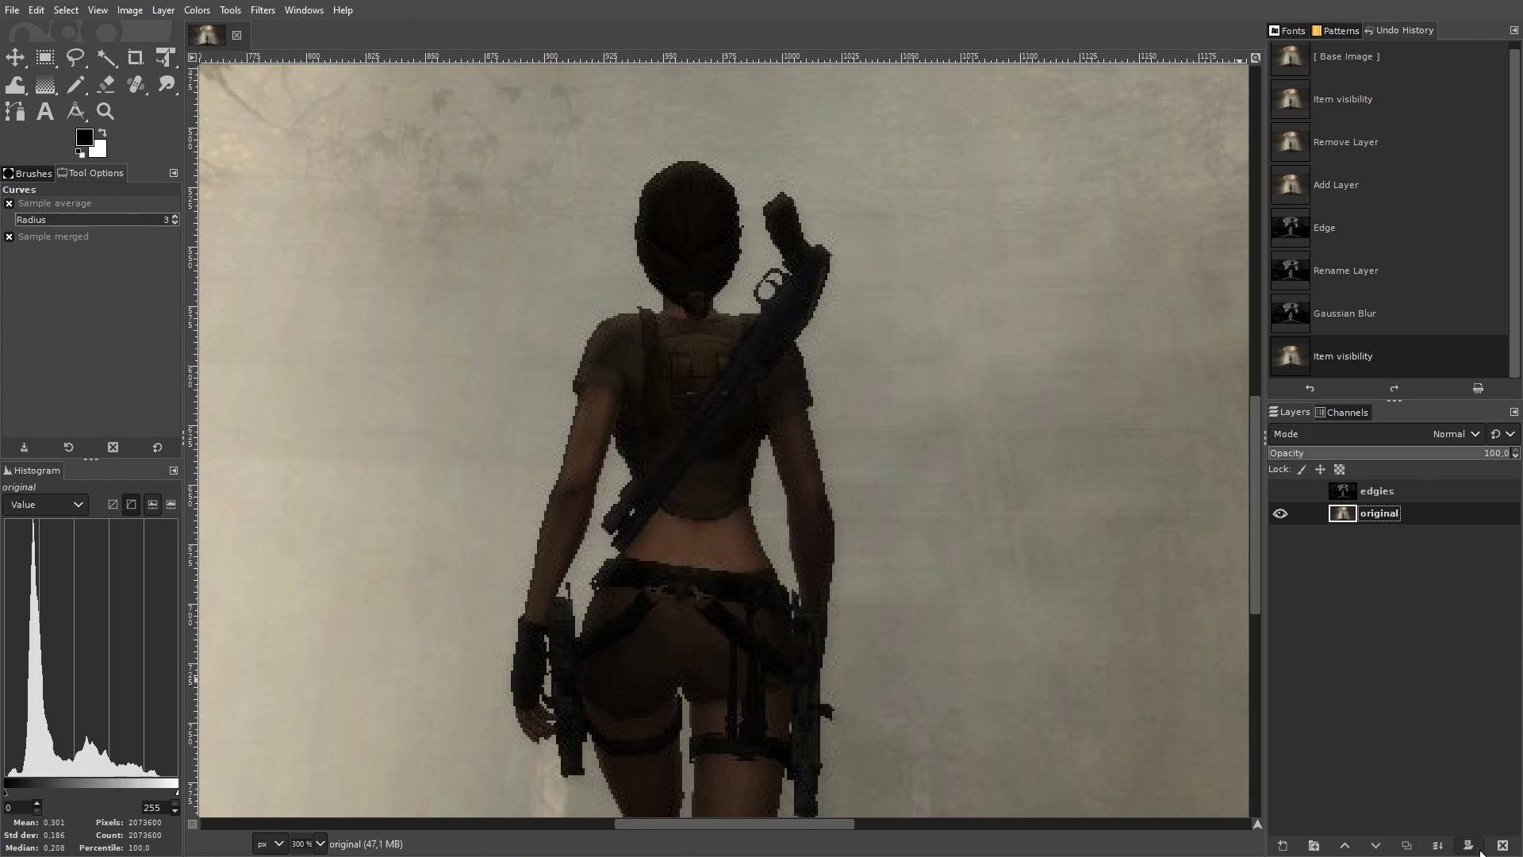
click(1407, 846)
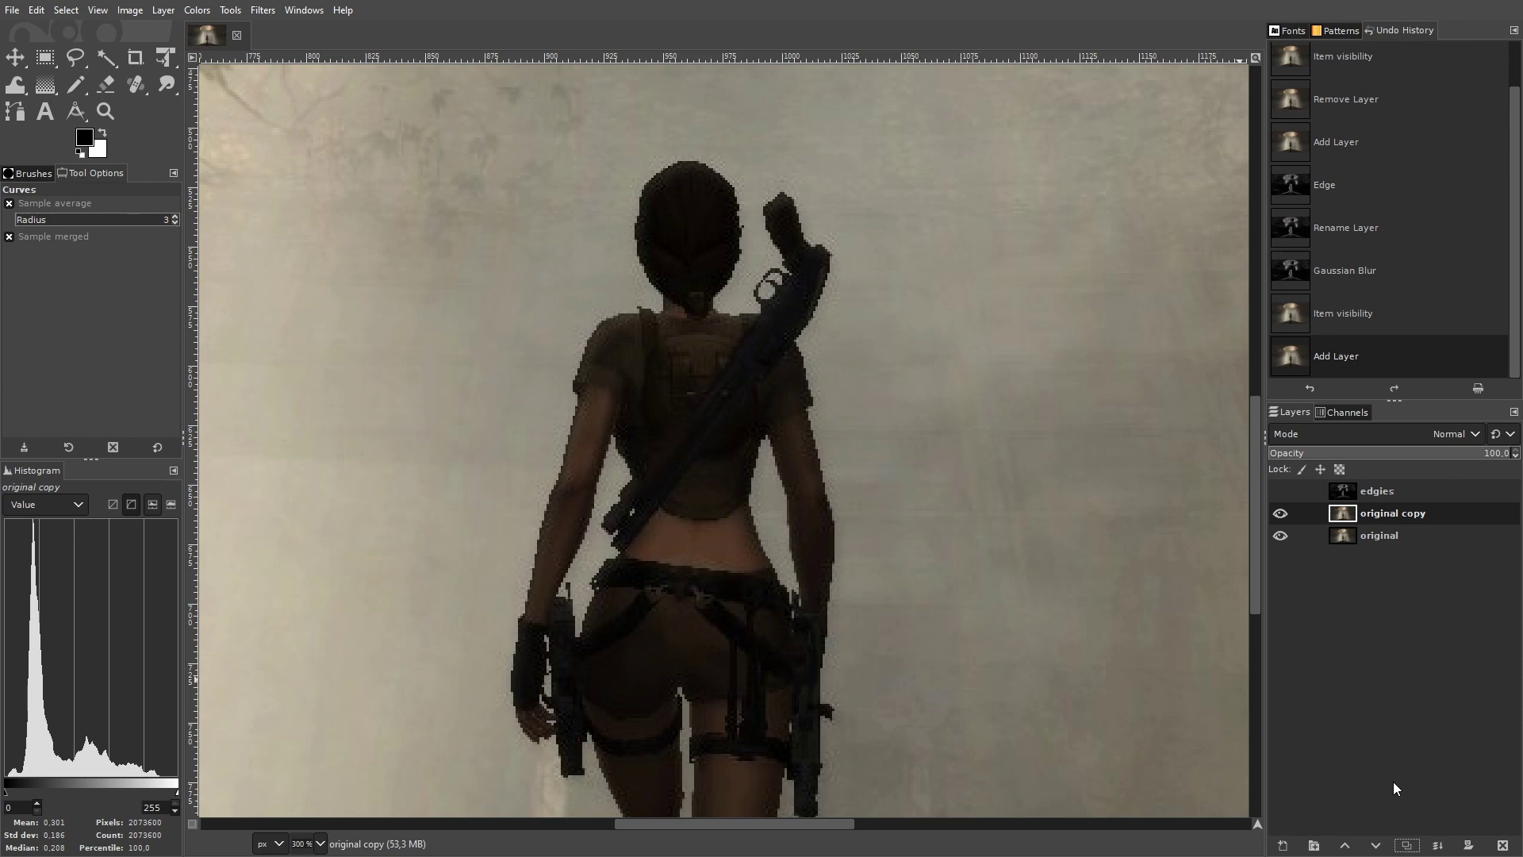
double_click(1393, 513)
text(ave)
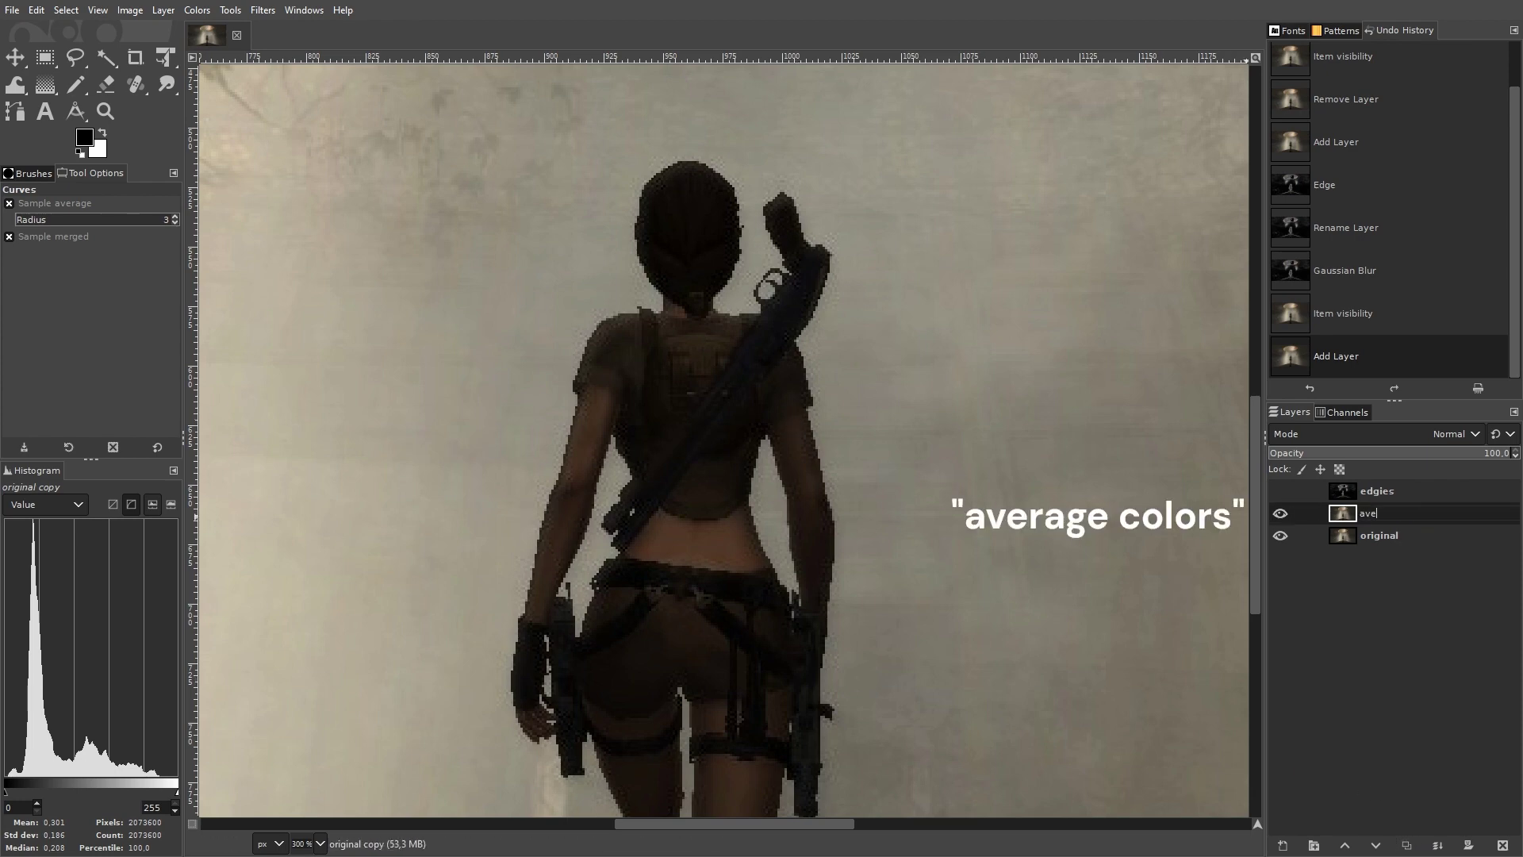
text(rage colors)
key(Return)
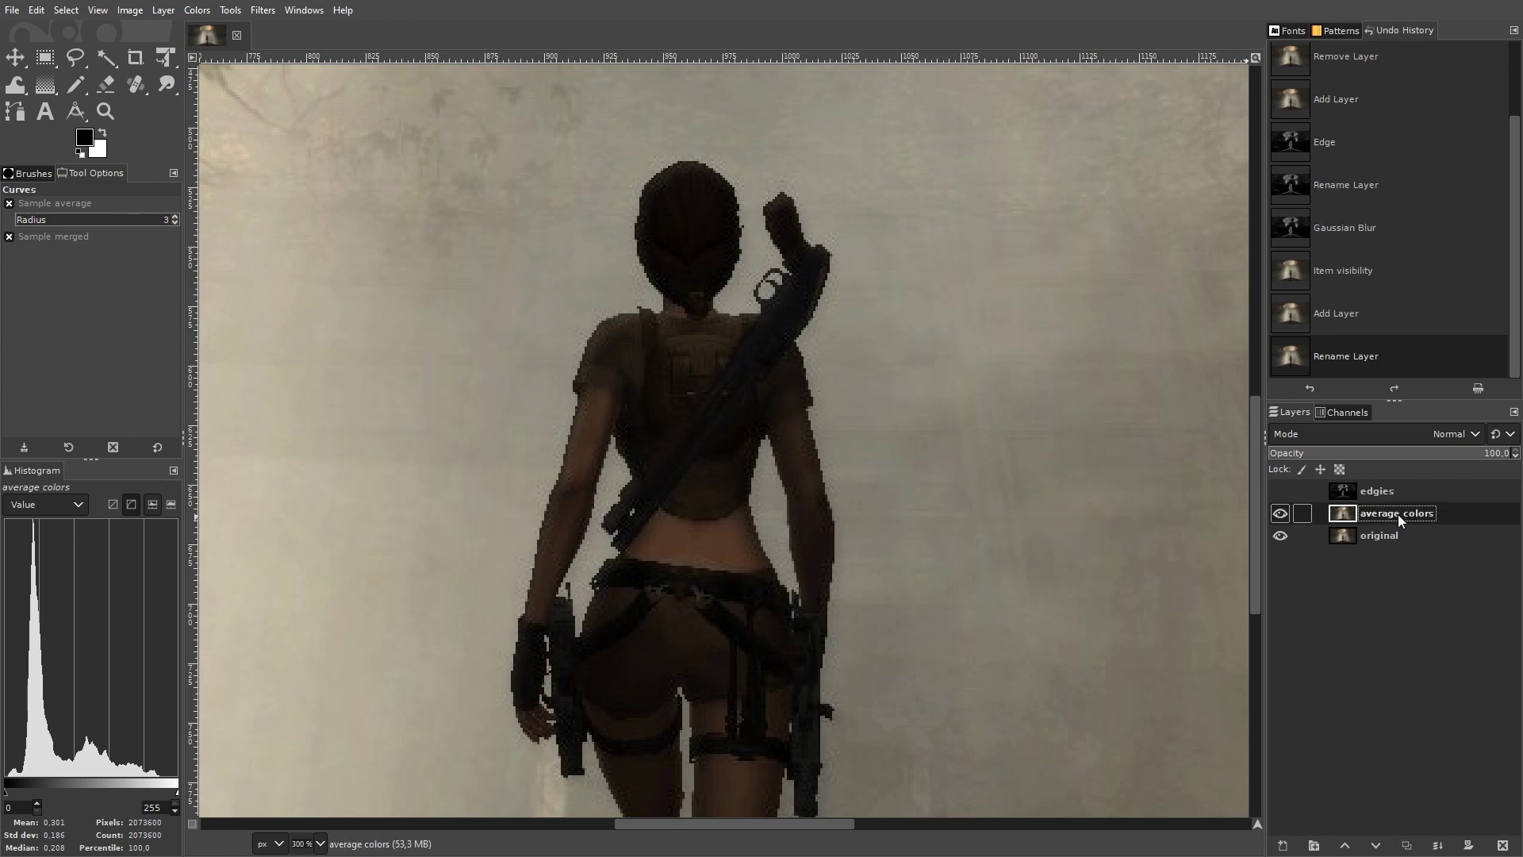
Blur the average colors layer with a Gaussian blur of size 1.00.
click(230, 9)
mouse_move(263, 9)
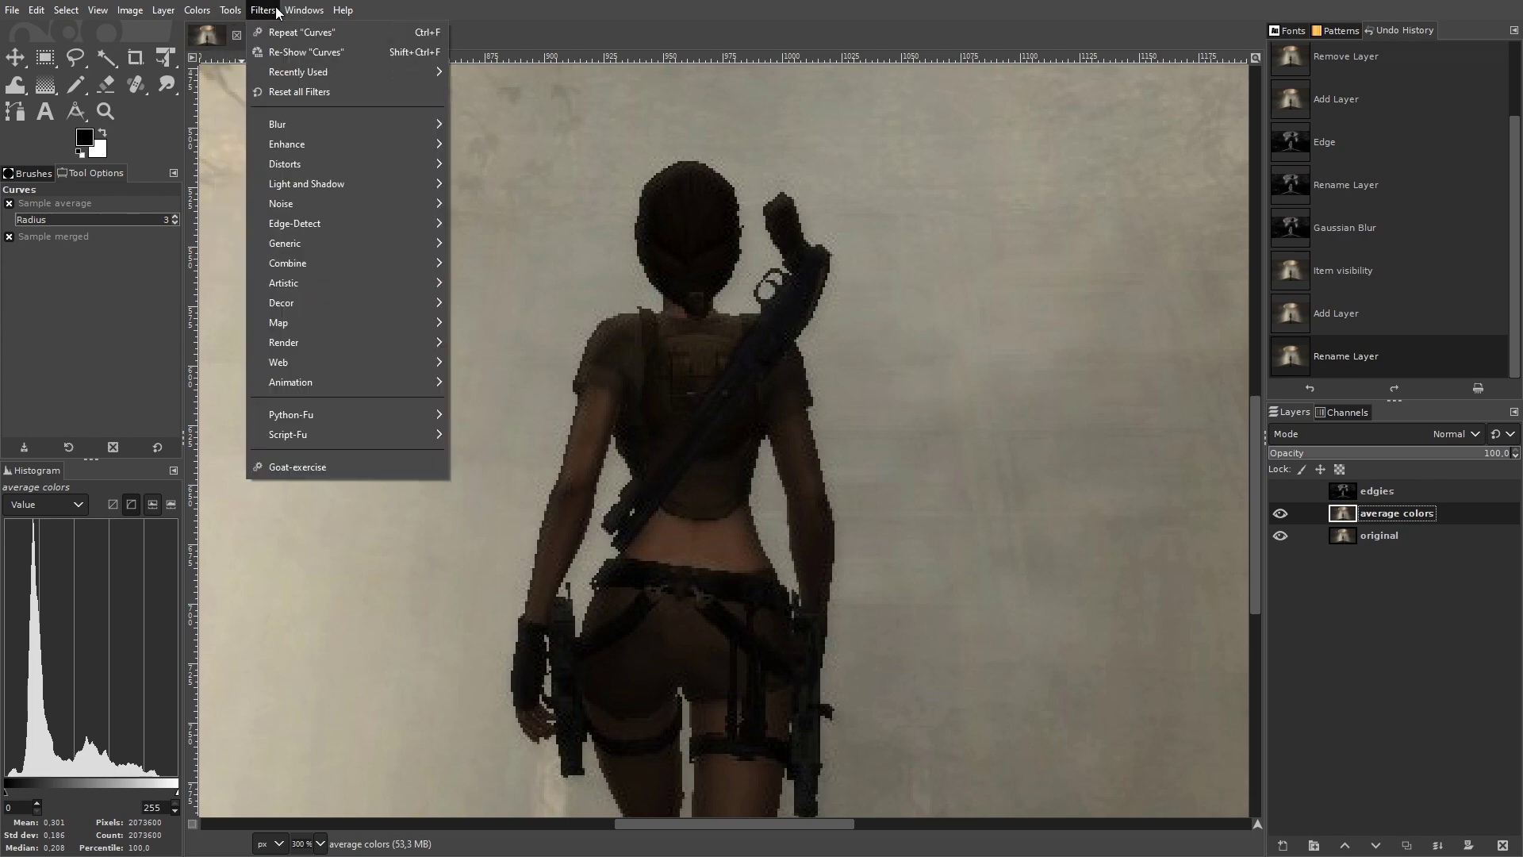
mouse_move(286, 123)
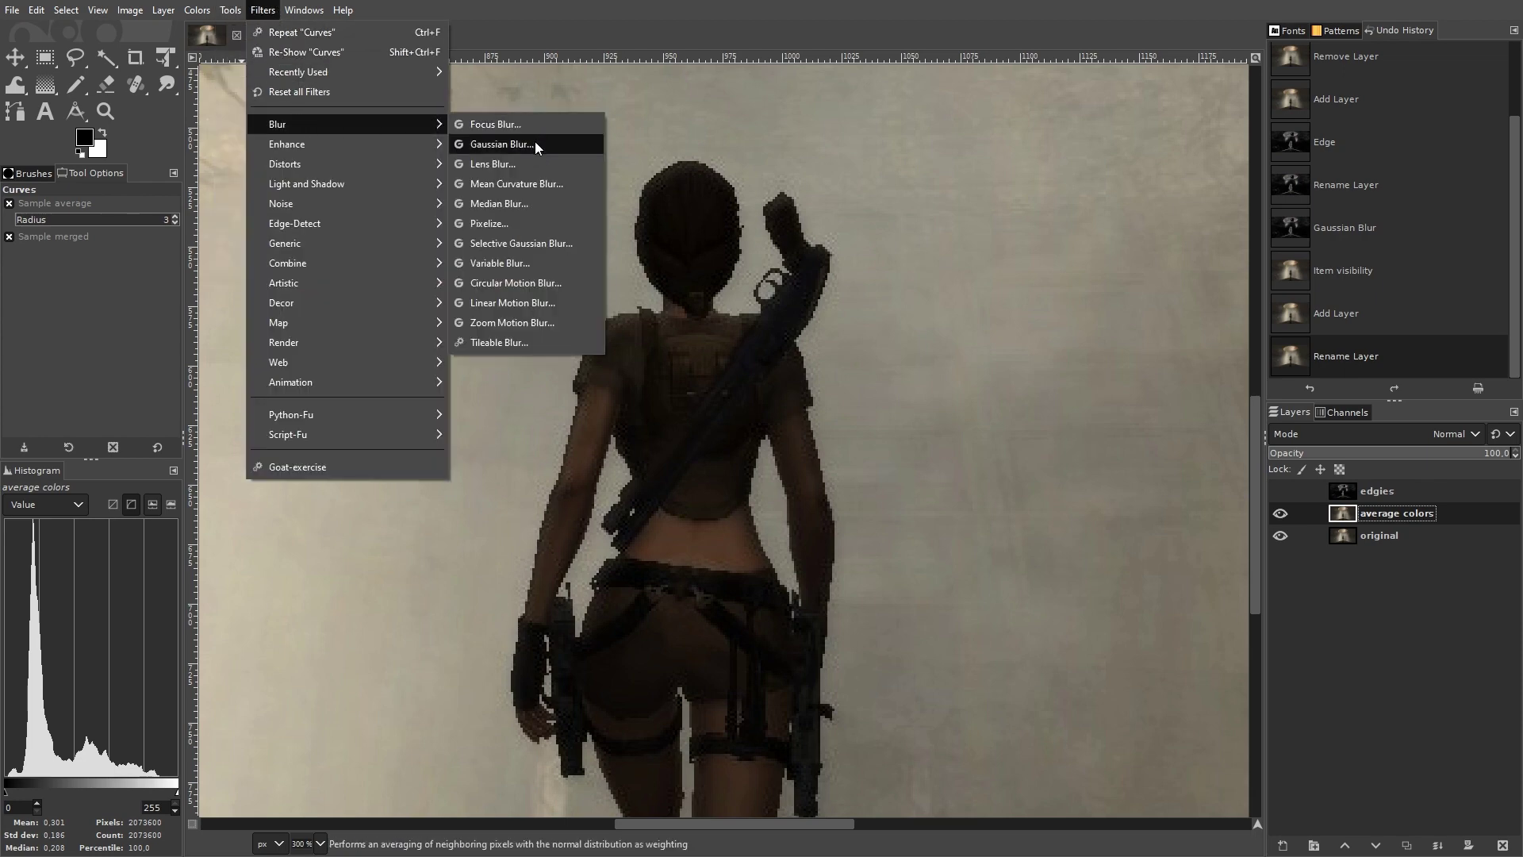
click(535, 144)
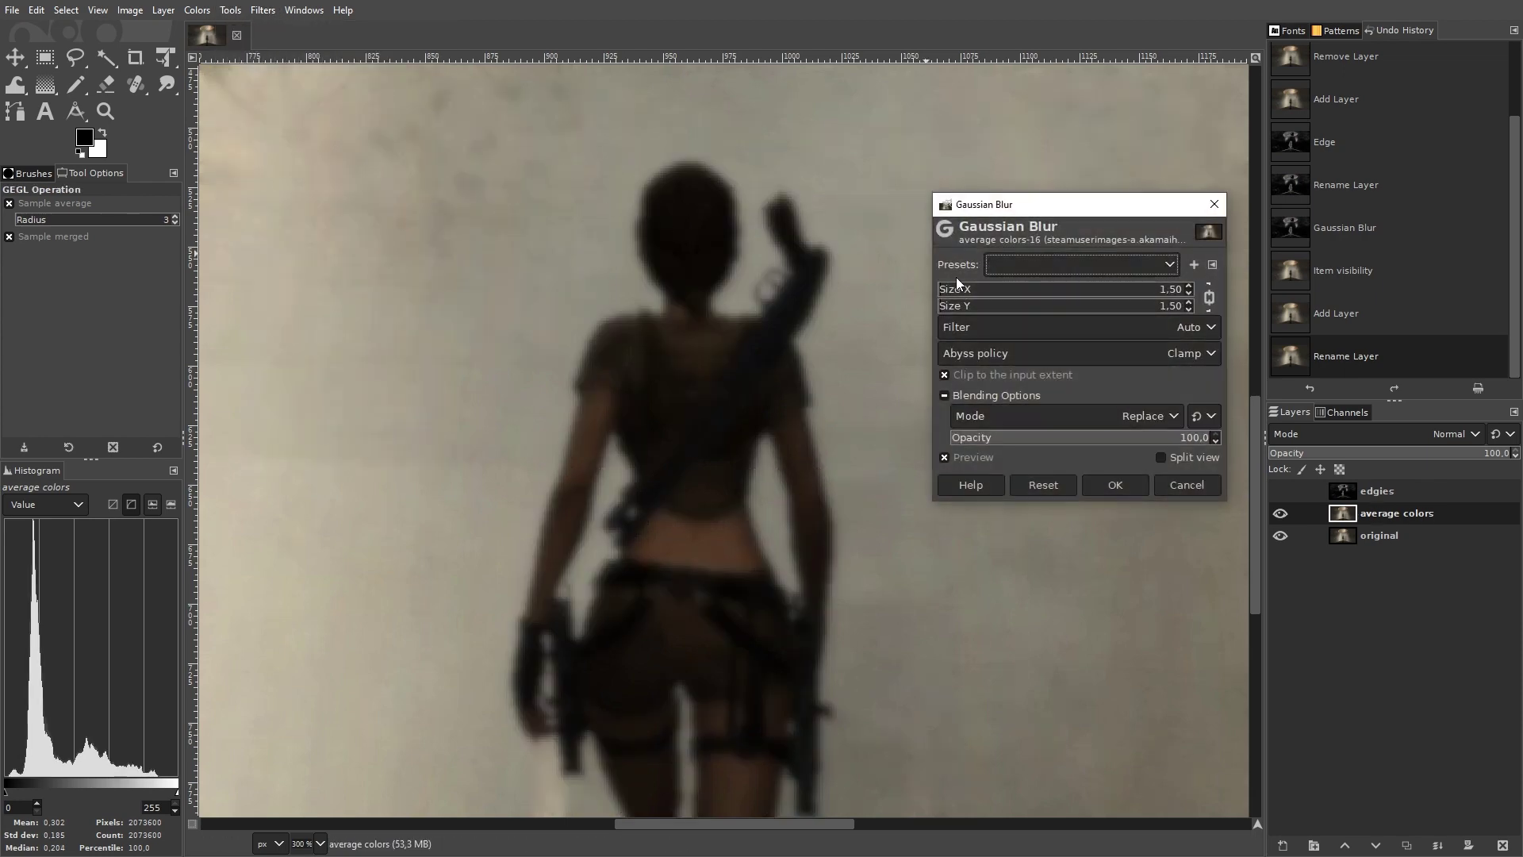
click(944, 289)
text(1)
key(Return)
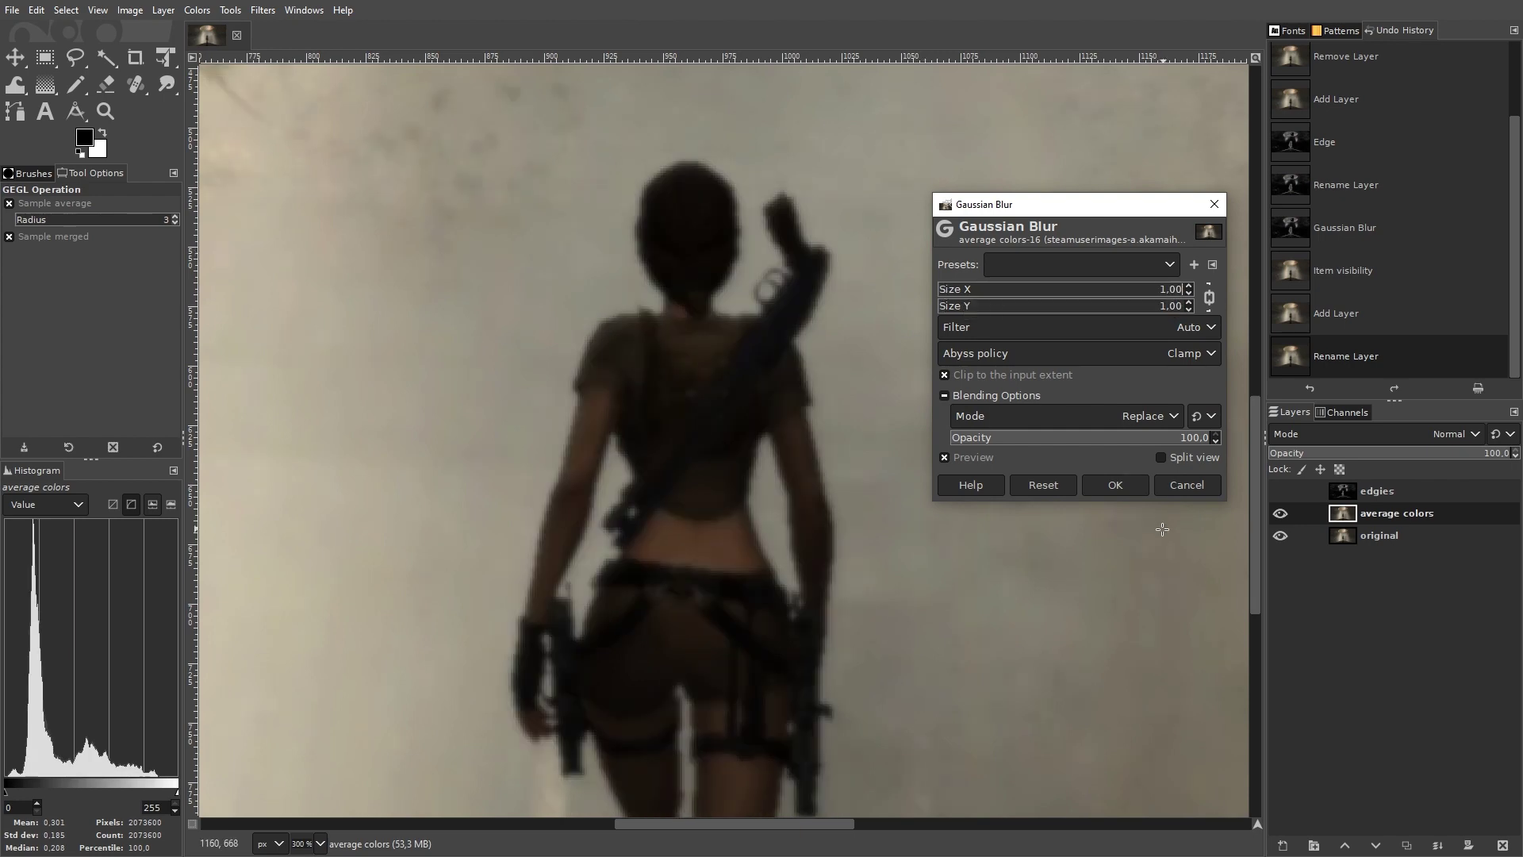
click(1136, 487)
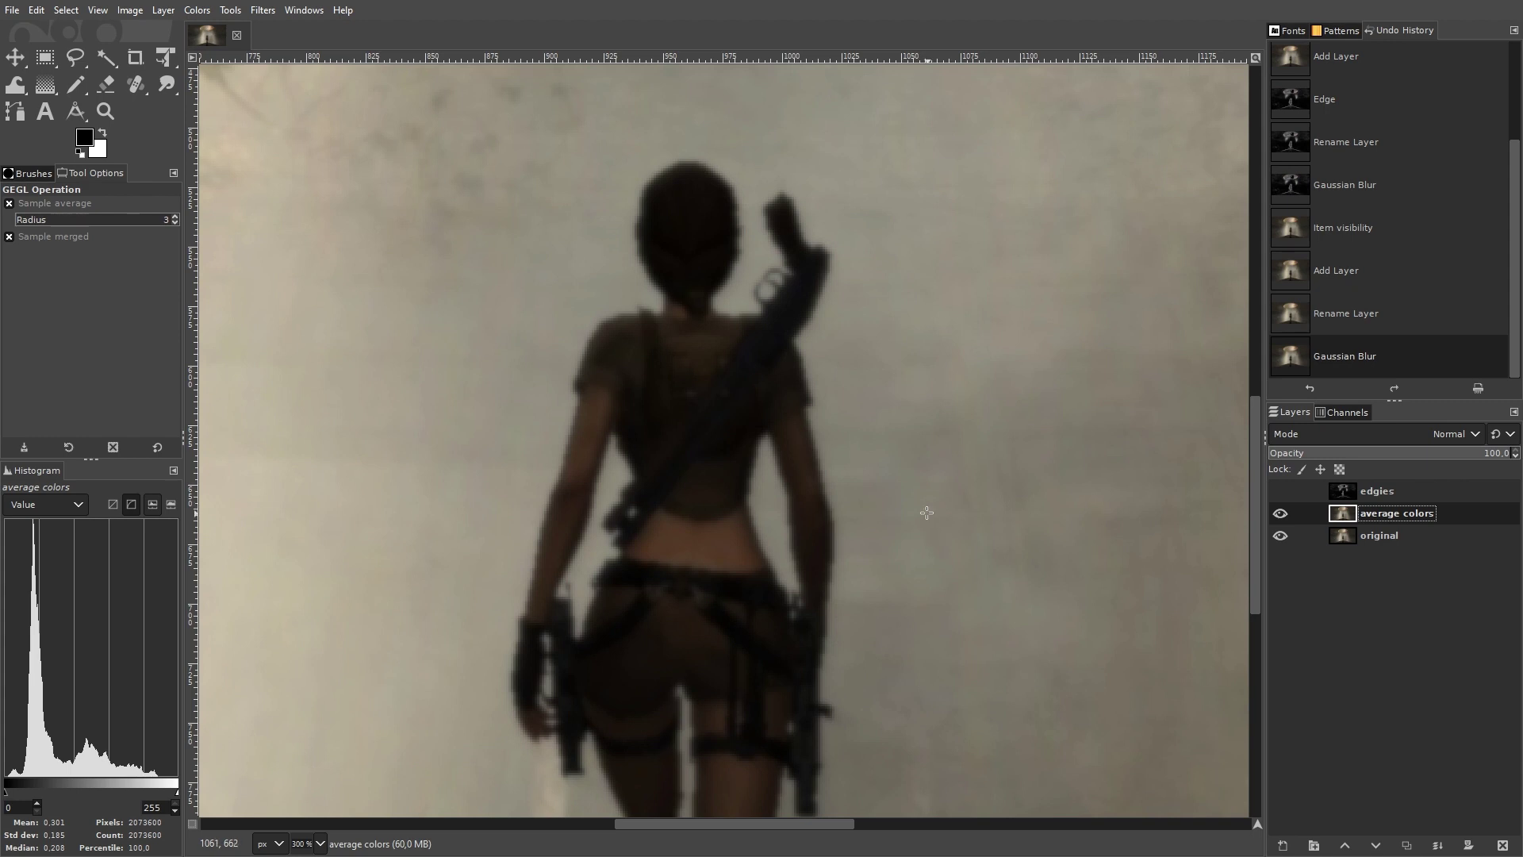
Add a white, fully opaque layer mask to average colors, then make edgies active.
right_click(1344, 511)
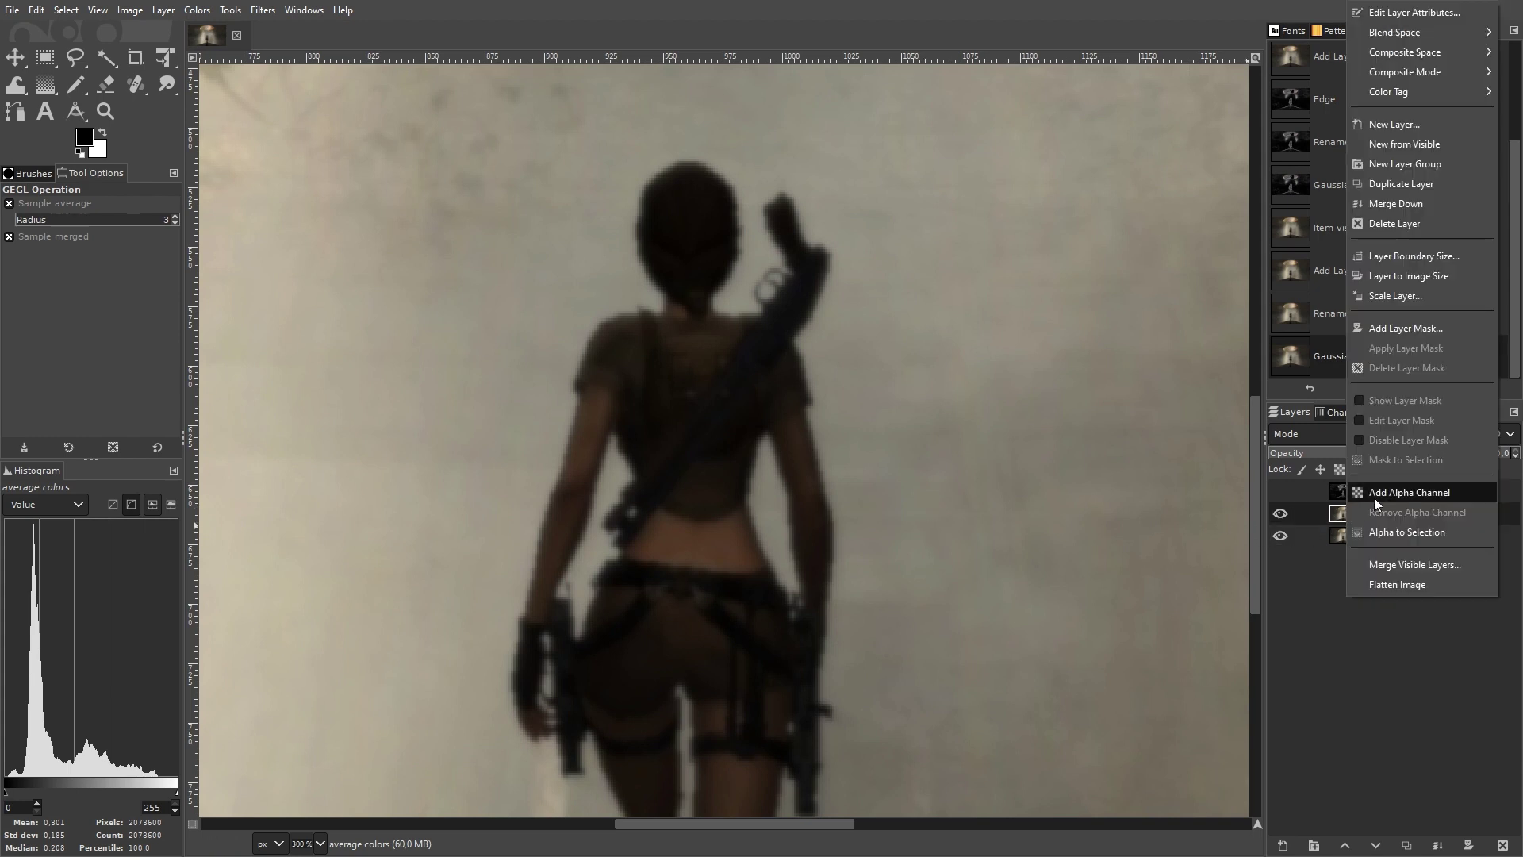
click(1418, 325)
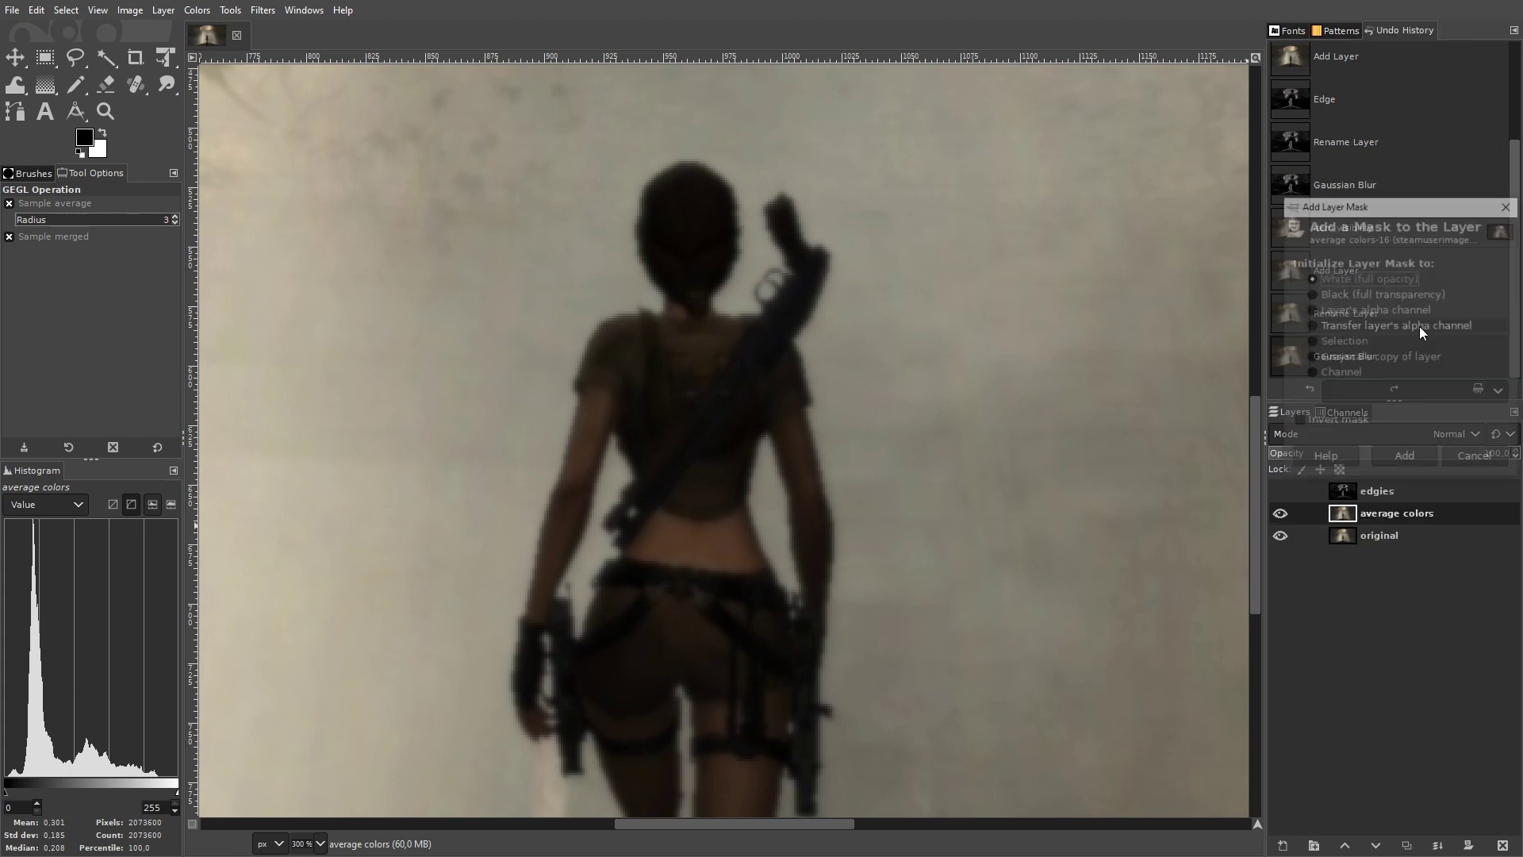
click(1411, 458)
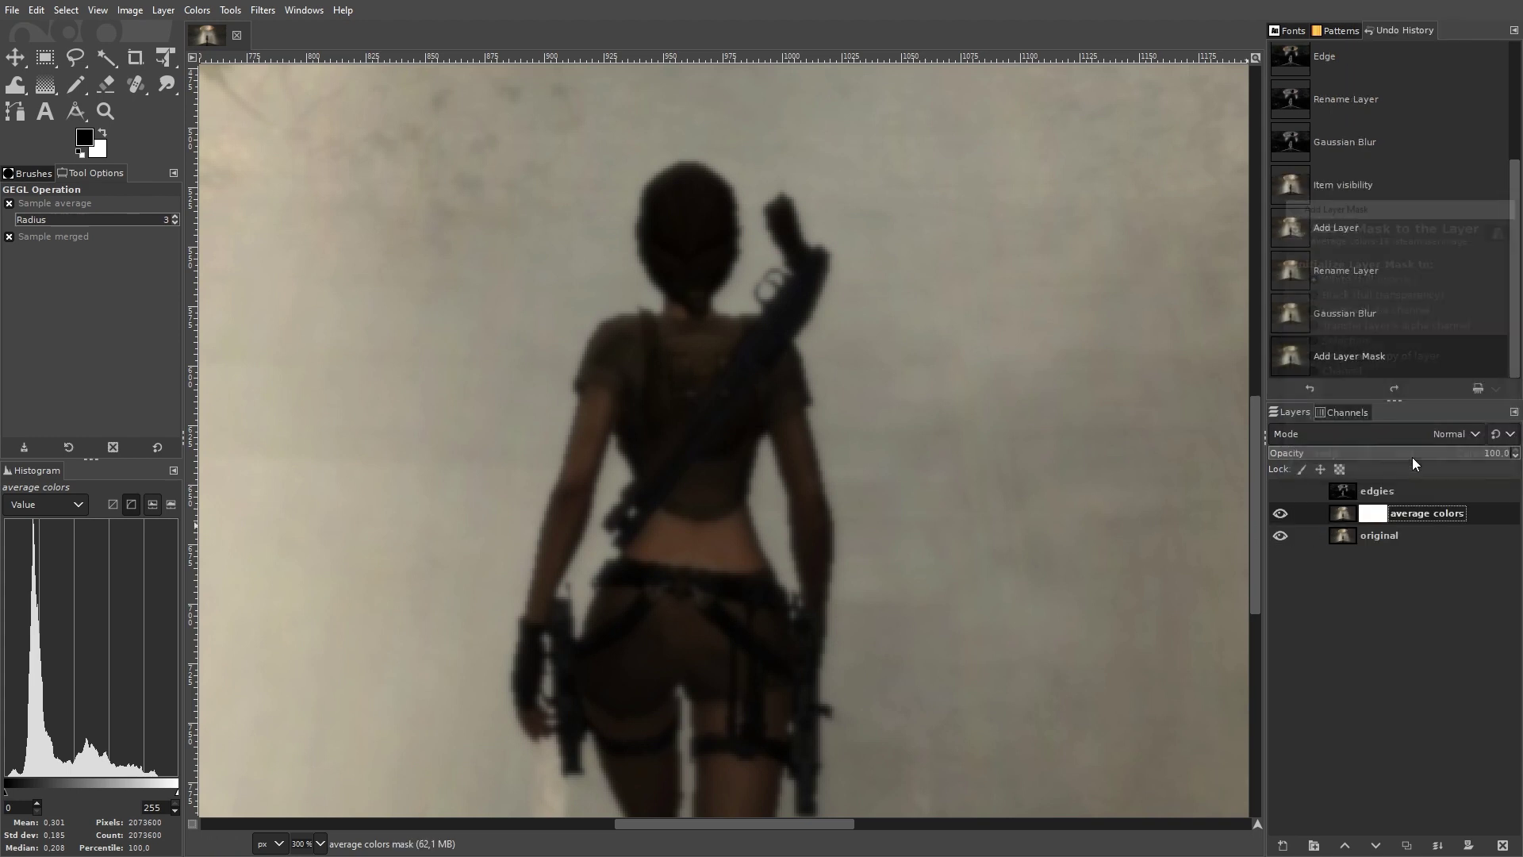
click(1345, 489)
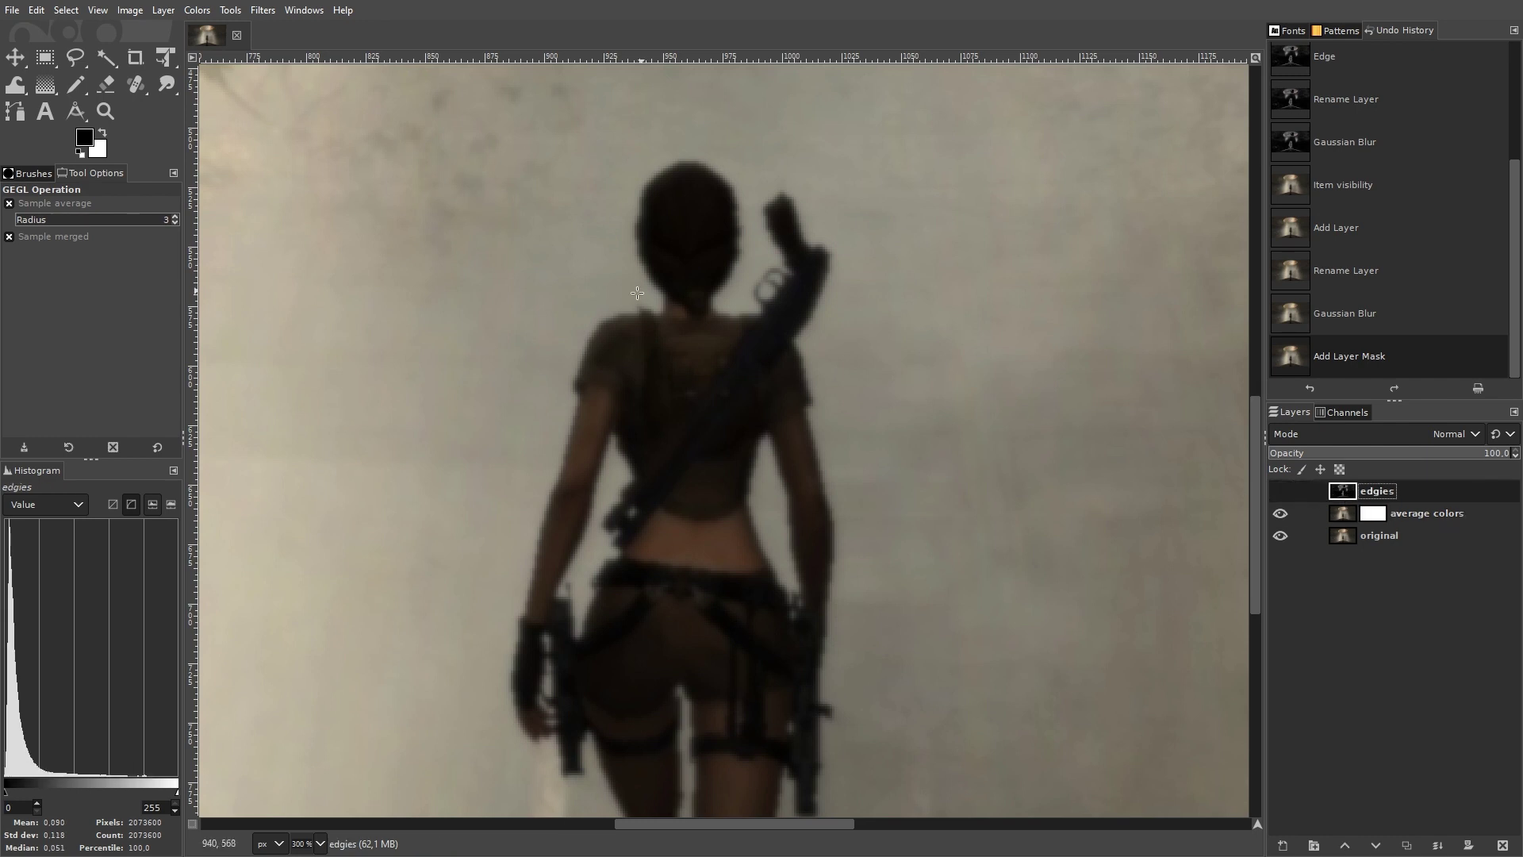
Select all of the edgies layer and copy it to the clipboard.
click(66, 10)
click(72, 33)
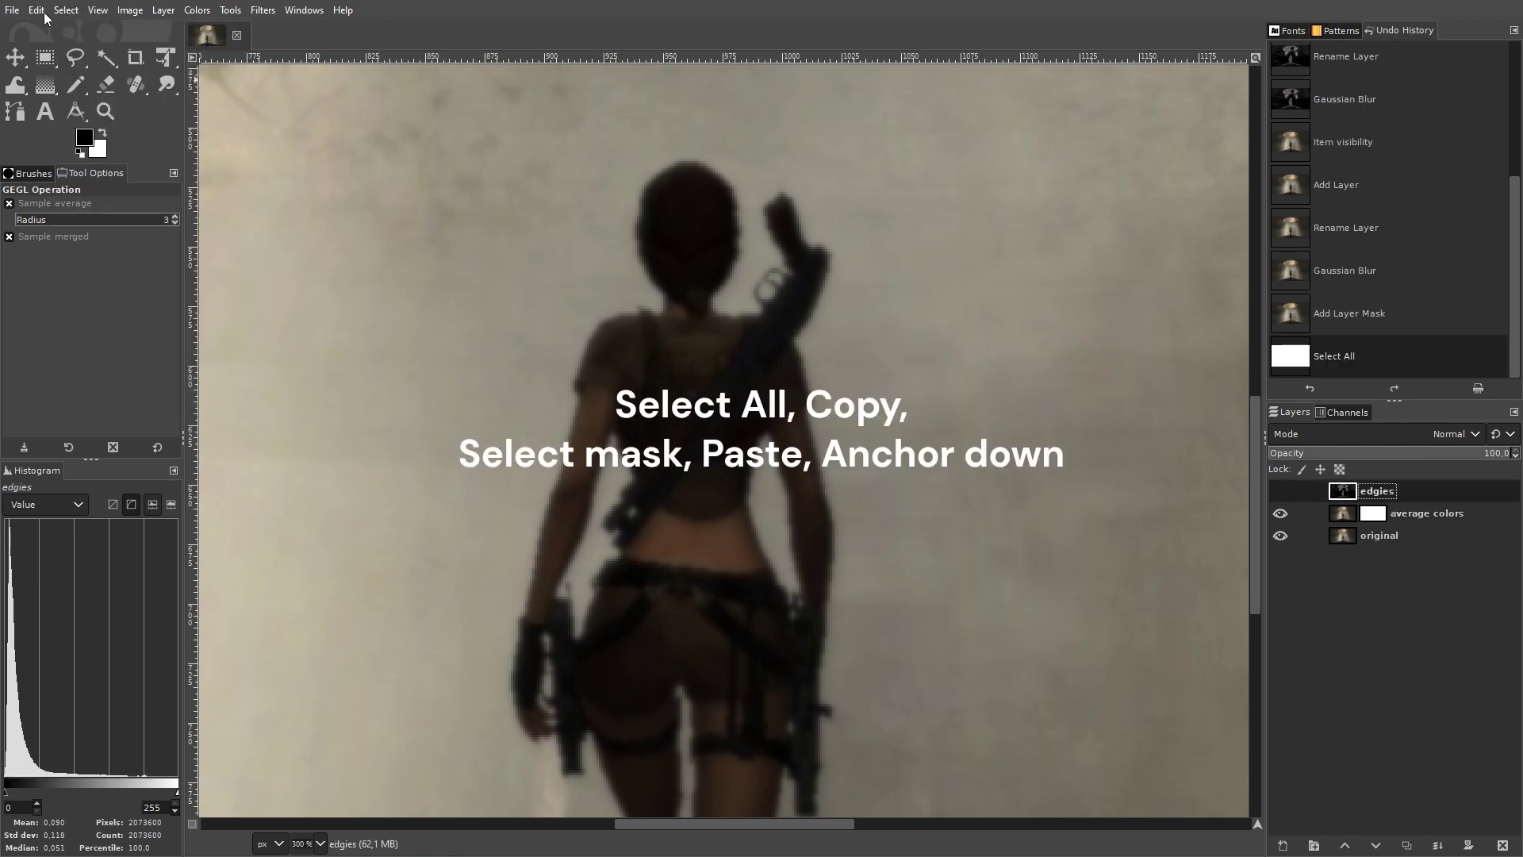
click(43, 10)
click(66, 120)
Paste the edge image into the average colors layer mask and anchor it.
click(1371, 513)
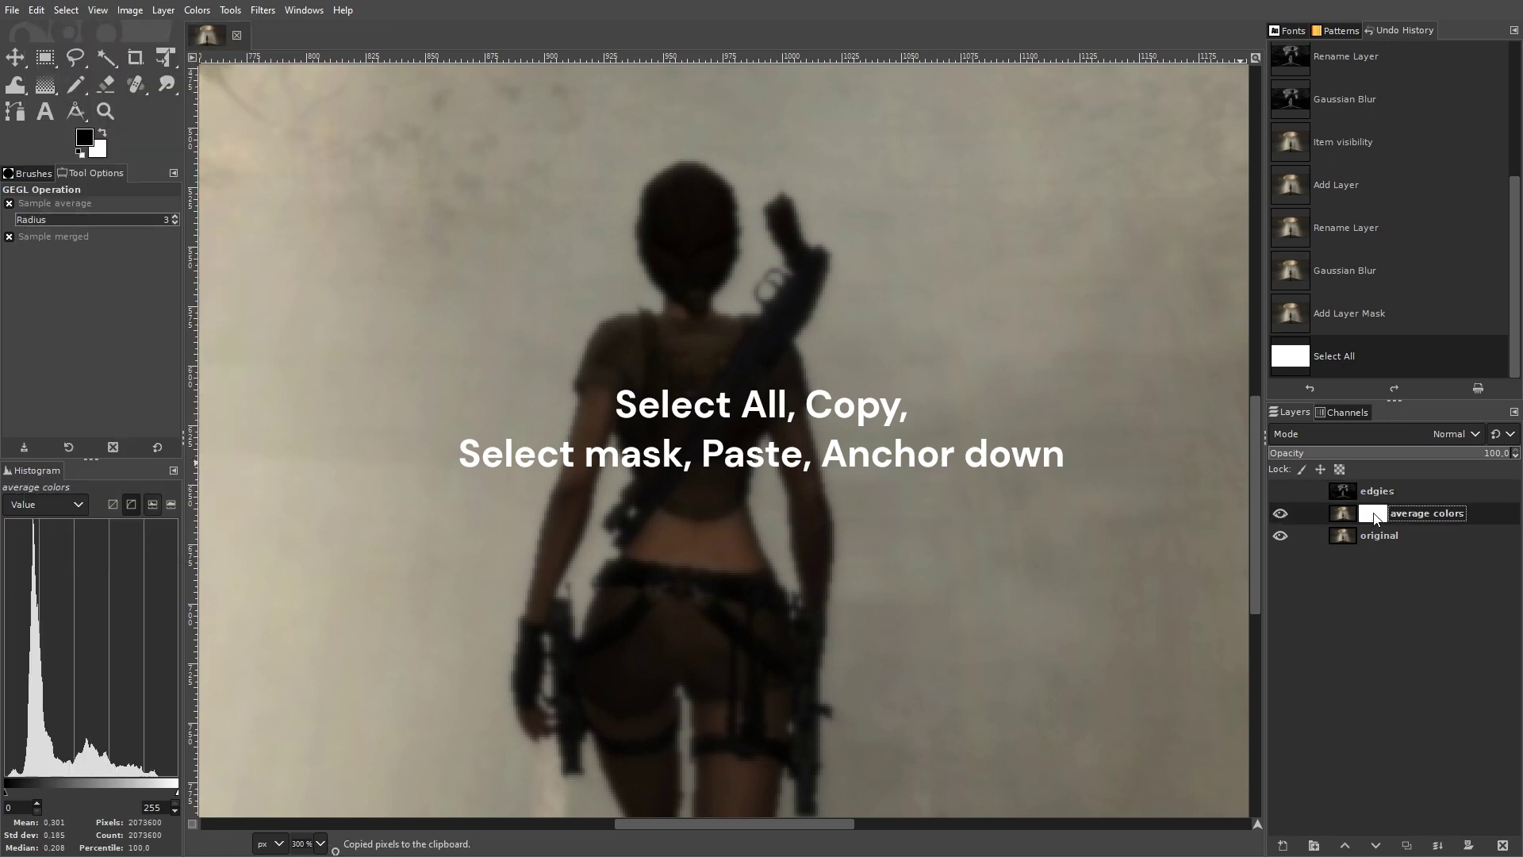
click(43, 10)
click(71, 162)
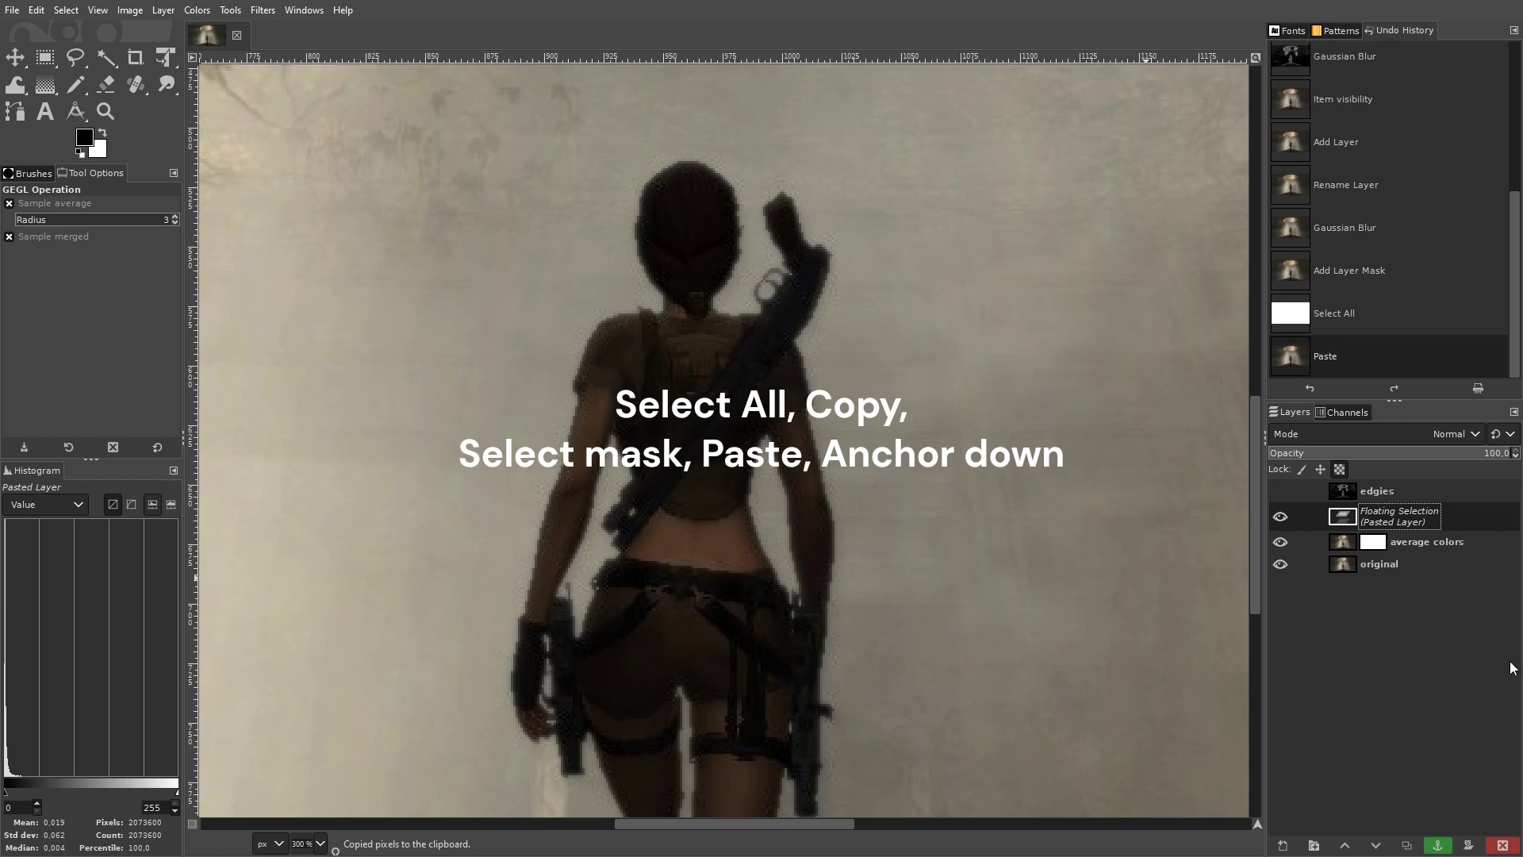
click(1437, 847)
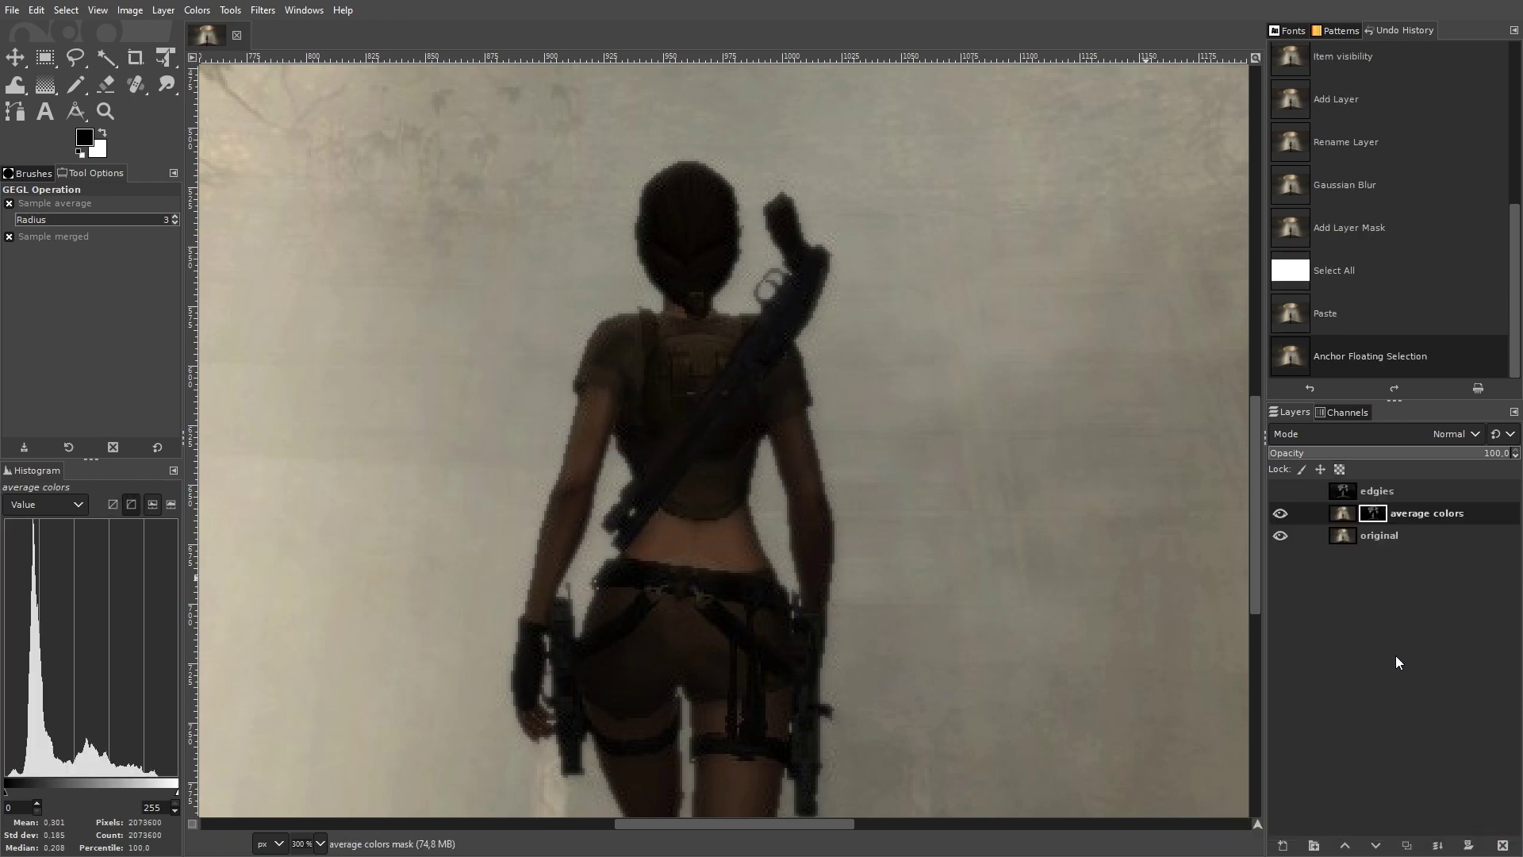
click(1281, 512)
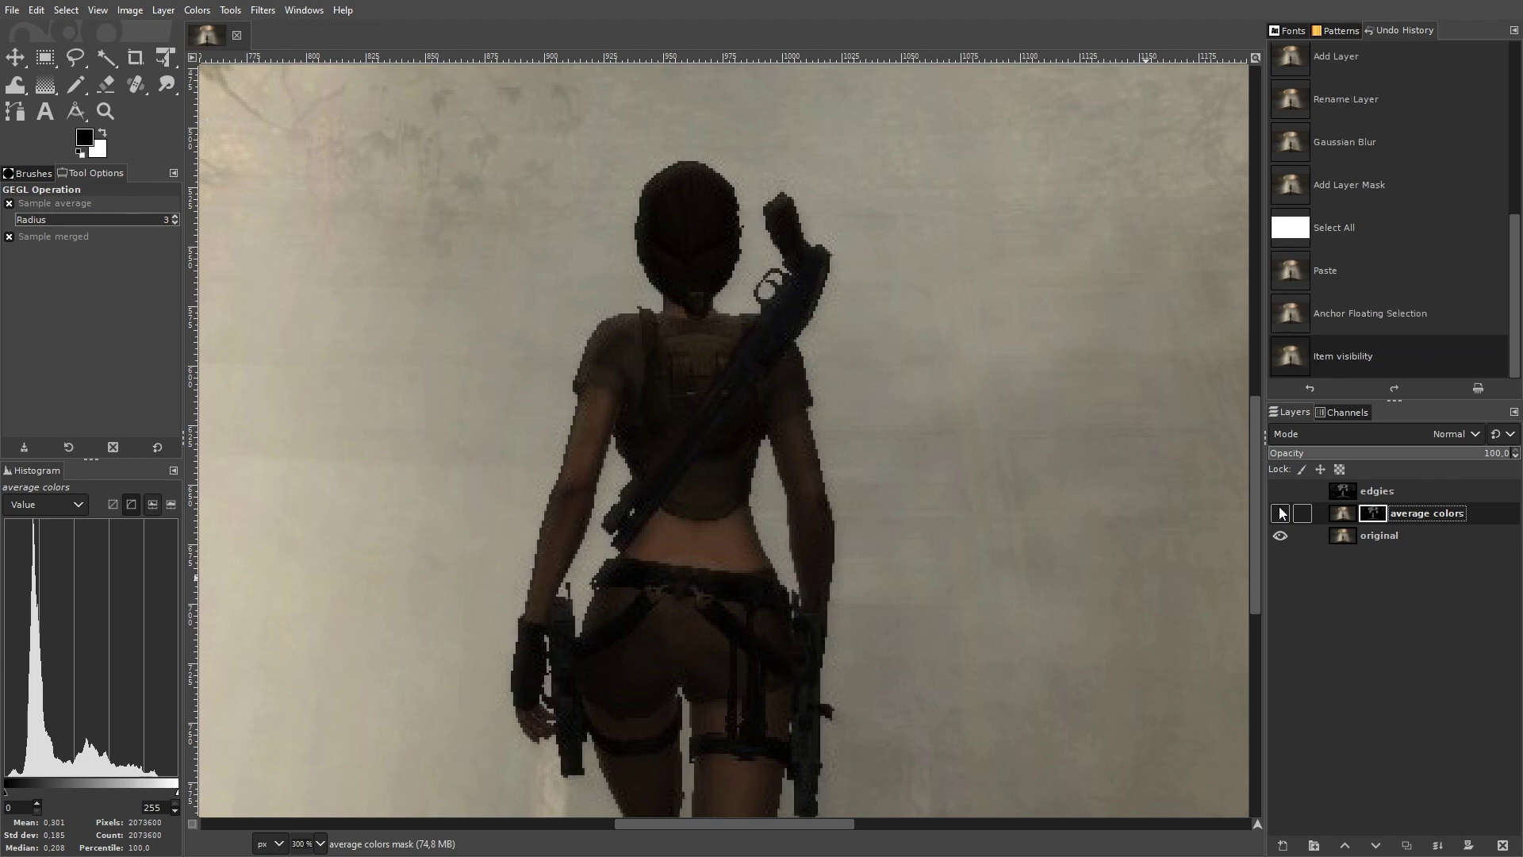
click(1280, 513)
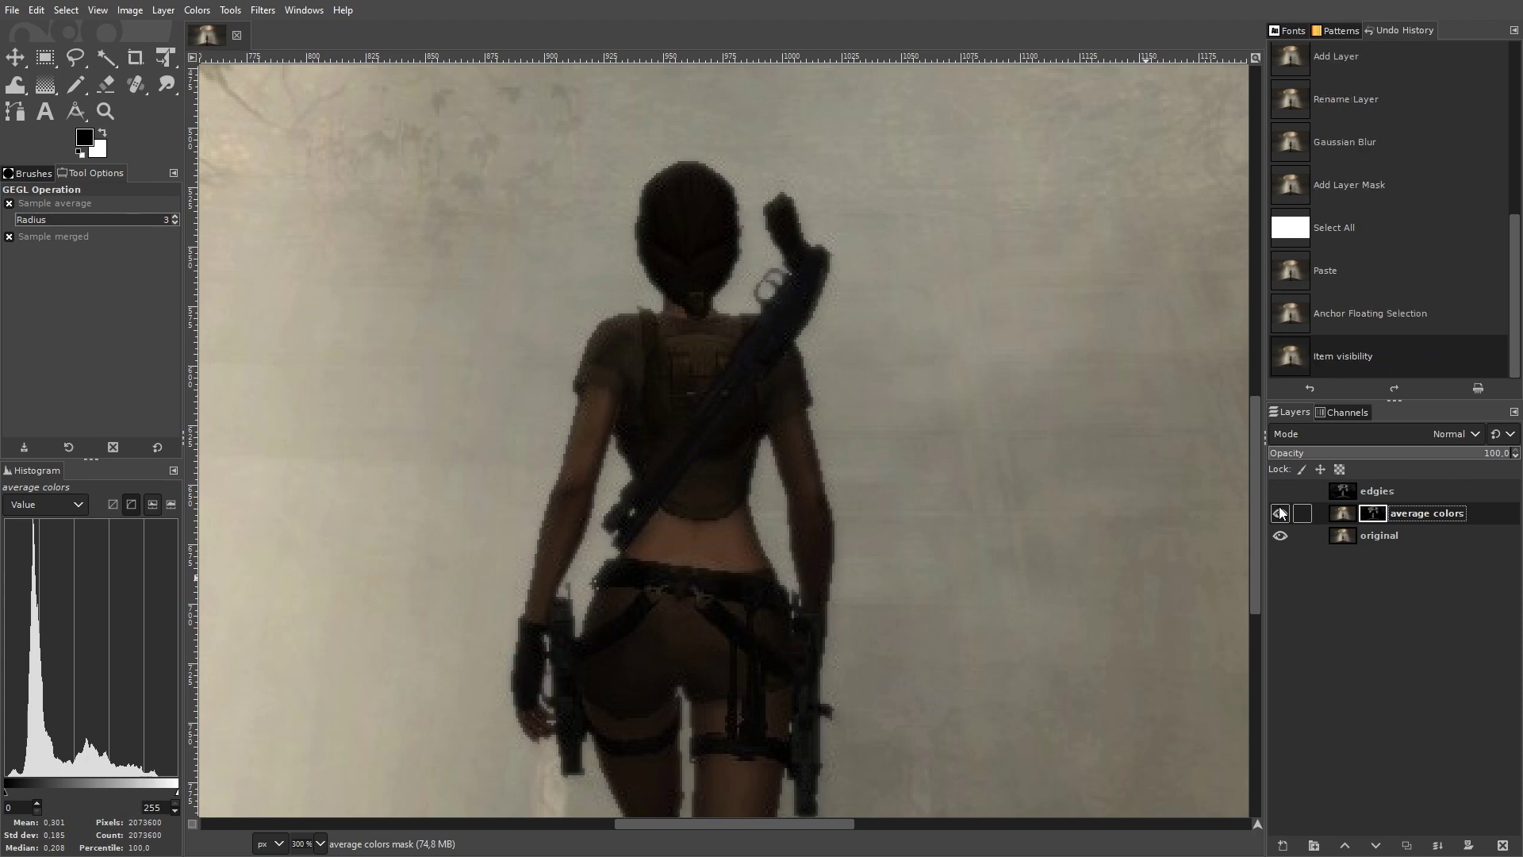
click(1280, 513)
click(1280, 512)
Apply Curves to the average colors mask with black and white points pulled inward, then flatten the image.
click(208, 12)
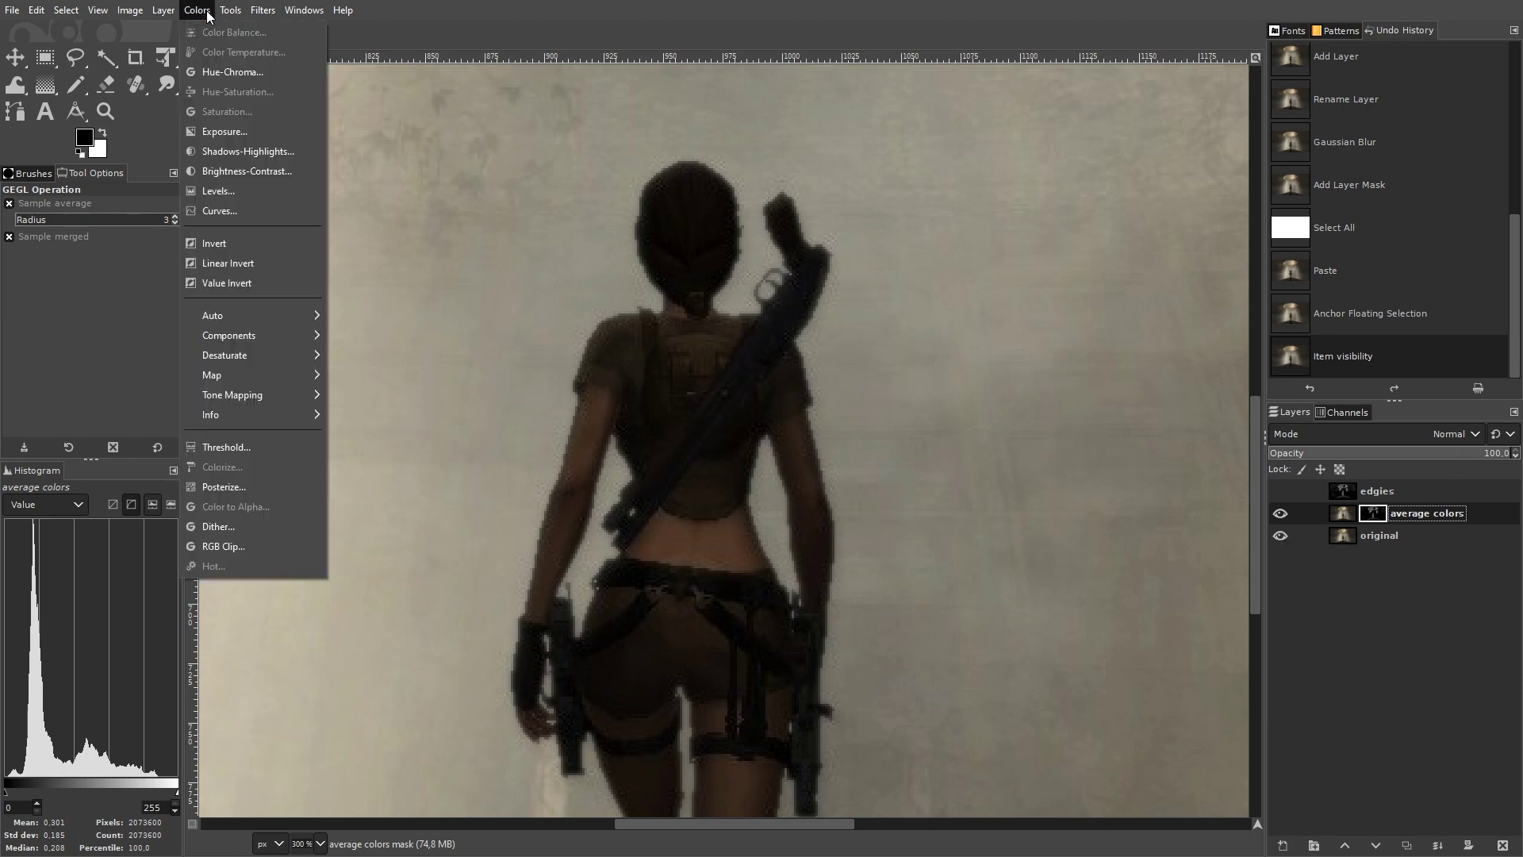
click(246, 209)
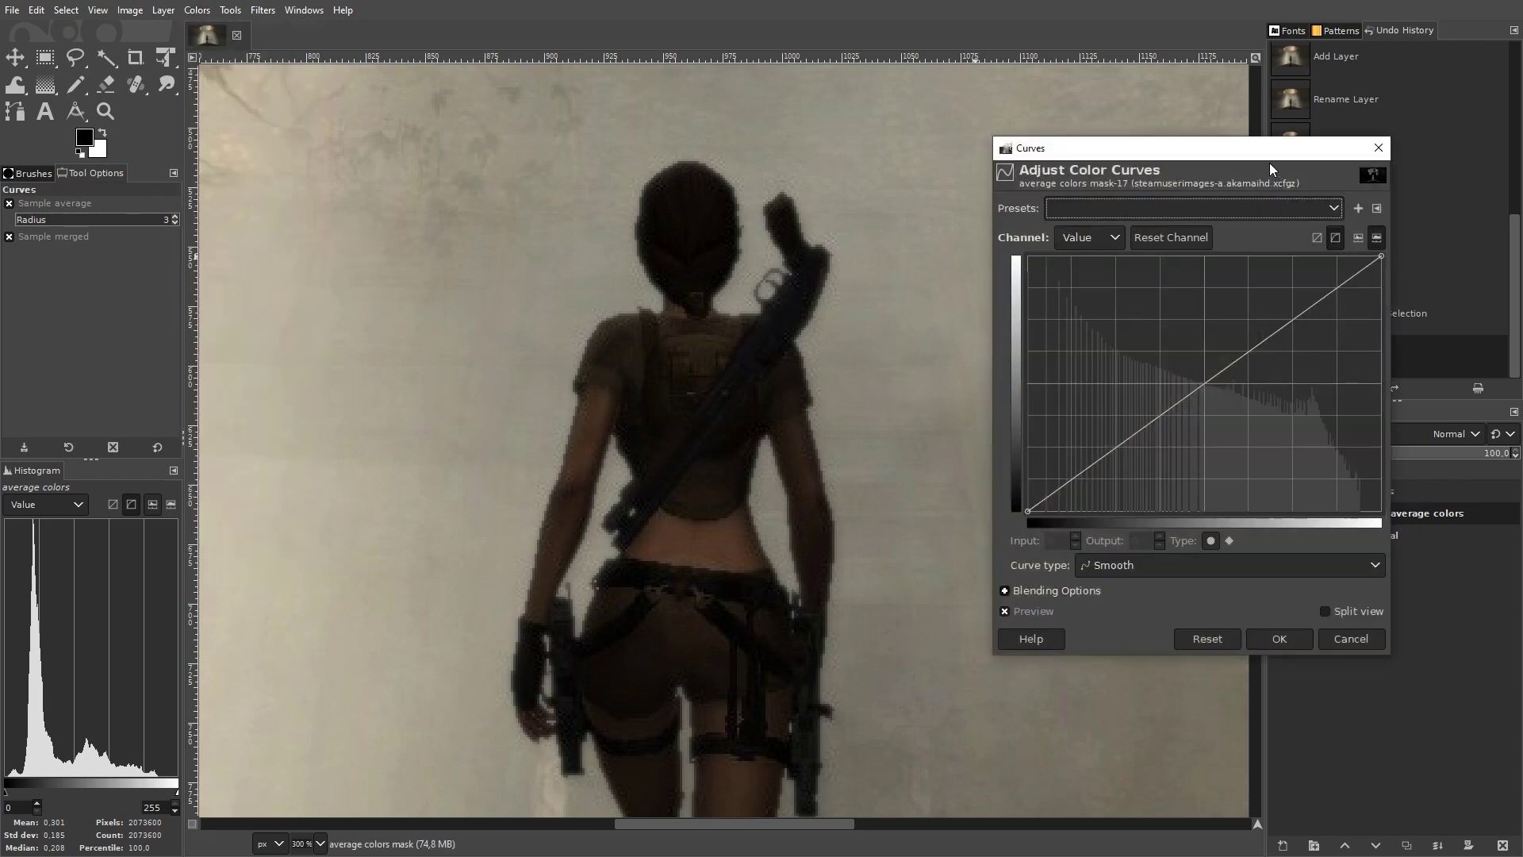
drag(1237, 157, 1138, 153)
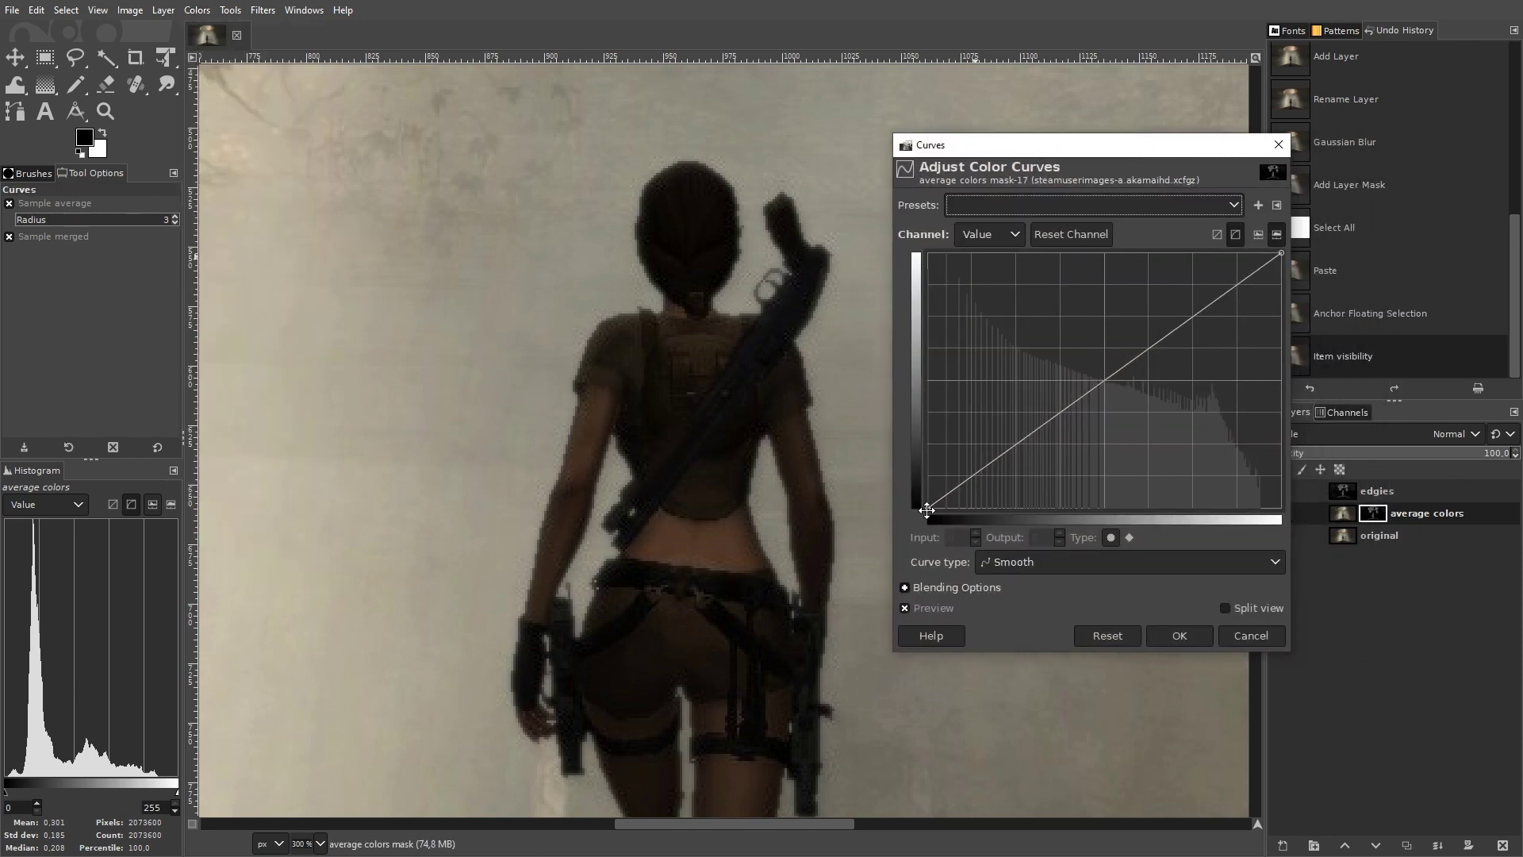
drag(928, 507, 1204, 567)
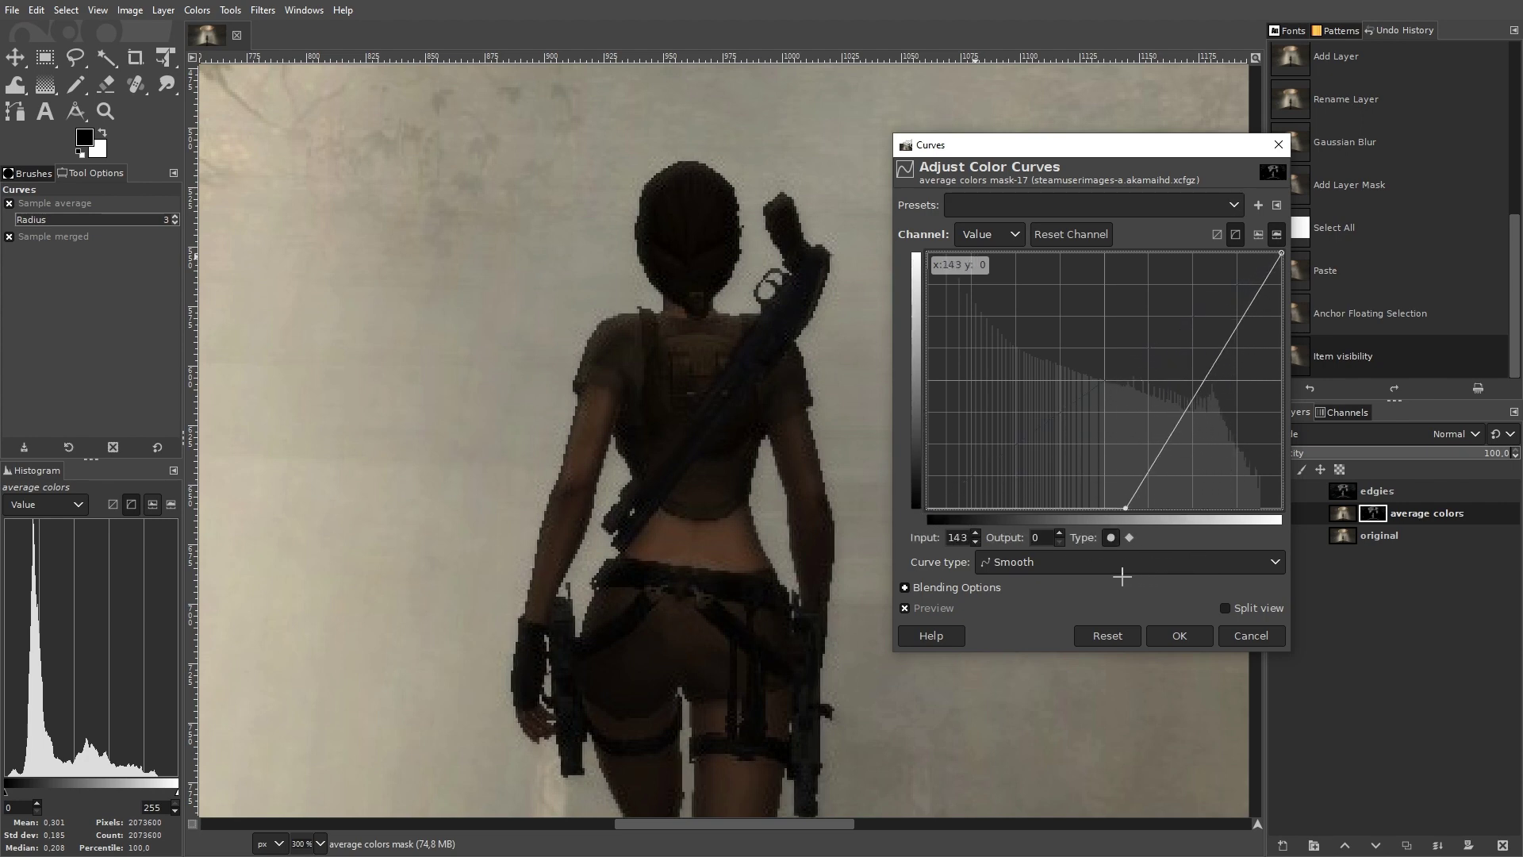
mouse_move(1206, 567)
mouse_down()
mouse_move(1051, 574)
mouse_move(1103, 579)
mouse_up()
mouse_move(1280, 253)
mouse_down()
mouse_move(1144, 232)
mouse_move(1236, 219)
mouse_up()
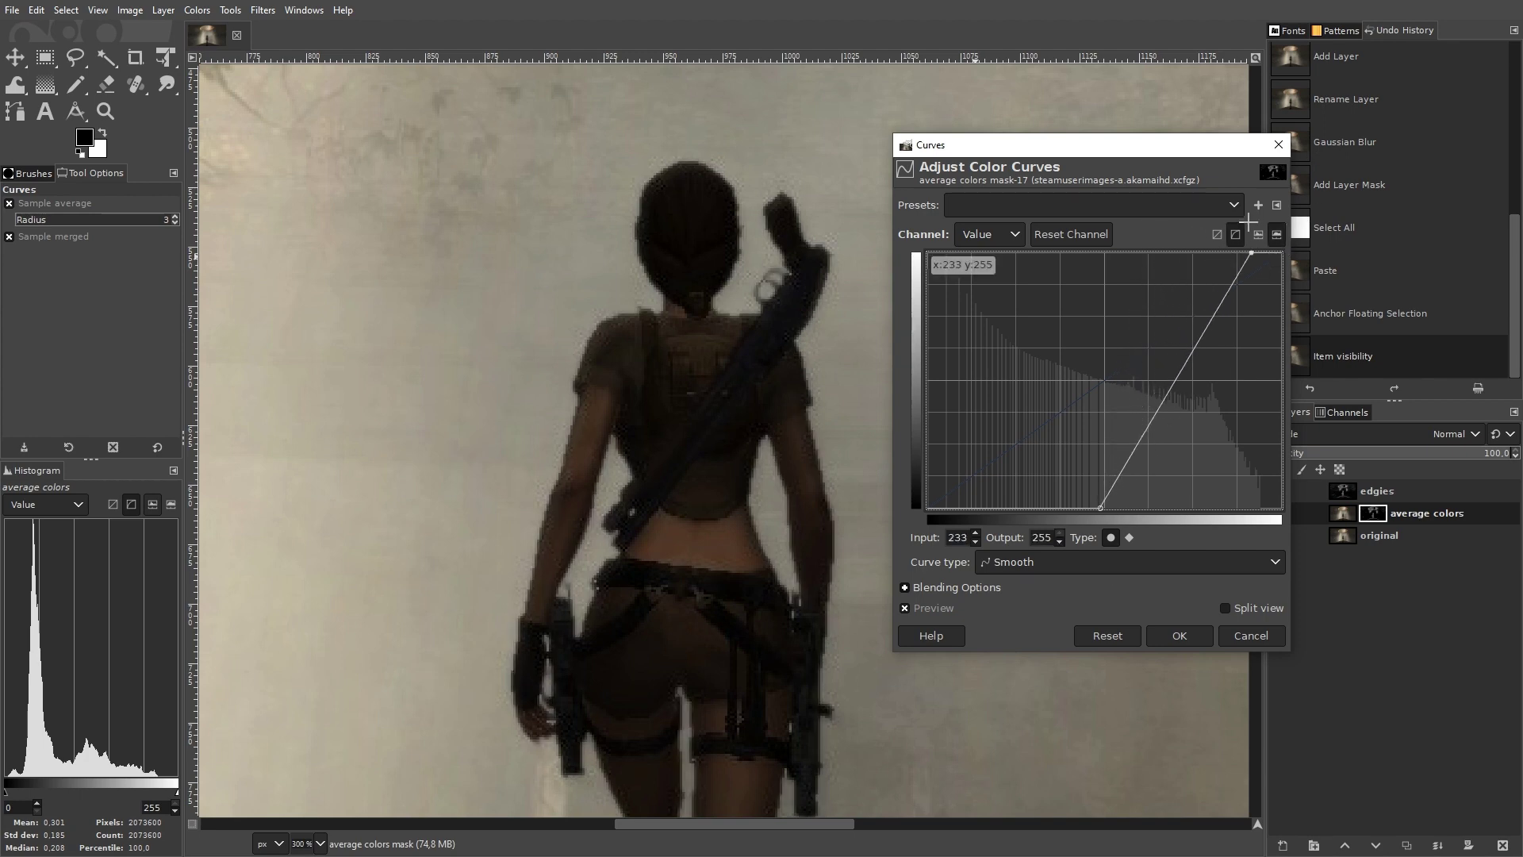
drag(1101, 508, 1151, 524)
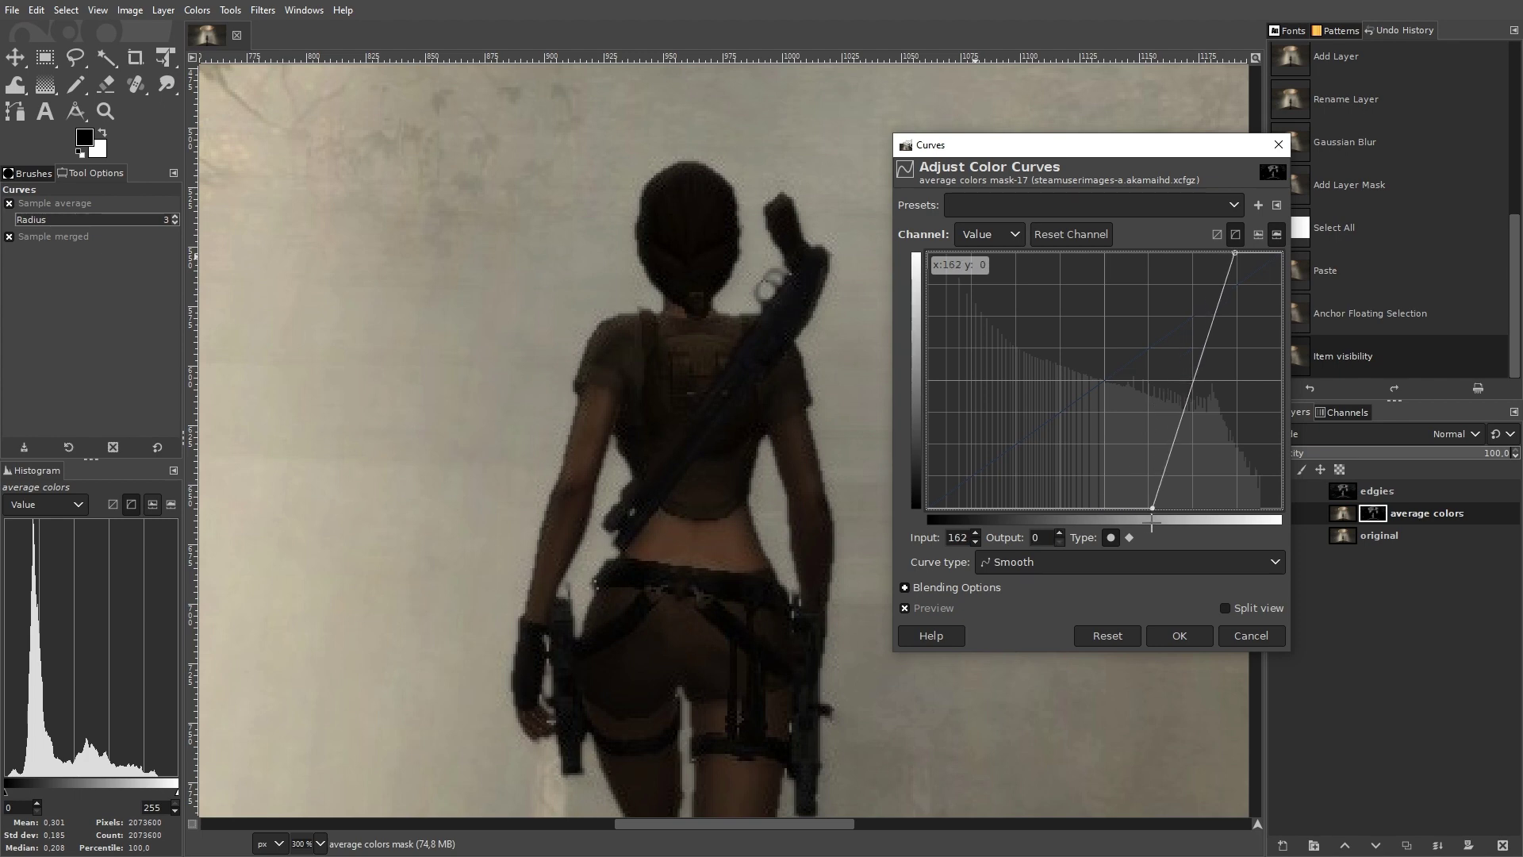
mouse_move(1234, 250)
mouse_down()
mouse_move(1245, 244)
mouse_move(1217, 253)
mouse_up()
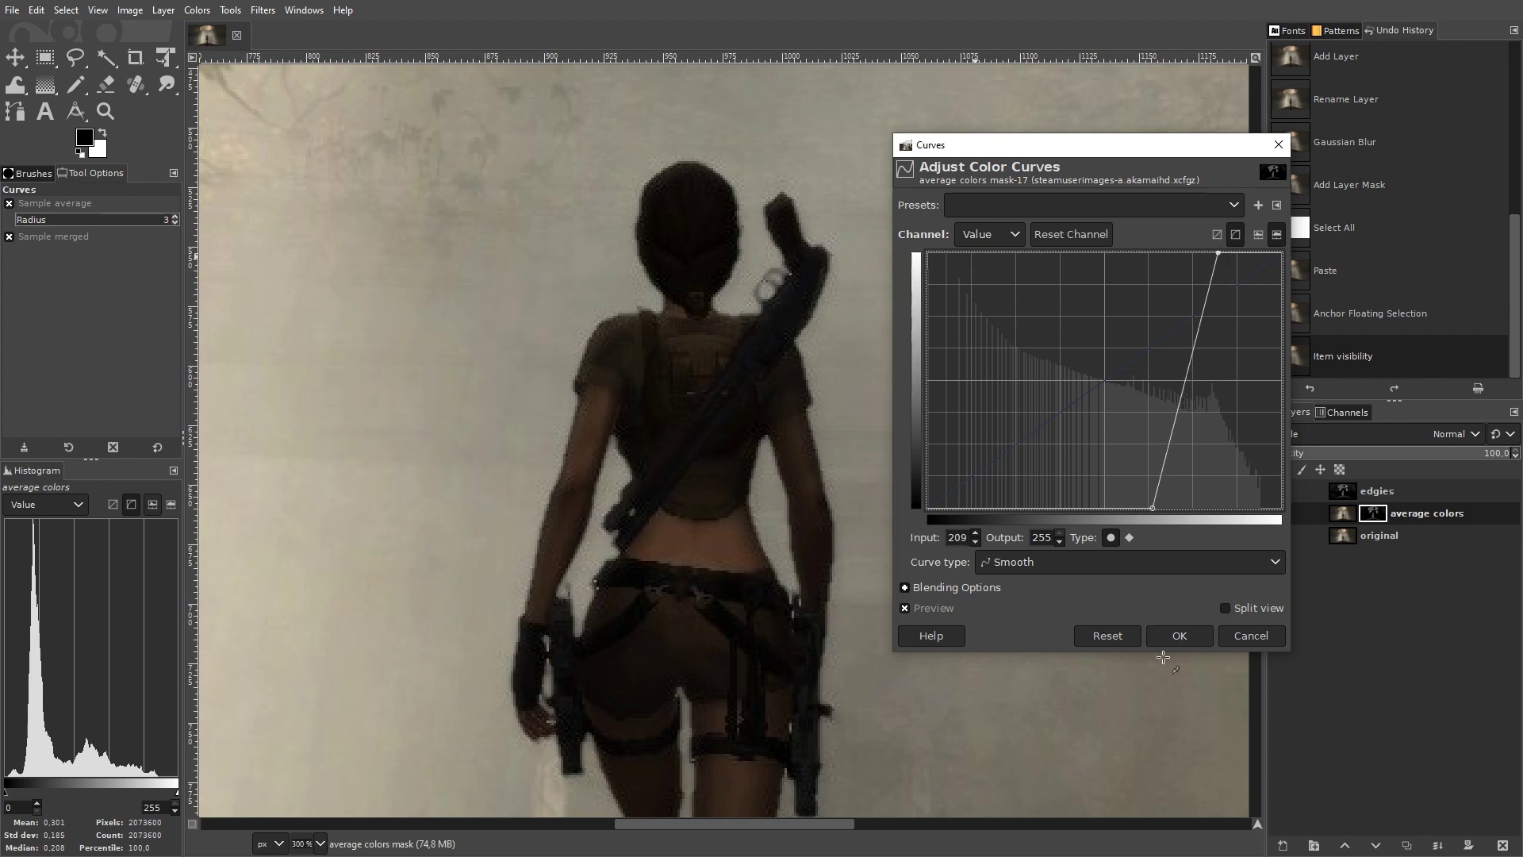
click(1183, 639)
ctrl+scroll(896, 658, down, 2)
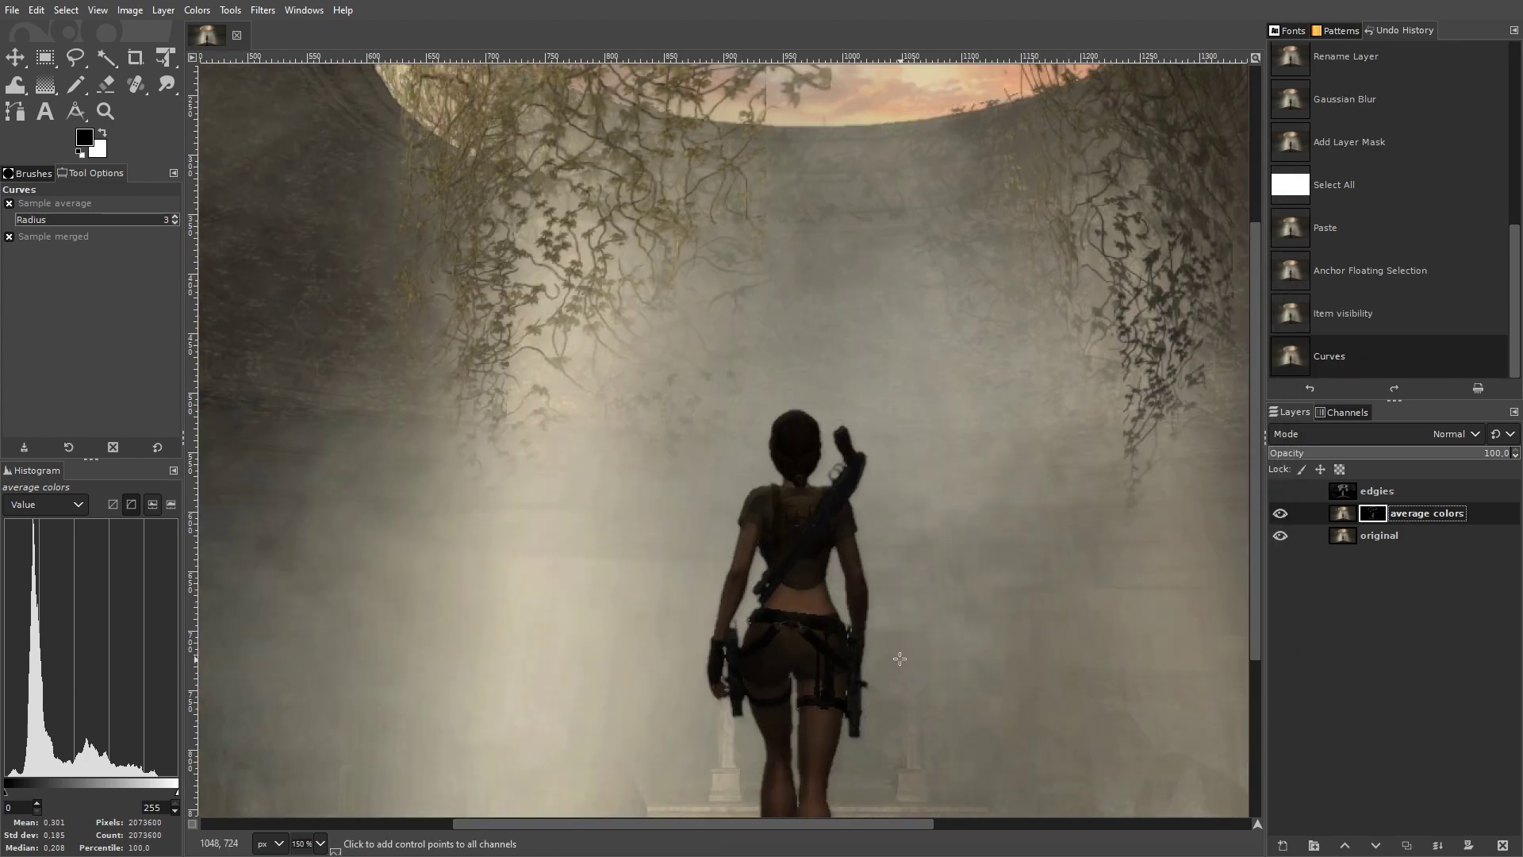
ctrl+scroll(900, 657, down, 2)
ctrl+scroll(850, 561, up, 1)
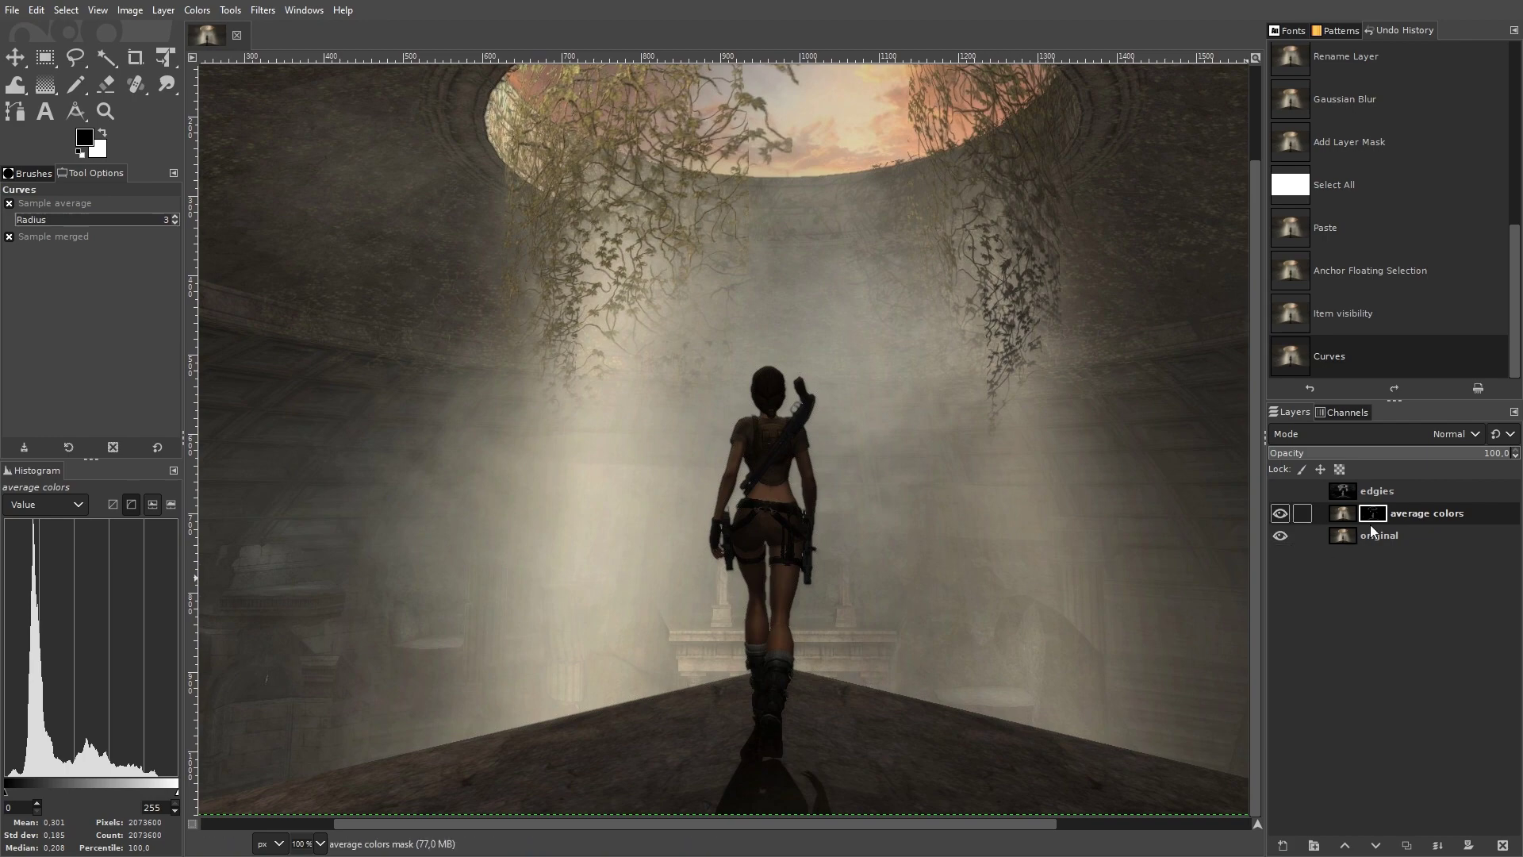
right_click(1381, 536)
click(1334, 590)
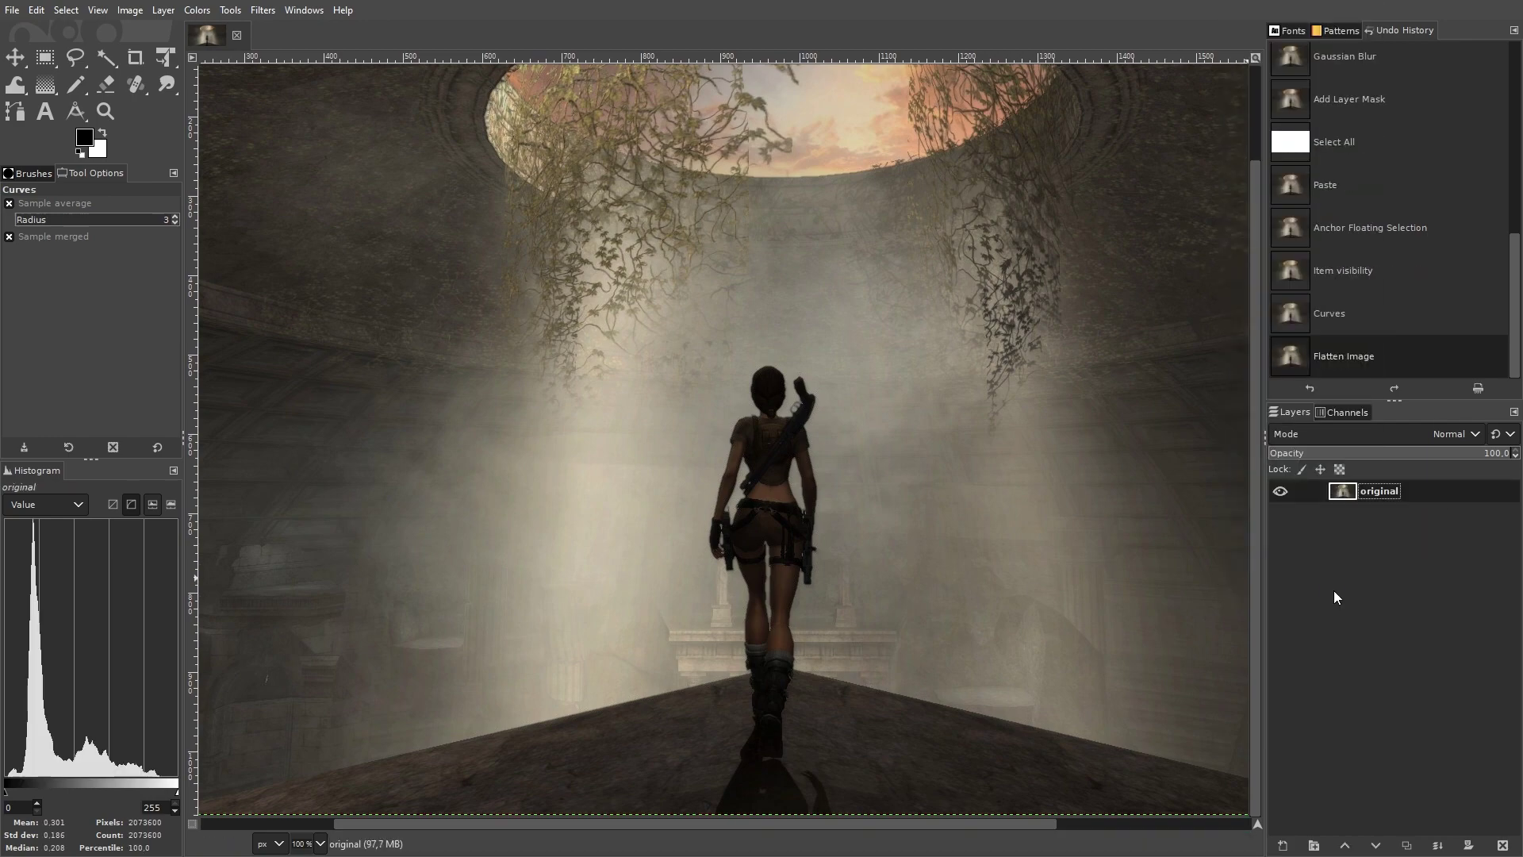